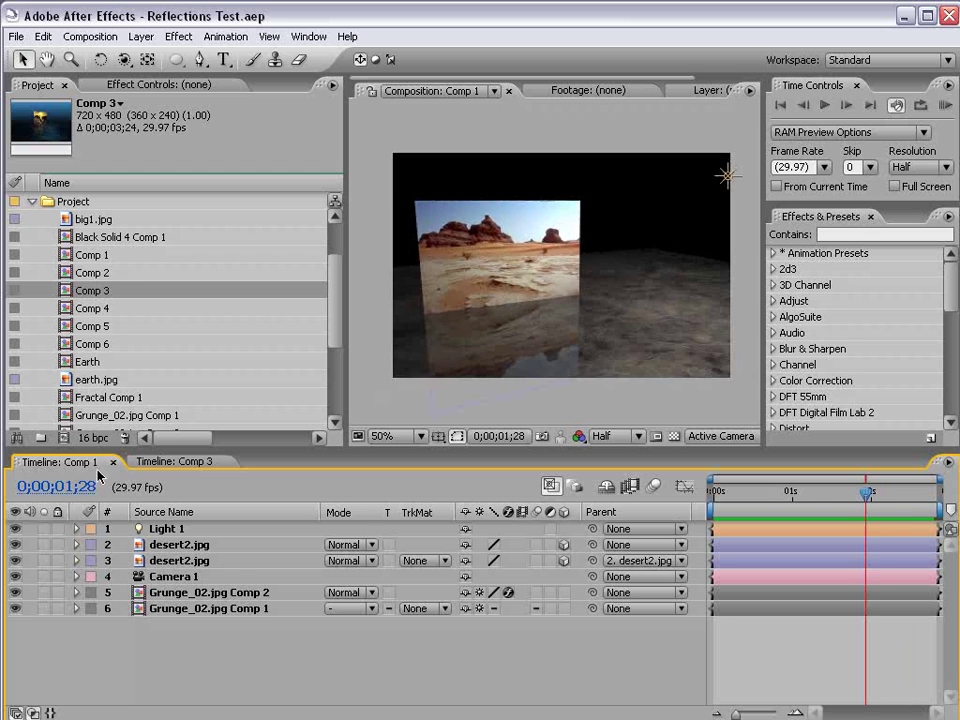
Step: Switch from Comp 1 to Comp 3, the dolphin photo with its water reflection
left_click(173, 462)
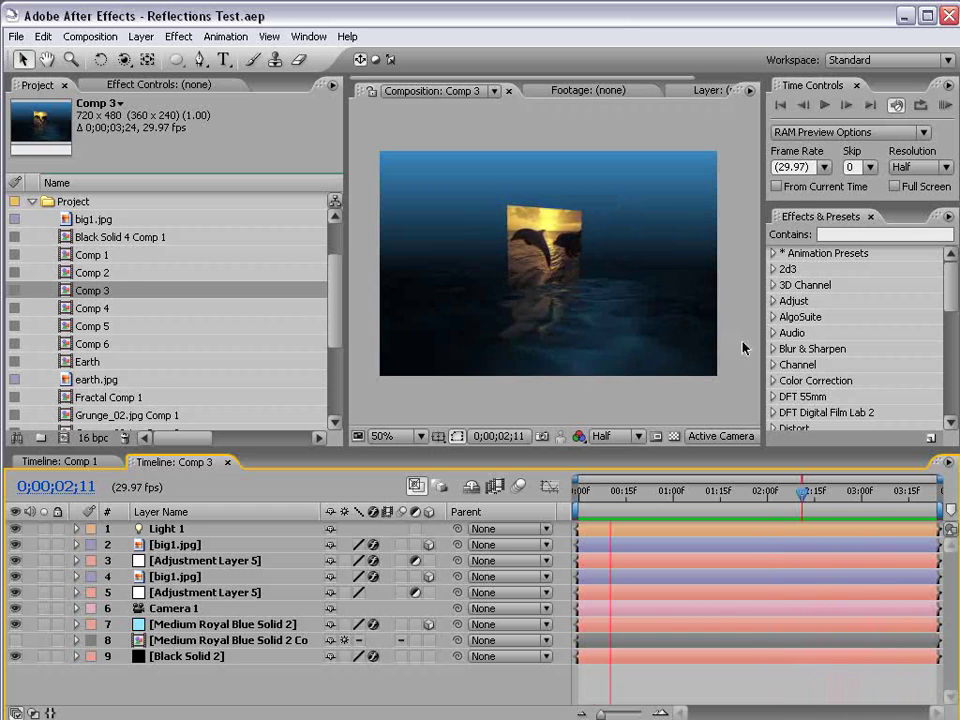
Step: Scrub through Comp 3's camera move, then start a new 720×480, 29.97 fps, 10-second Comp 8
left_click_drag(616, 493, 727, 497)
left_click(693, 495)
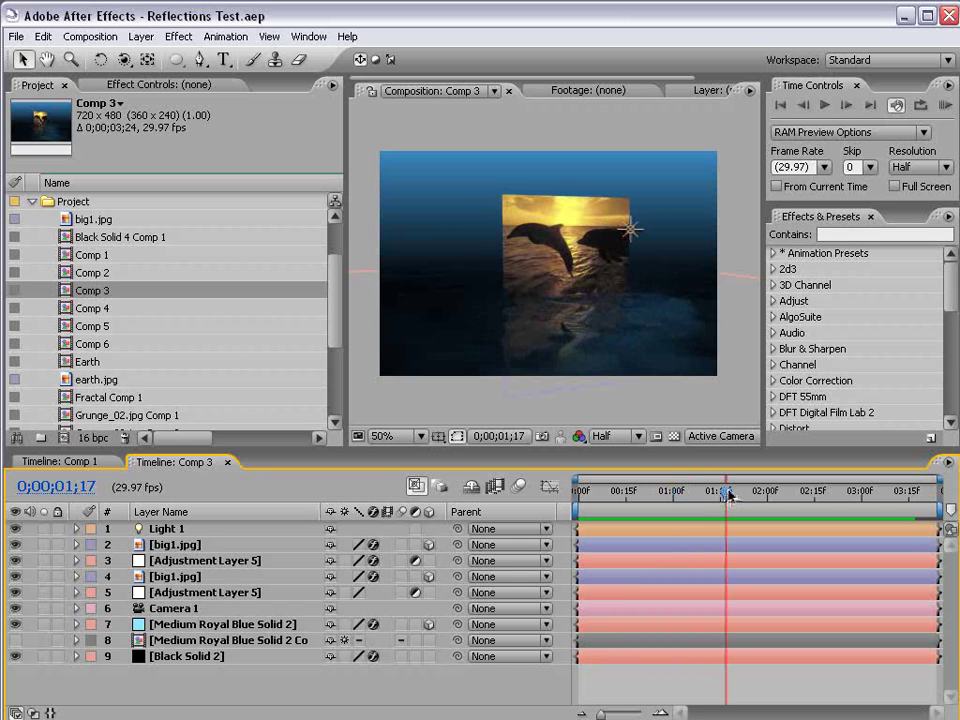
left_click_drag(729, 494, 661, 493)
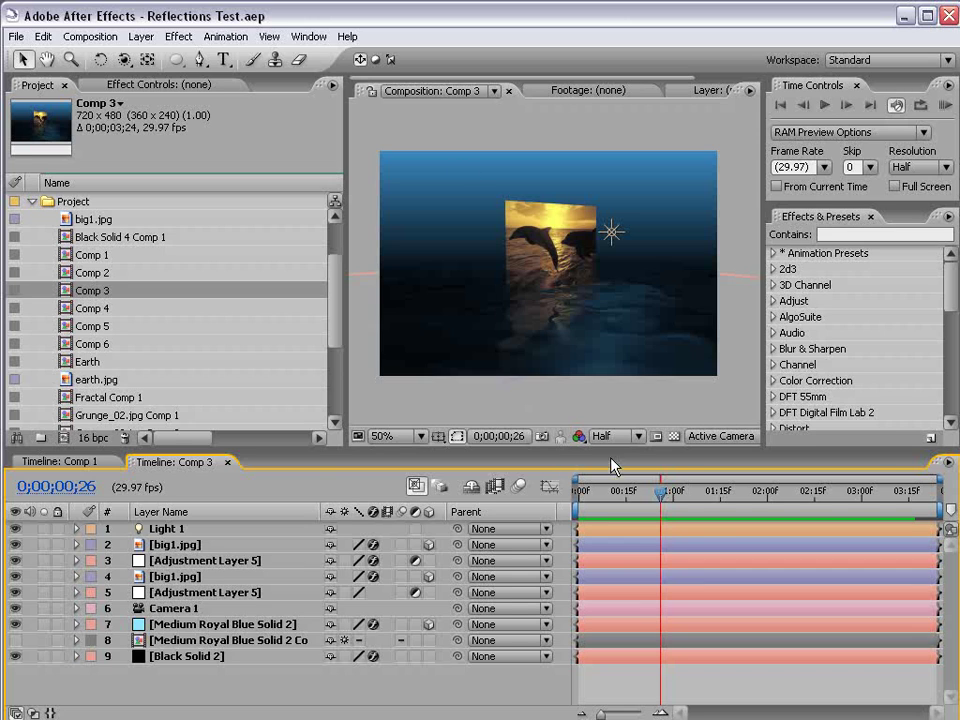
left_click(698, 494)
left_click_drag(698, 497, 736, 494)
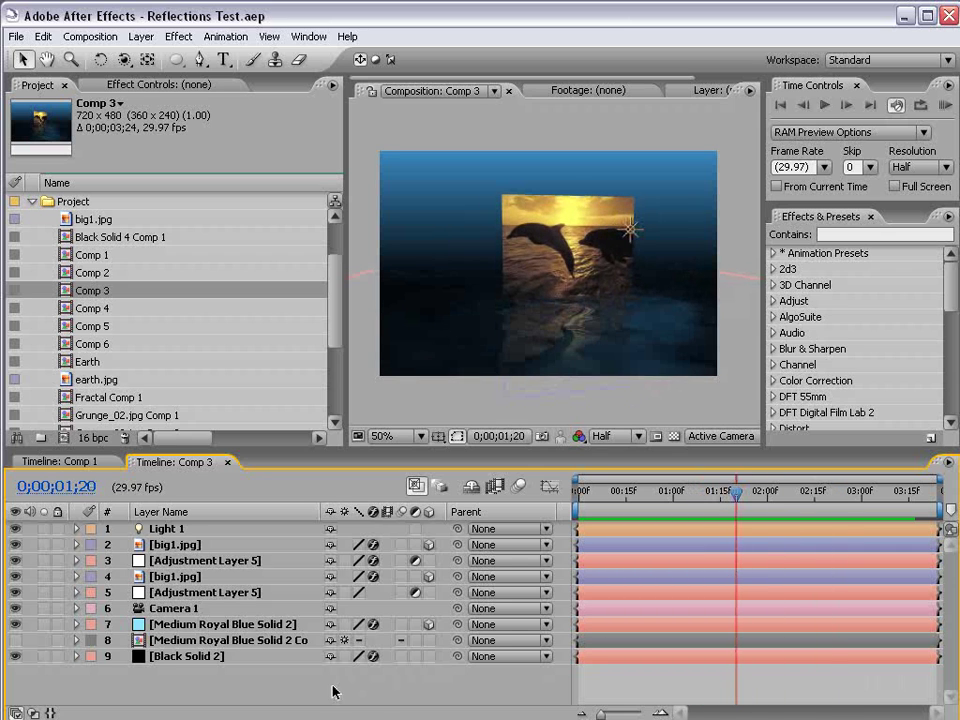
left_click(92, 37)
left_click(100, 56)
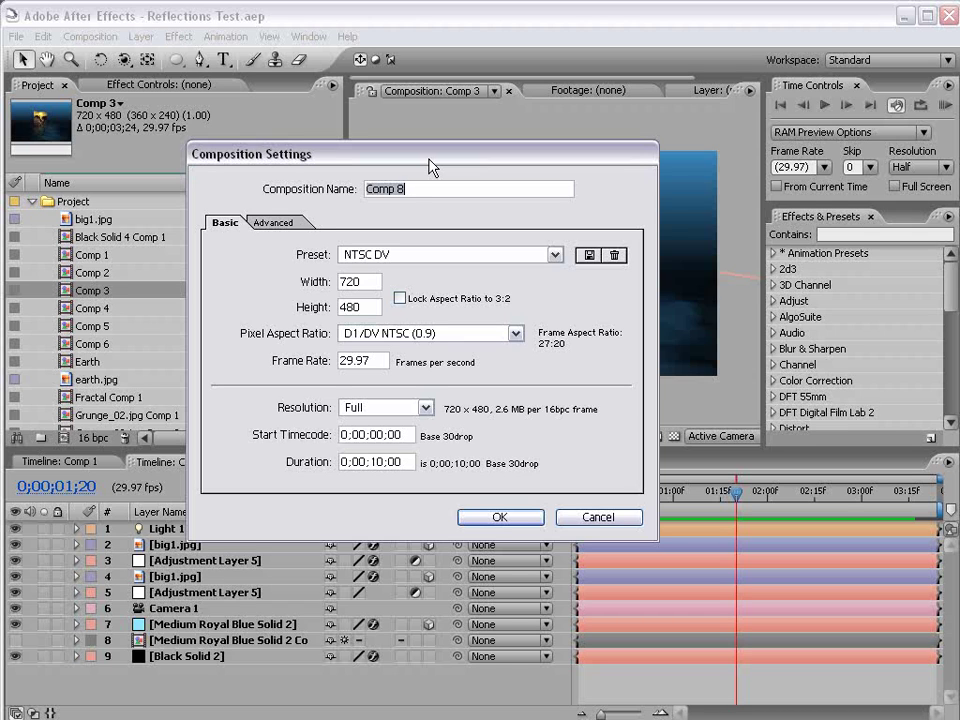
Step: Confirm Comp 8's settings, then add Black Solid 6 sized 1200 × 1200 pixels
left_click(510, 519)
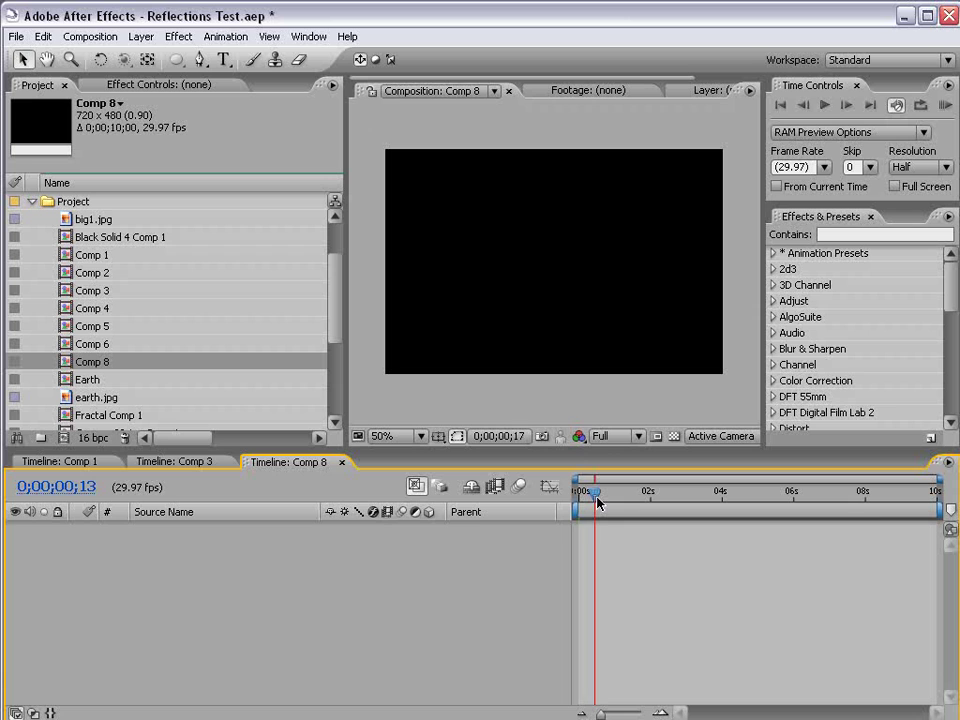
left_click(141, 36)
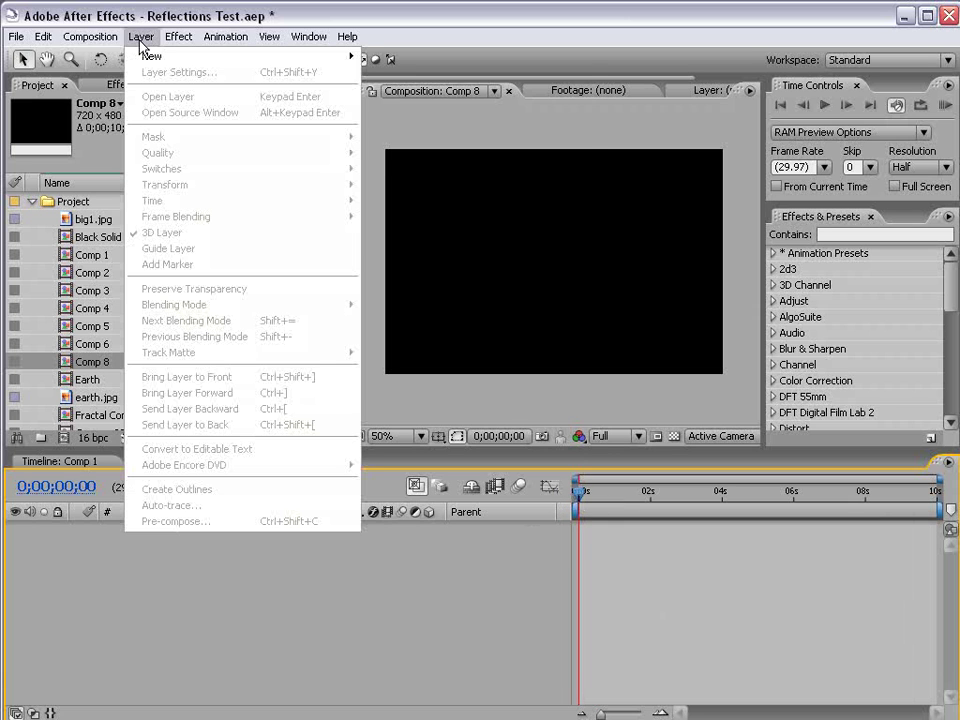
mouse_move(142, 58)
left_click(418, 74)
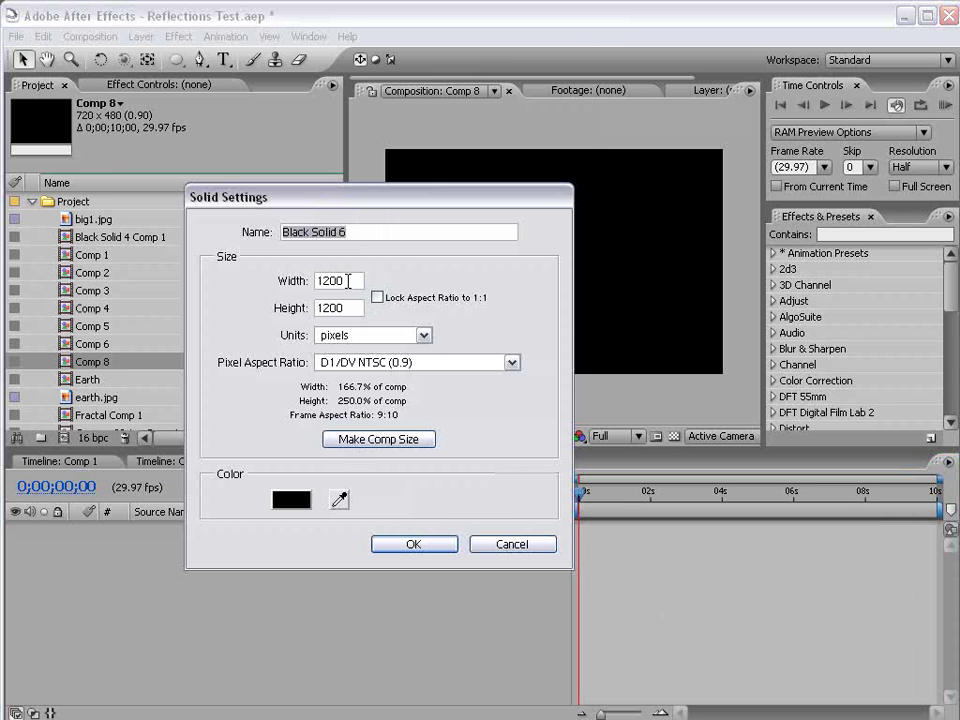
key("Tab")
key("Tab")
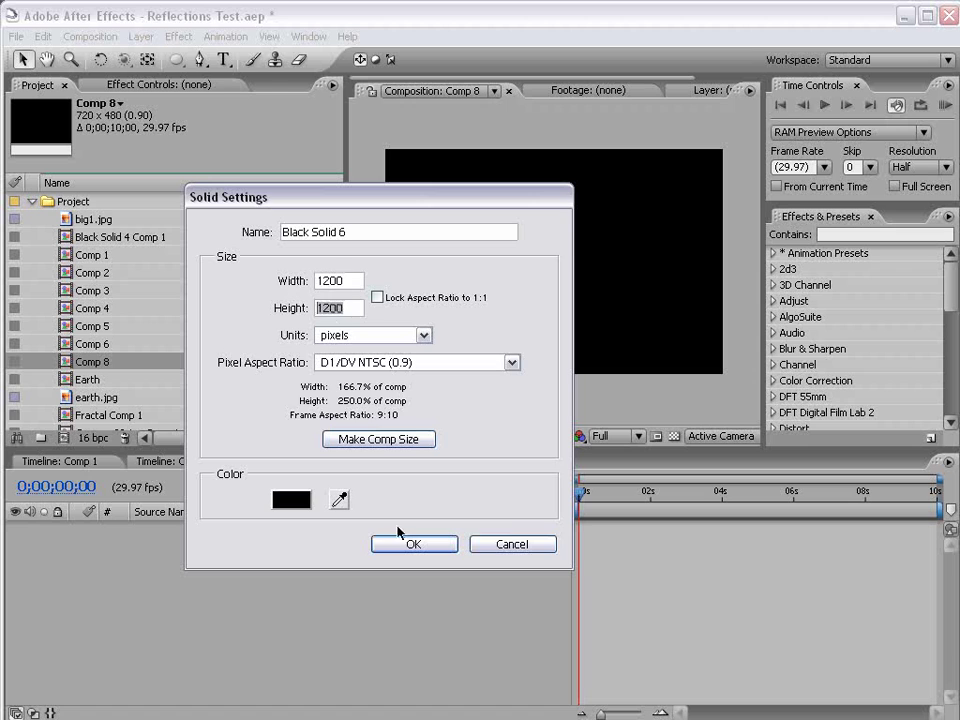
left_click(410, 544)
key("comma")
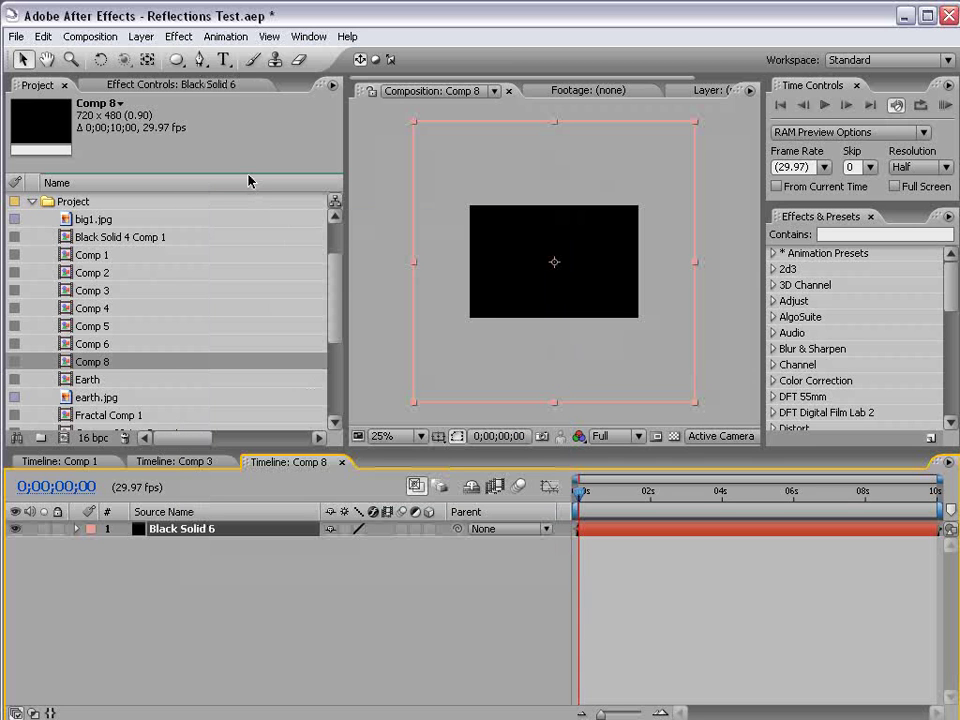
Step: Apply Fractal Noise to Black Solid 6 and collapse its settings
left_click(187, 37)
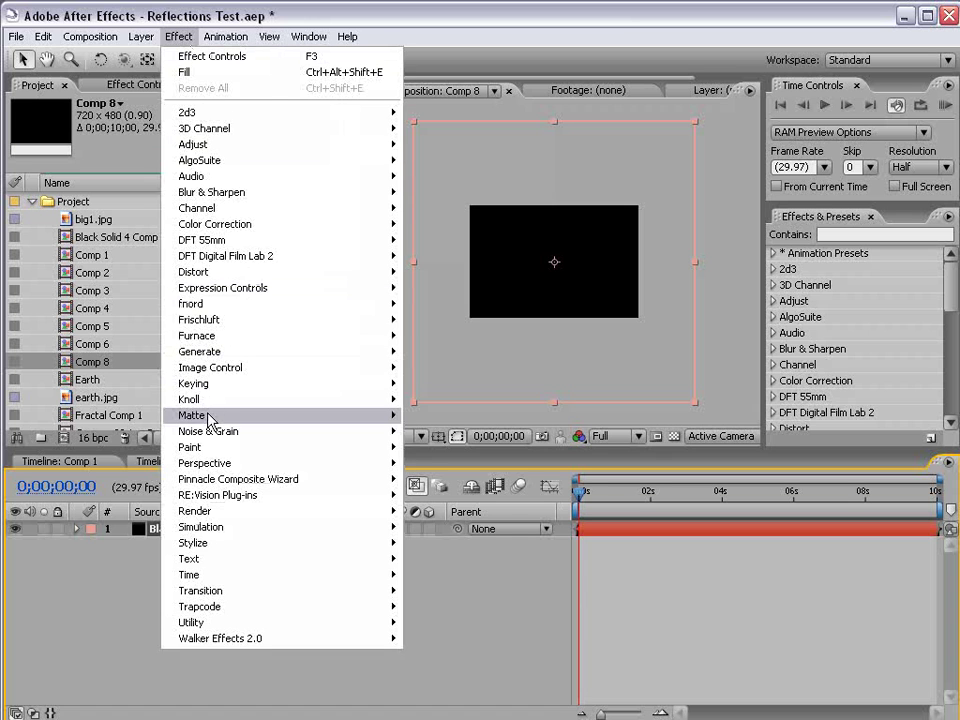
mouse_move(340, 431)
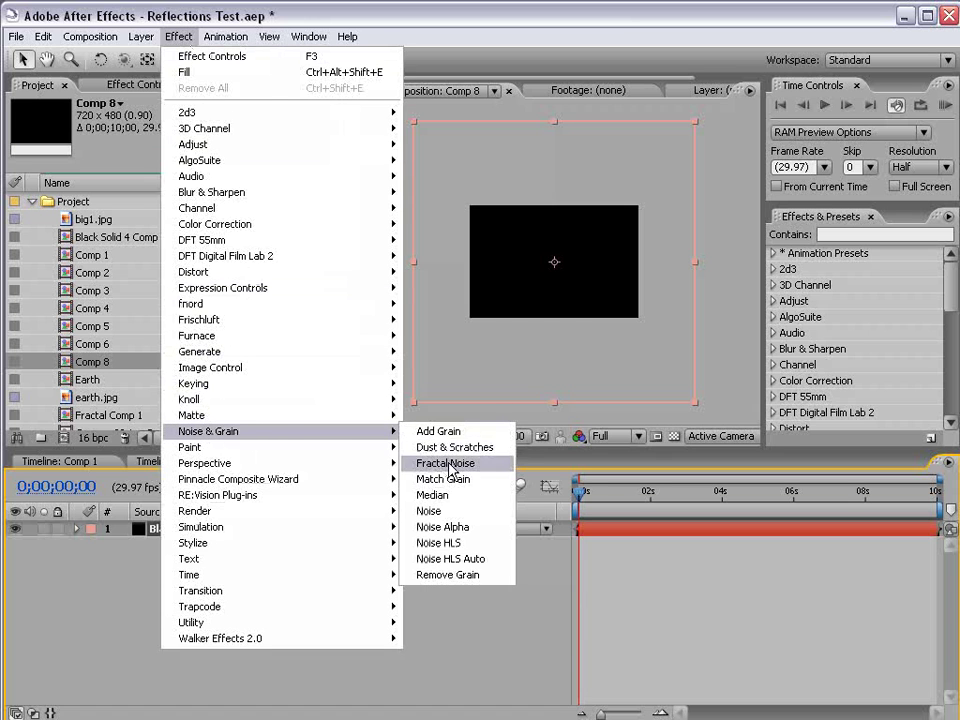
left_click(450, 464)
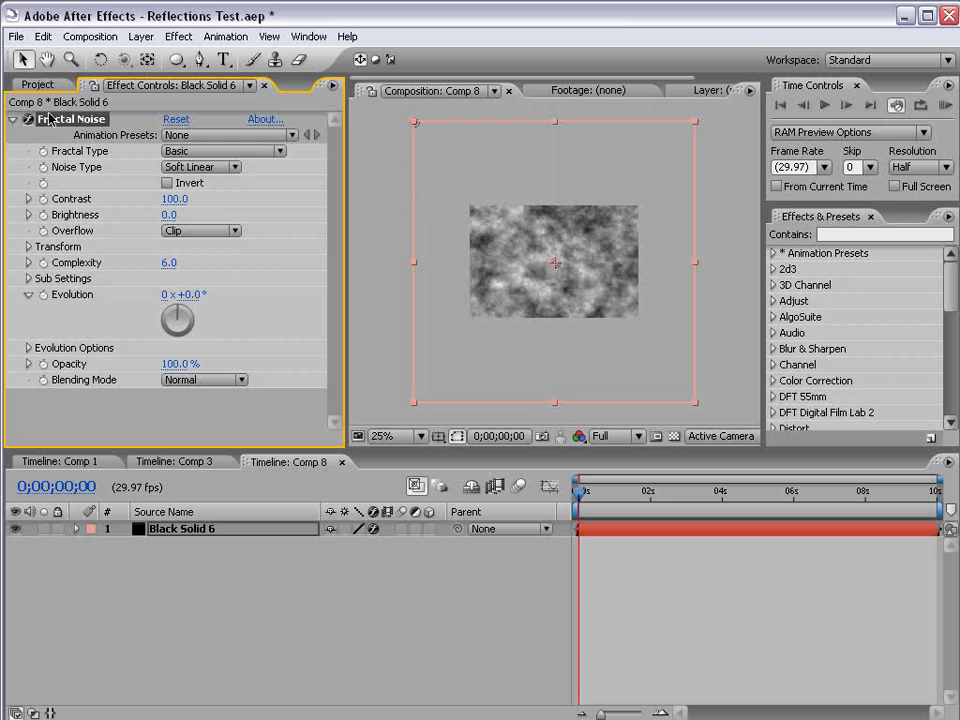
left_click(13, 119)
Step: Add Fast Blur to the noise solid with Blurriness 25 and view at 50%
left_click(177, 37)
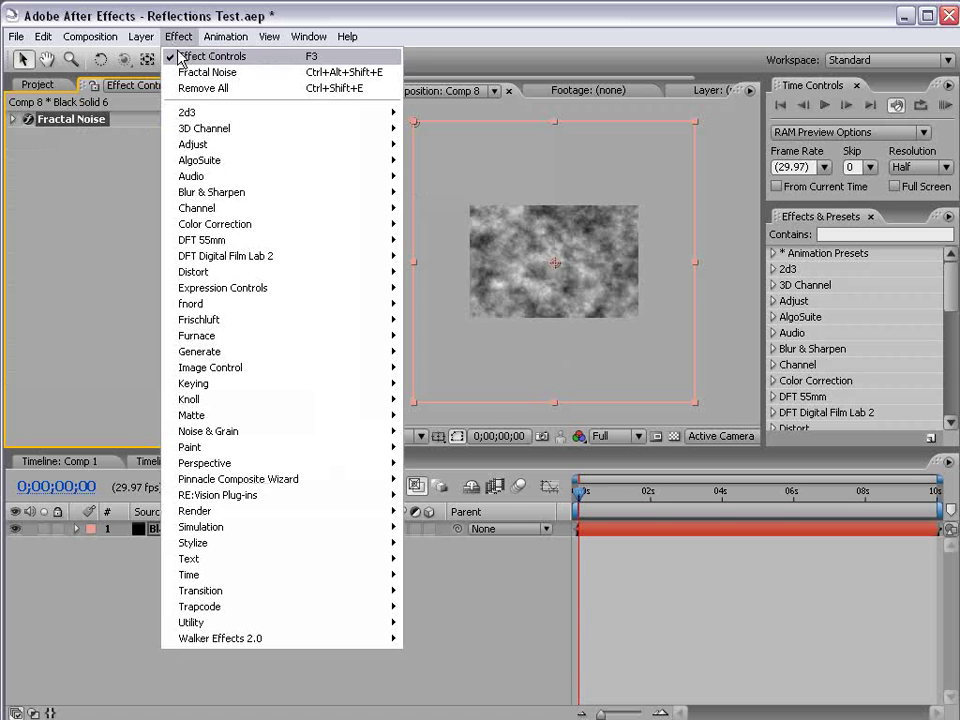
mouse_move(266, 191)
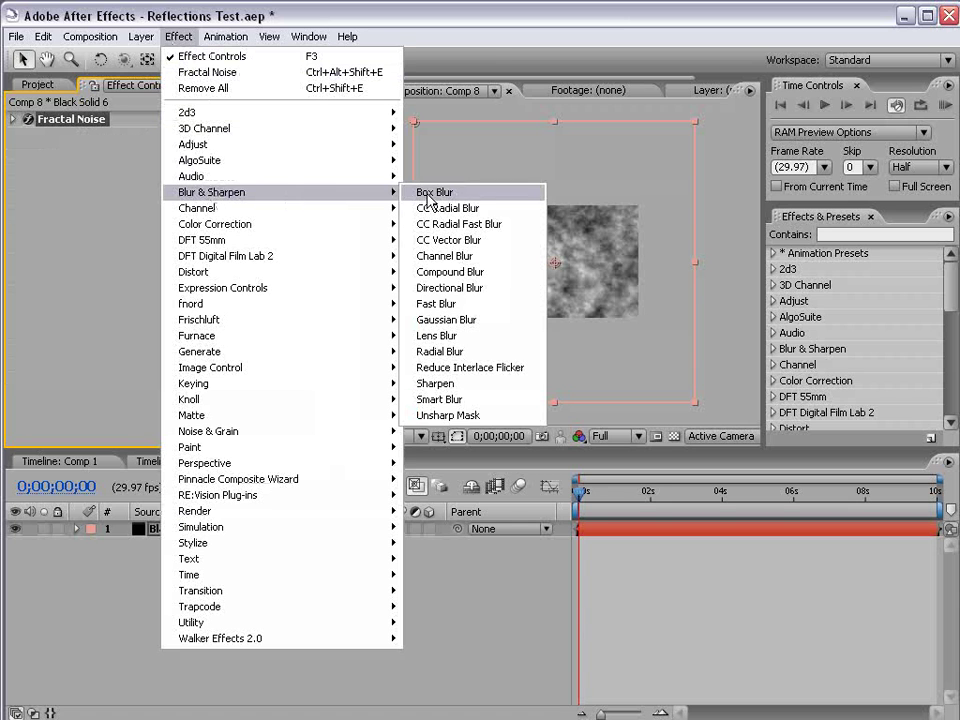
left_click(489, 304)
left_click(168, 167)
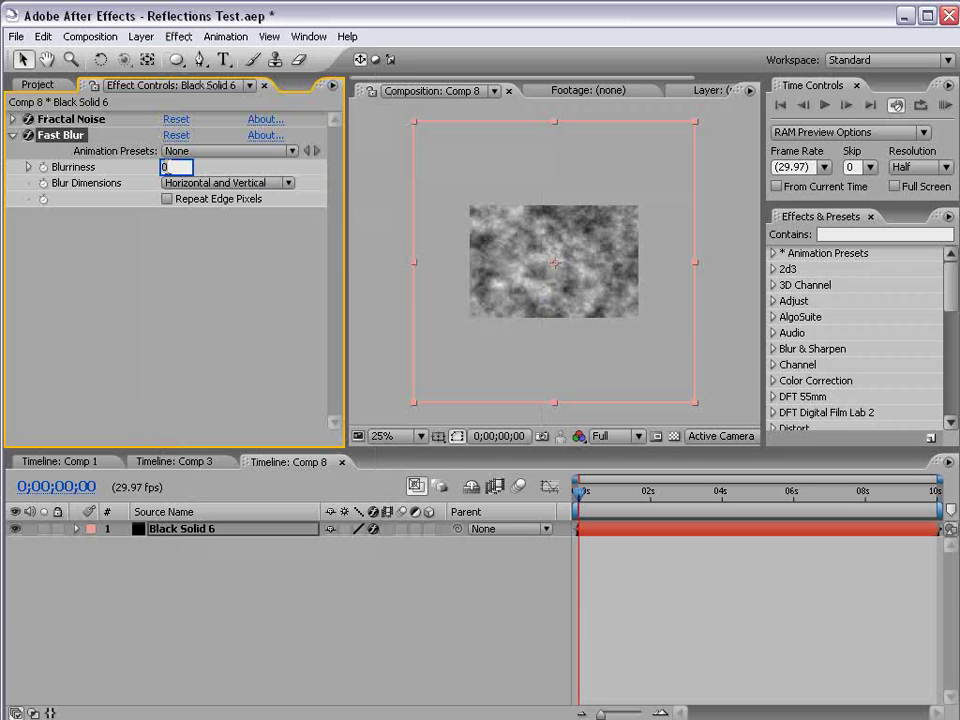
type("25")
key("Return")
key("period")
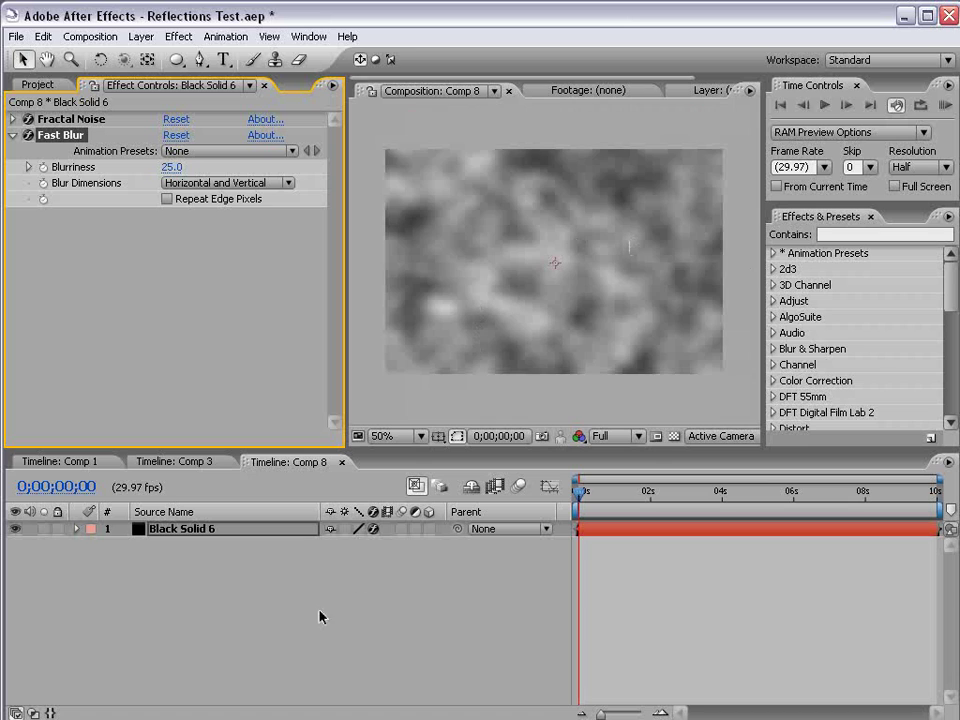
Step: Make the noise solid 3D, tilt it flat, and lower it into a floor
left_click(427, 531)
left_click(427, 530)
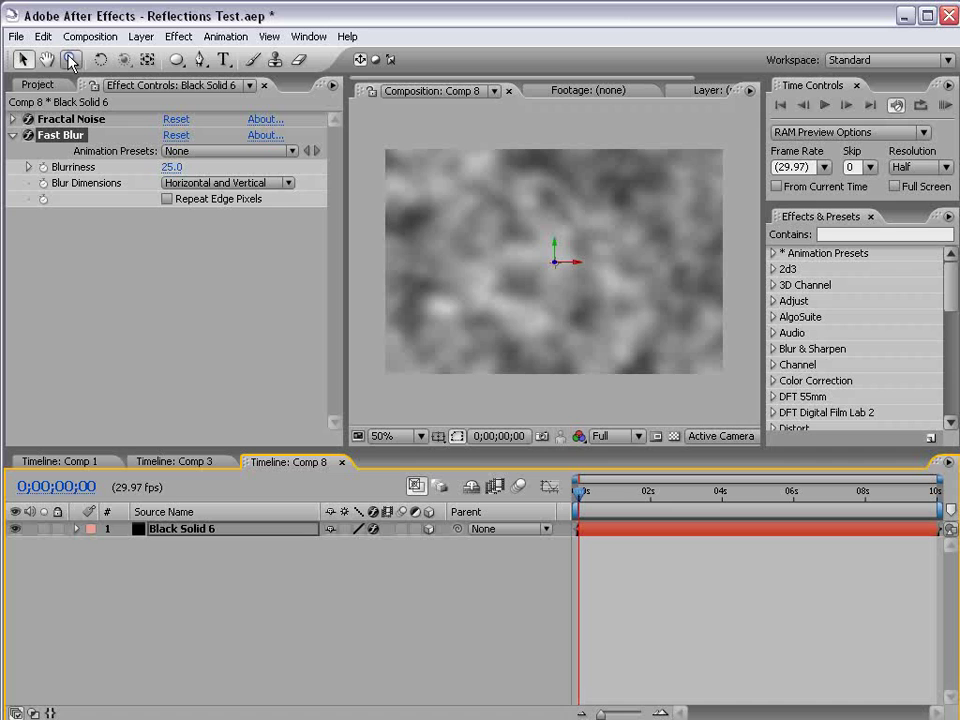
left_click(100, 59)
left_click_drag(567, 264, 567, 227)
key("v")
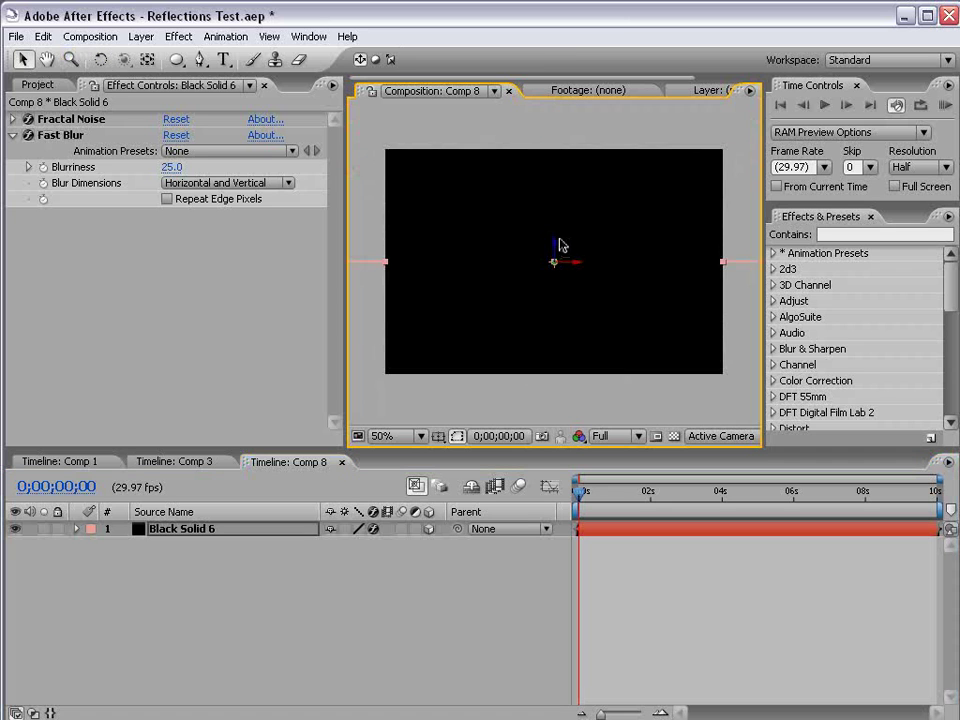
left_click(557, 250)
left_click(555, 261)
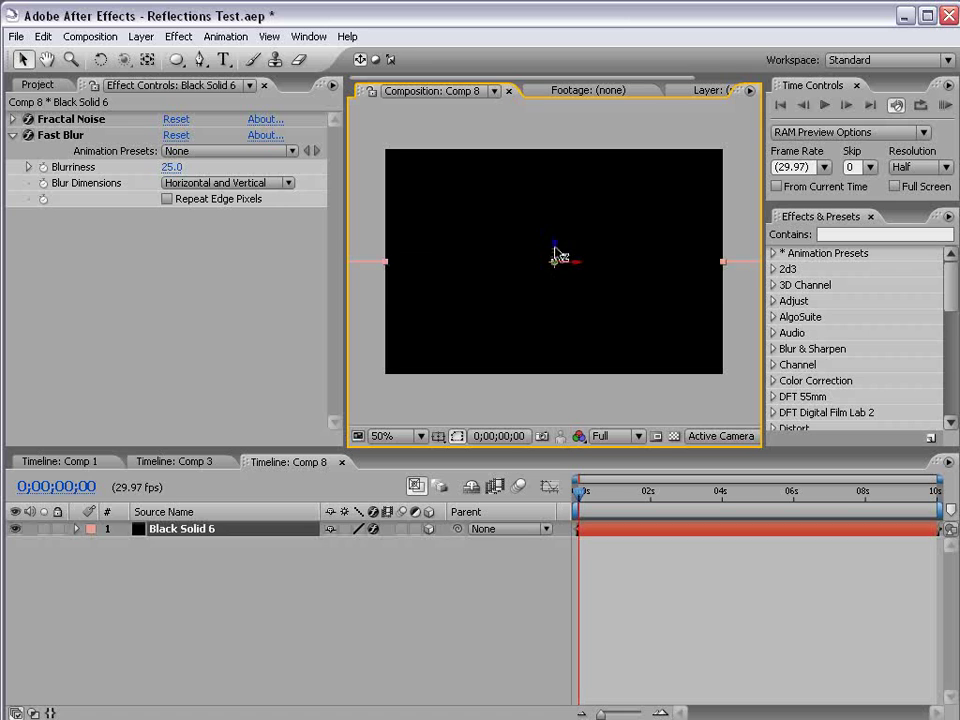
left_click_drag(554, 256, 555, 293)
left_click(604, 549)
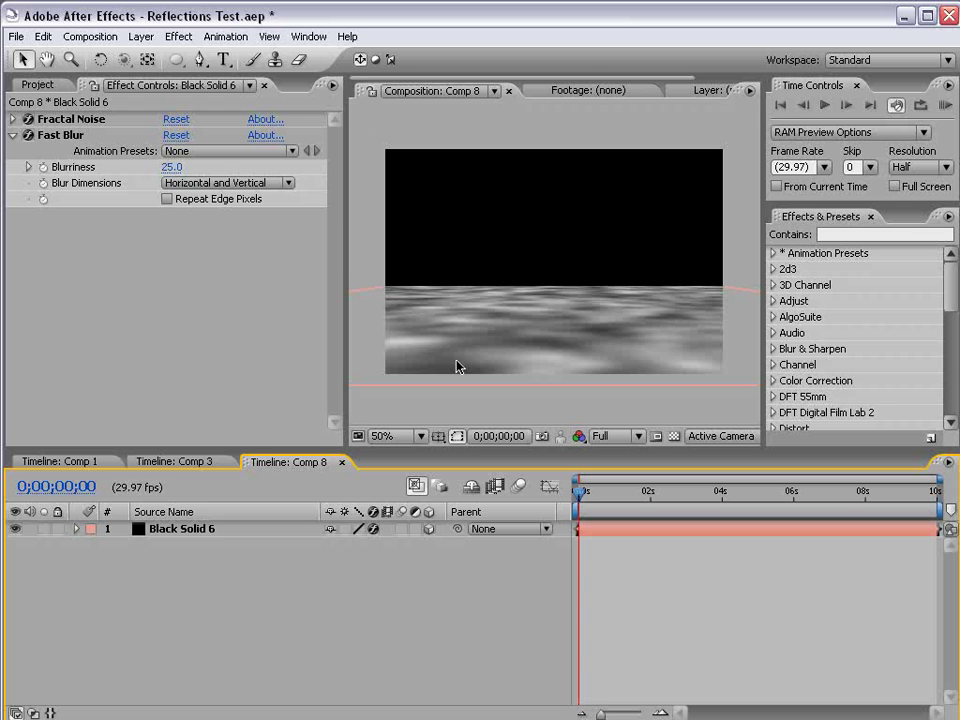
Step: Add Camera 1 using the 35mm lens preset
left_click(141, 36)
mouse_move(150, 58)
left_click(395, 103)
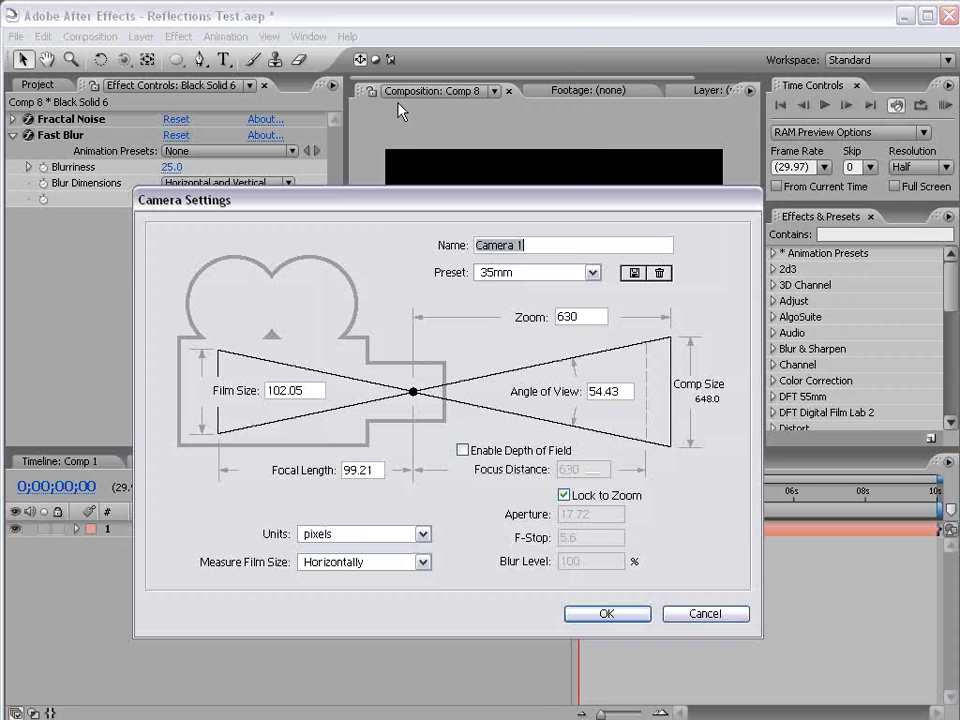
left_click(520, 272)
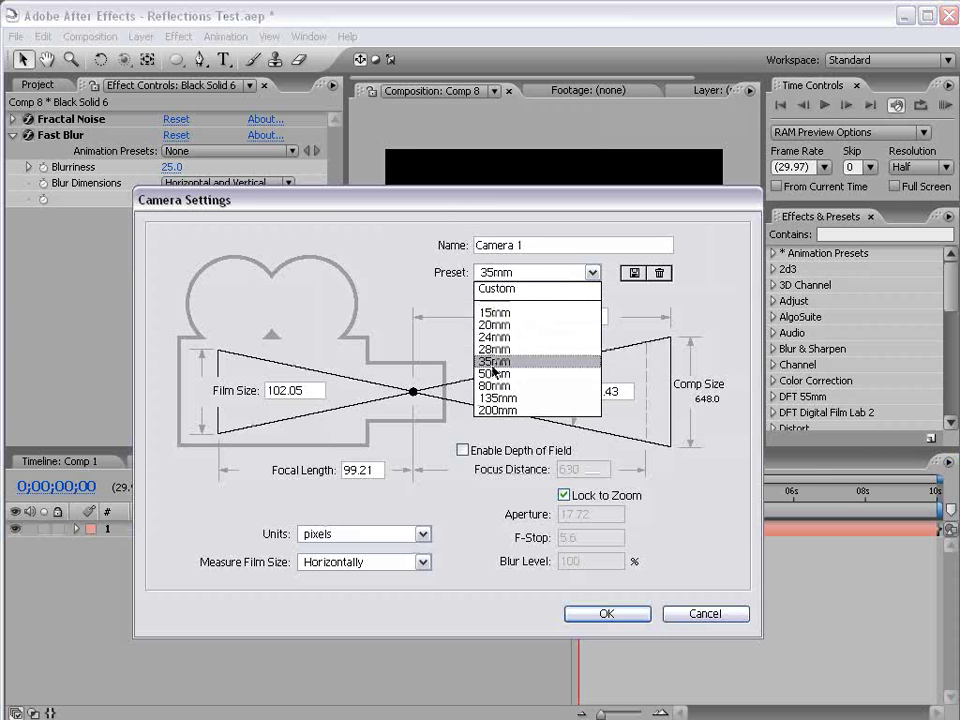
left_click(535, 363)
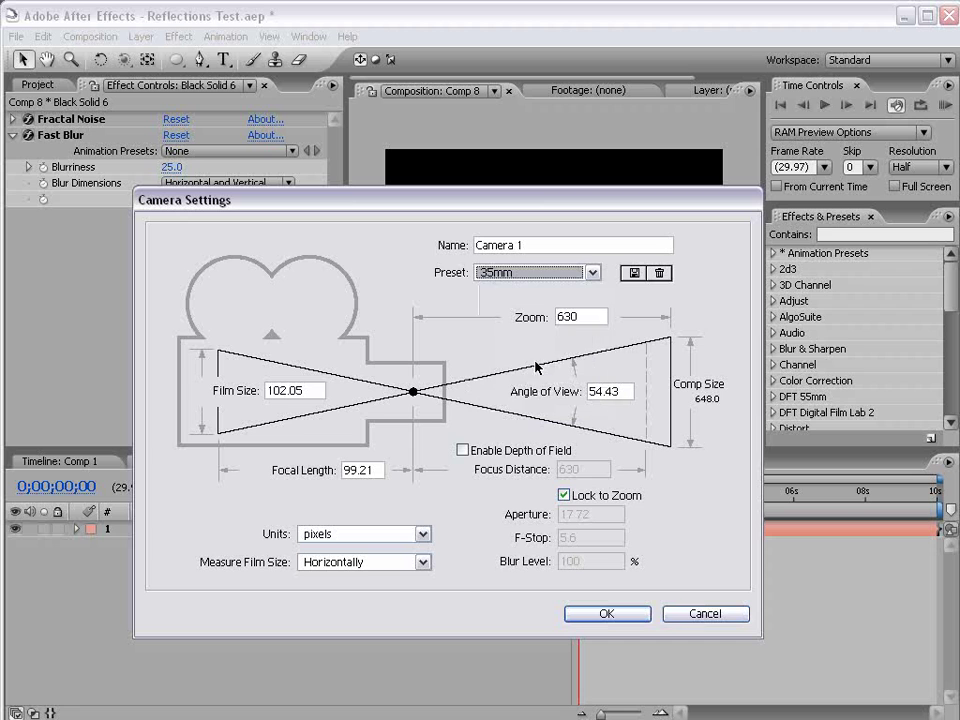
left_click(604, 614)
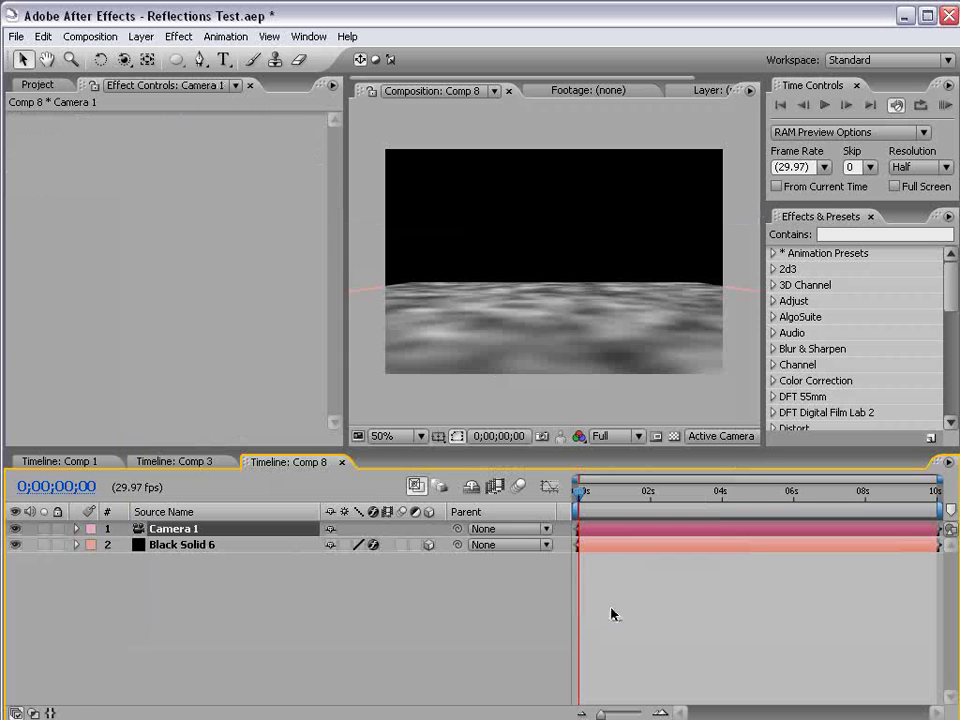
Step: Place desert2.jpg into Comp 8, shrink it, make it 3D, and raise it slightly
left_click(60, 87)
left_click(32, 201)
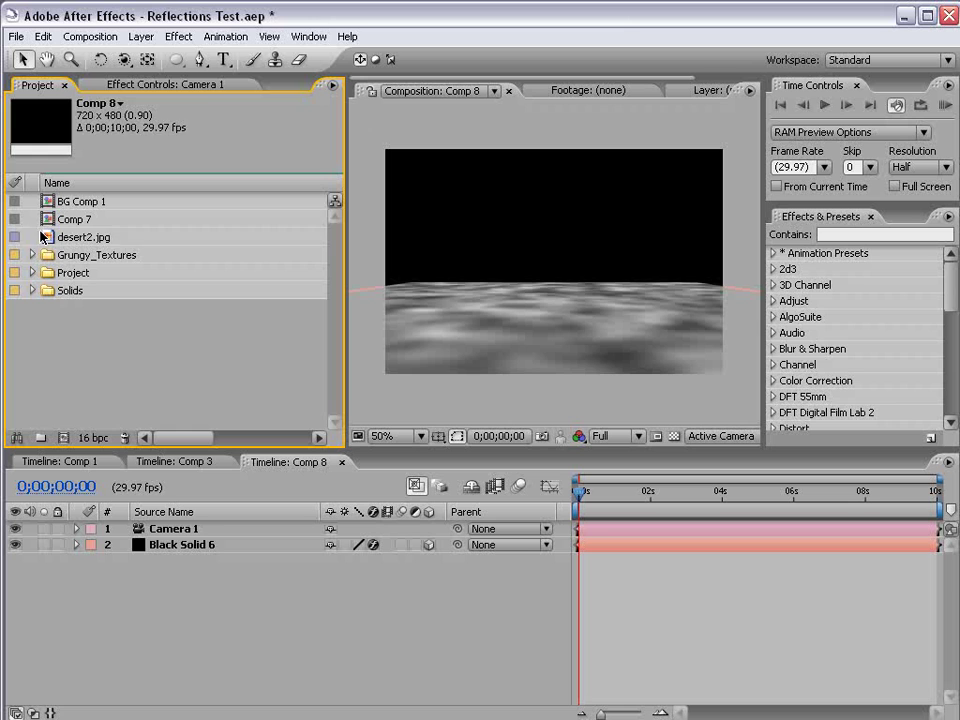
left_click(49, 238)
left_click_drag(46, 240, 536, 268)
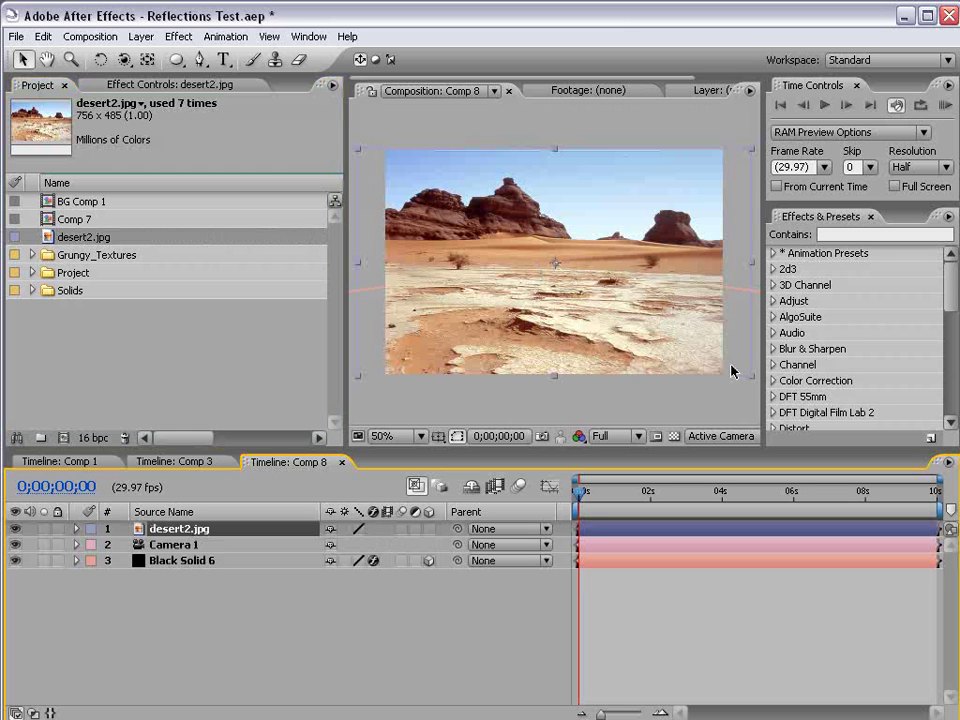
left_click_drag(756, 379, 641, 304)
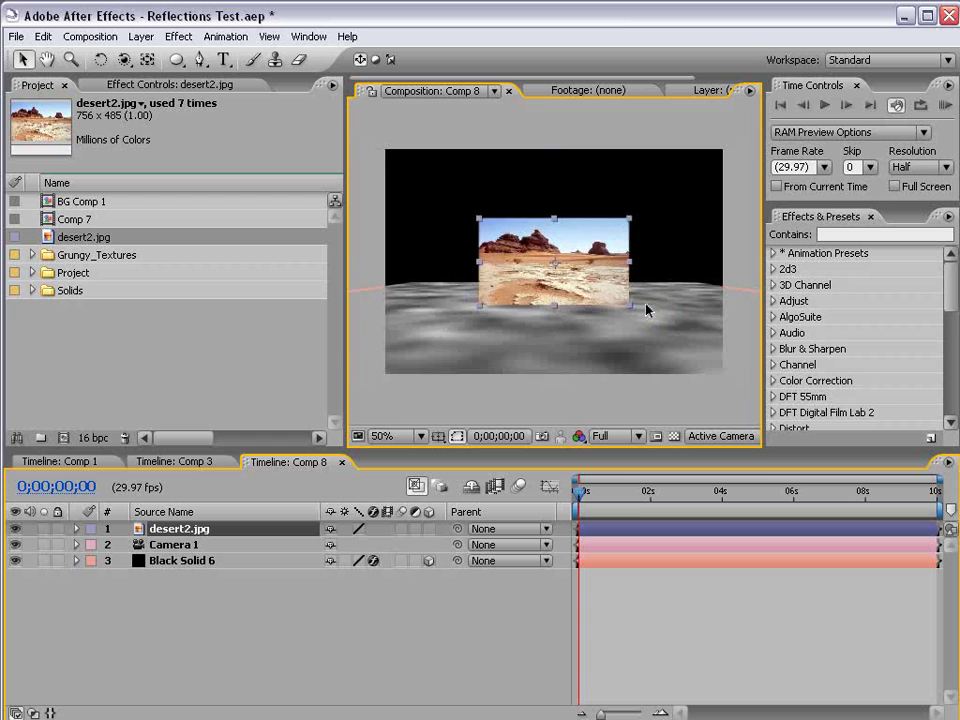
left_click(429, 529)
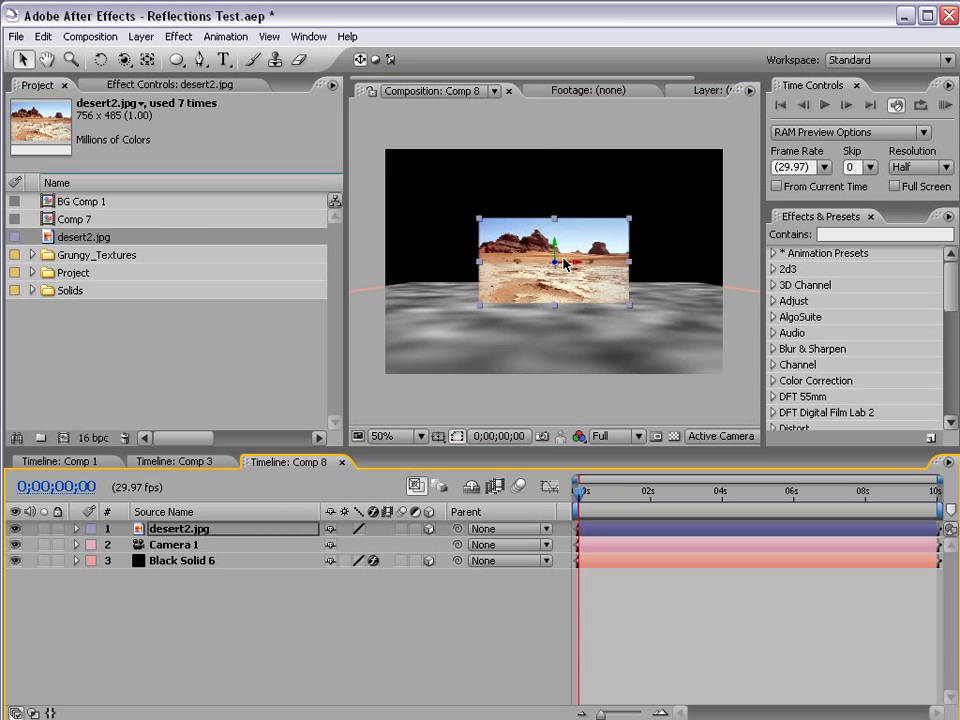
left_click_drag(557, 260, 559, 256)
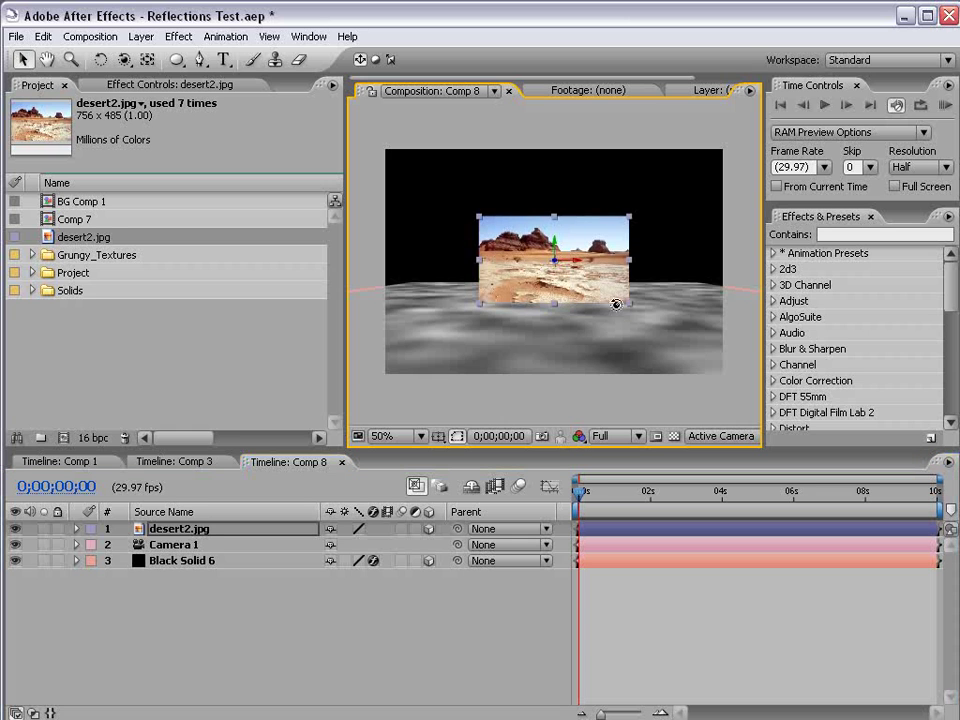
Step: Try turning the desert image sideways around Y, then undo the rotation
key("w")
left_click_drag(628, 270, 539, 294)
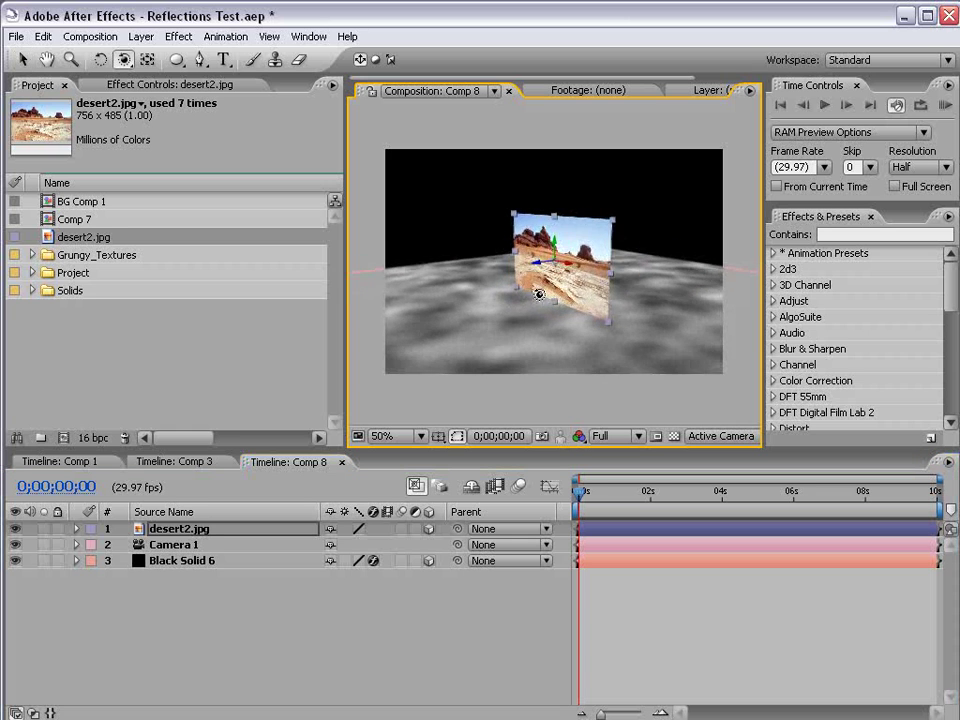
key("ctrl+z")
Step: Rename Black Solid 6 to BG and hide it
key("v")
left_click(171, 560)
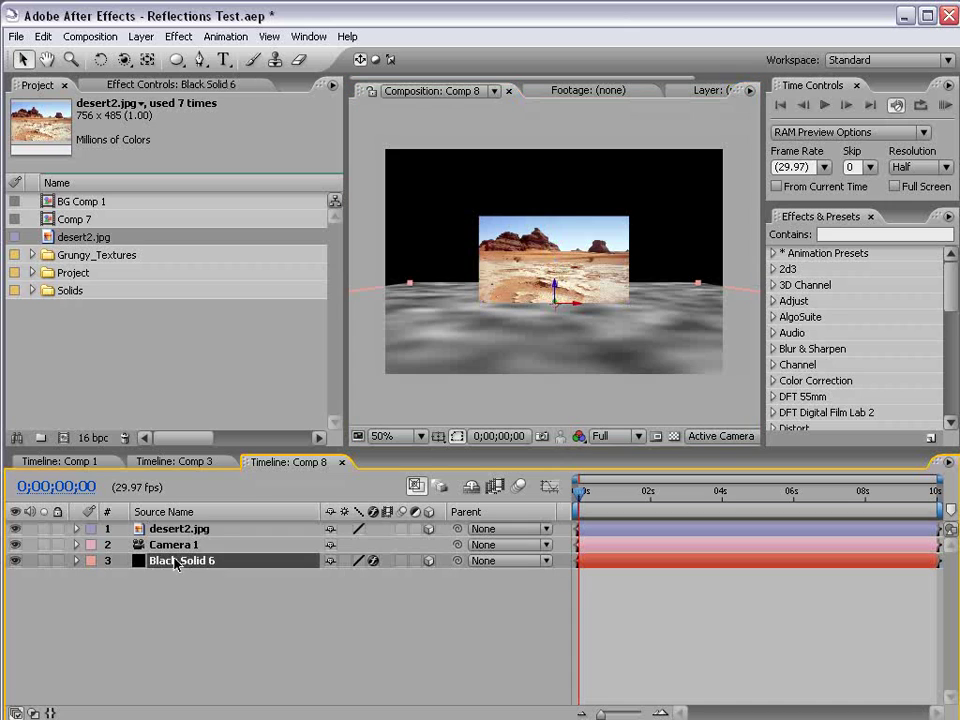
key("Return")
type("BG")
key("Return")
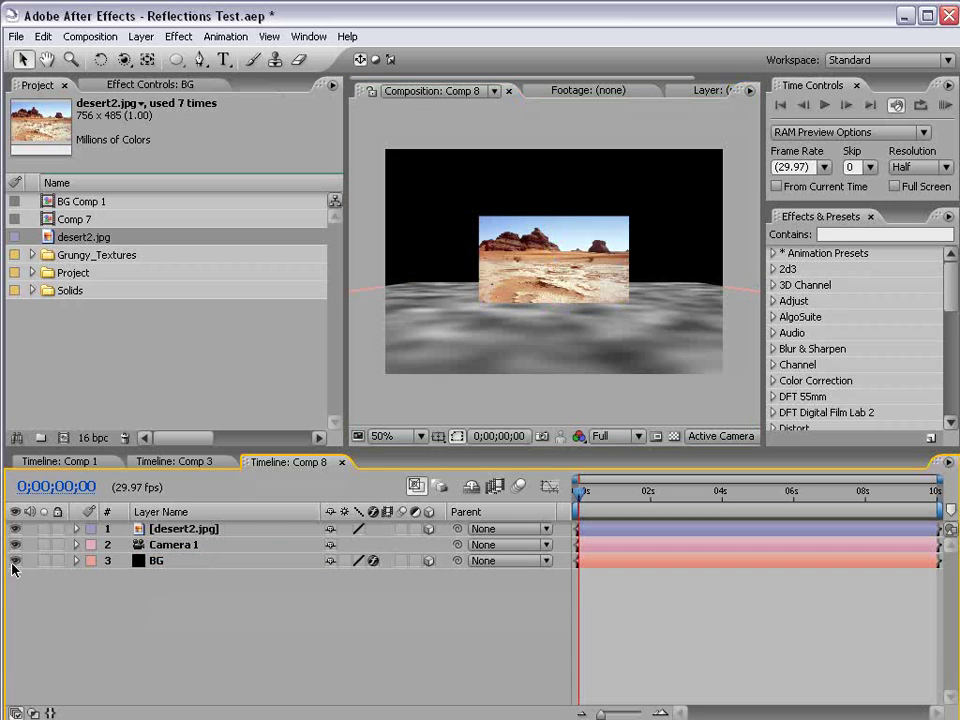
left_click(15, 560)
Step: Duplicate the desert layer, flip the copy upside down, and move it below the original
left_click(505, 285)
key("ctrl+d")
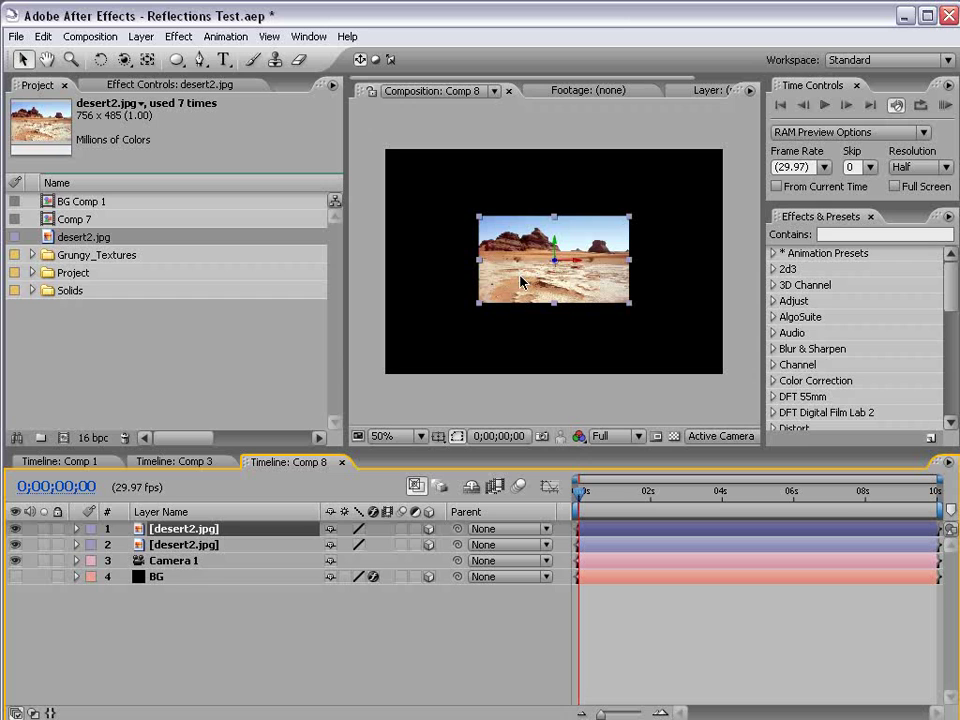
key("w")
left_click_drag(553, 266, 566, 347)
key("v")
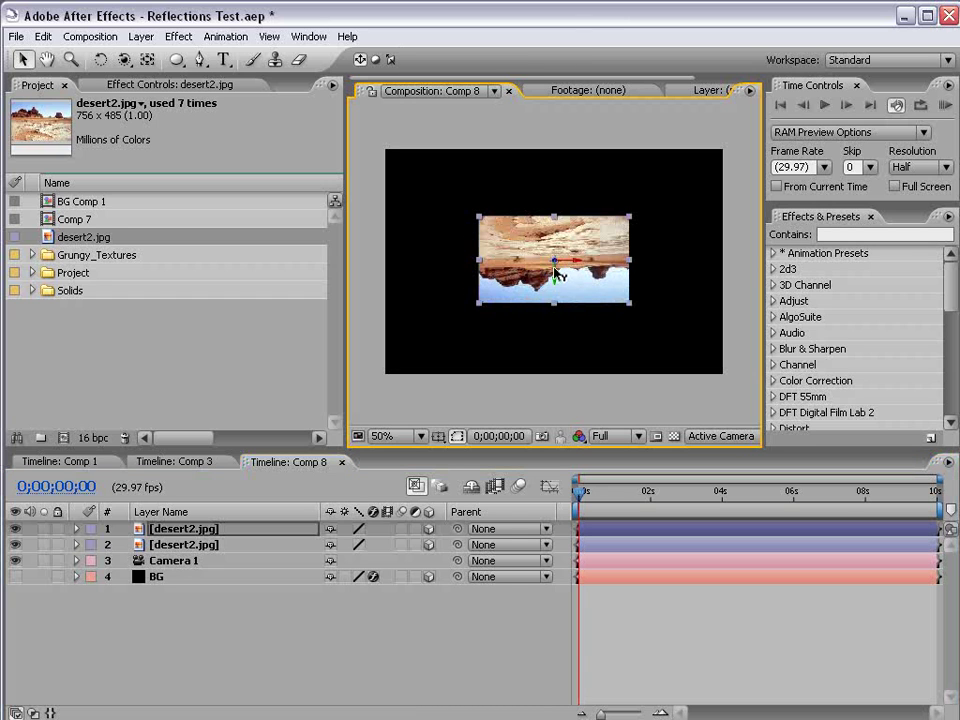
left_click_drag(553, 272, 554, 357)
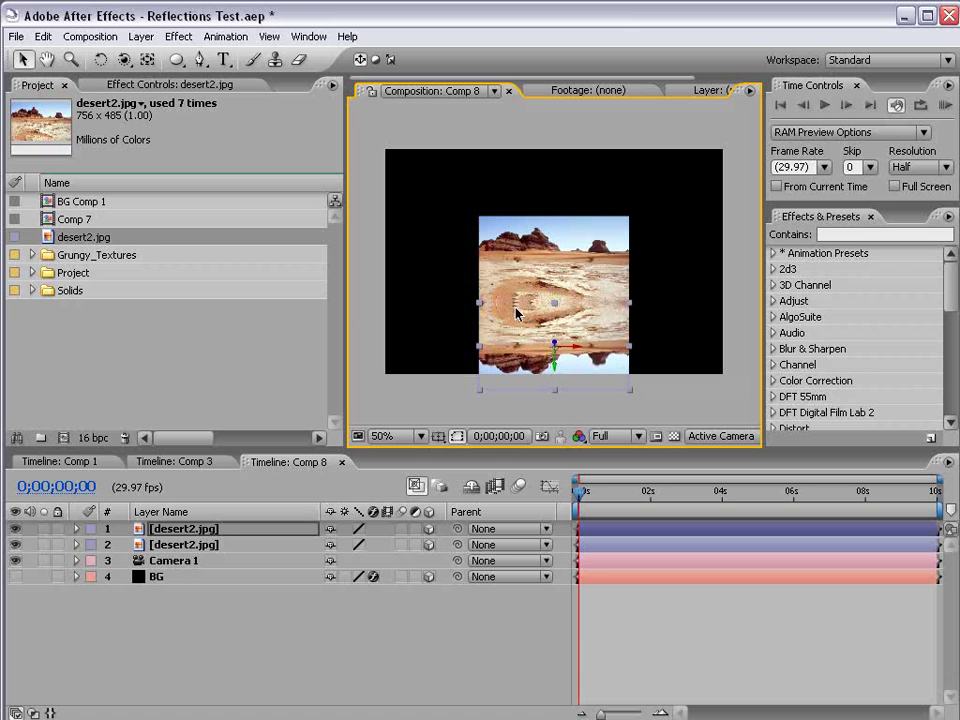
left_click(178, 528)
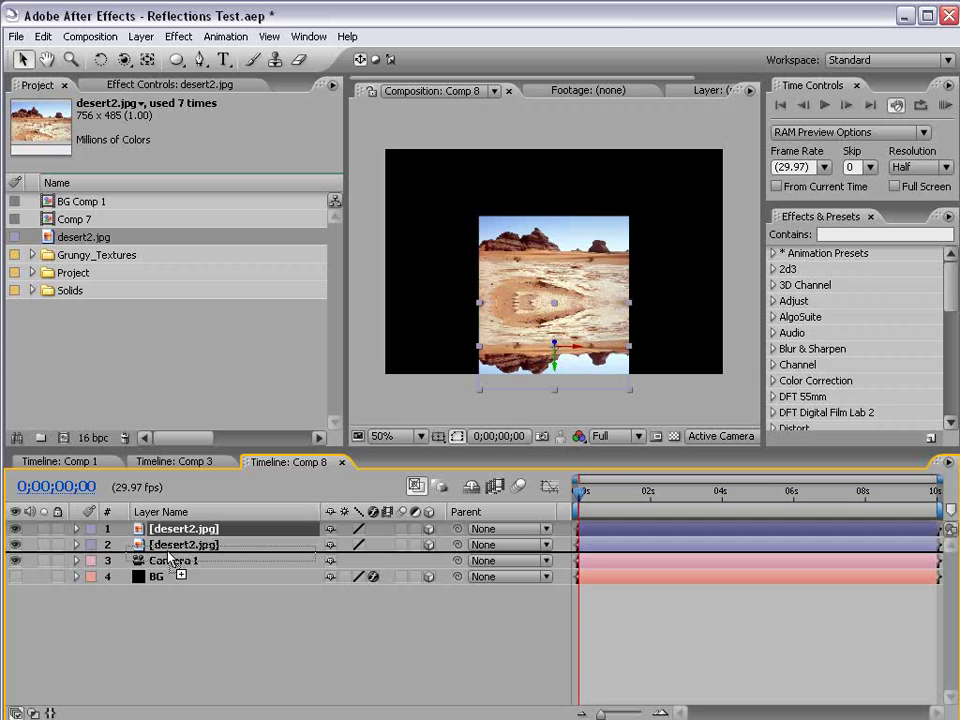
Step: Rename the top desert layer Source Image and the second one Reflection
left_click(171, 541)
left_click(172, 530)
key("Return")
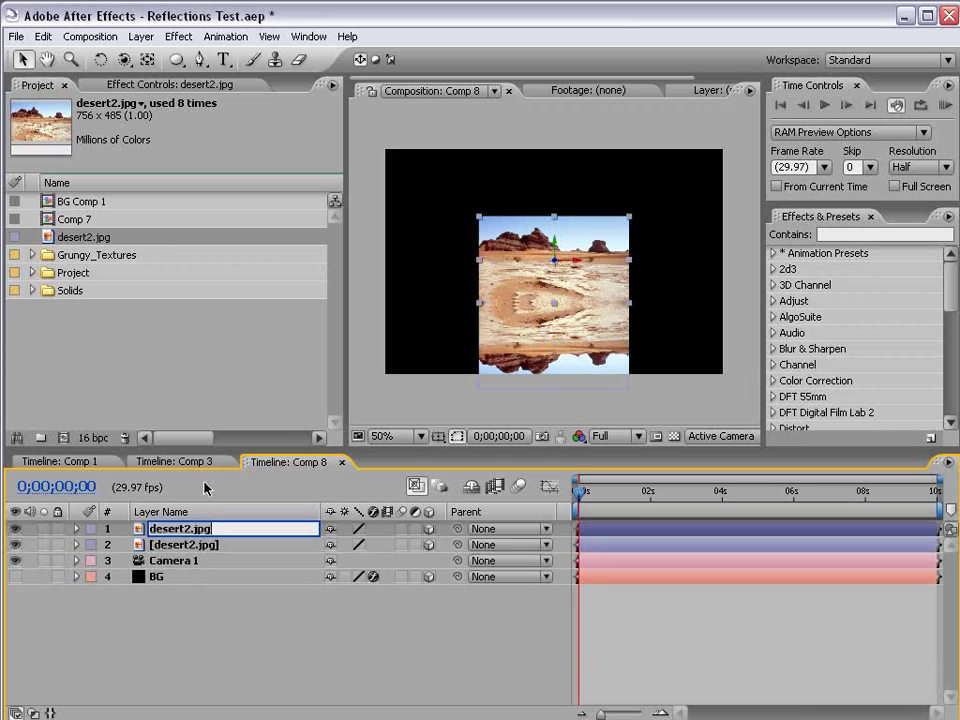
type("Source Image")
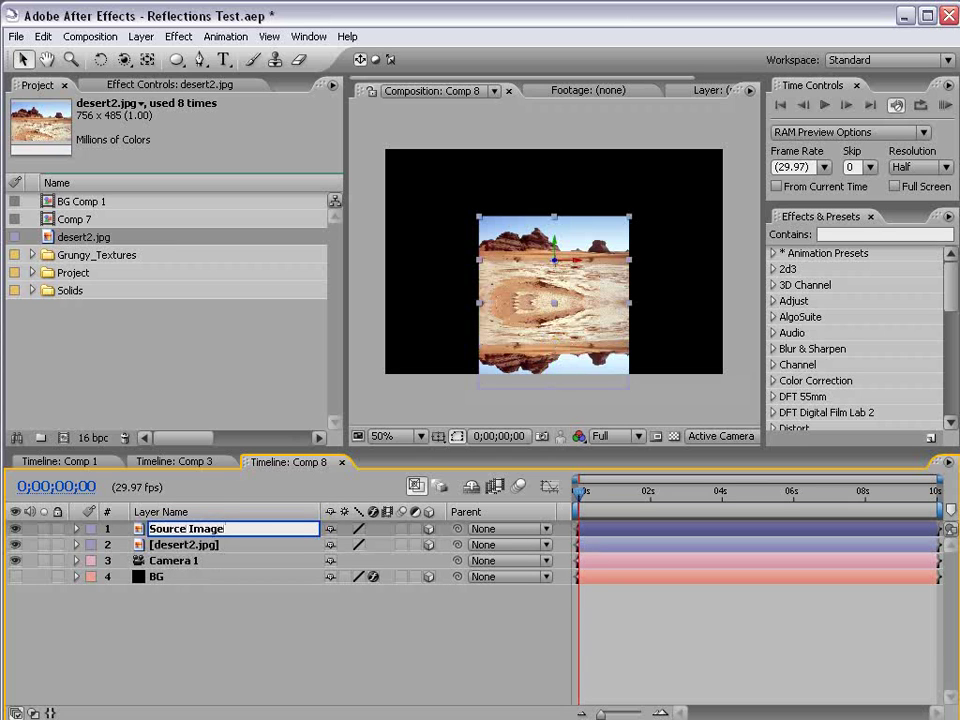
left_click(205, 545)
key("Return")
type("Reflection")
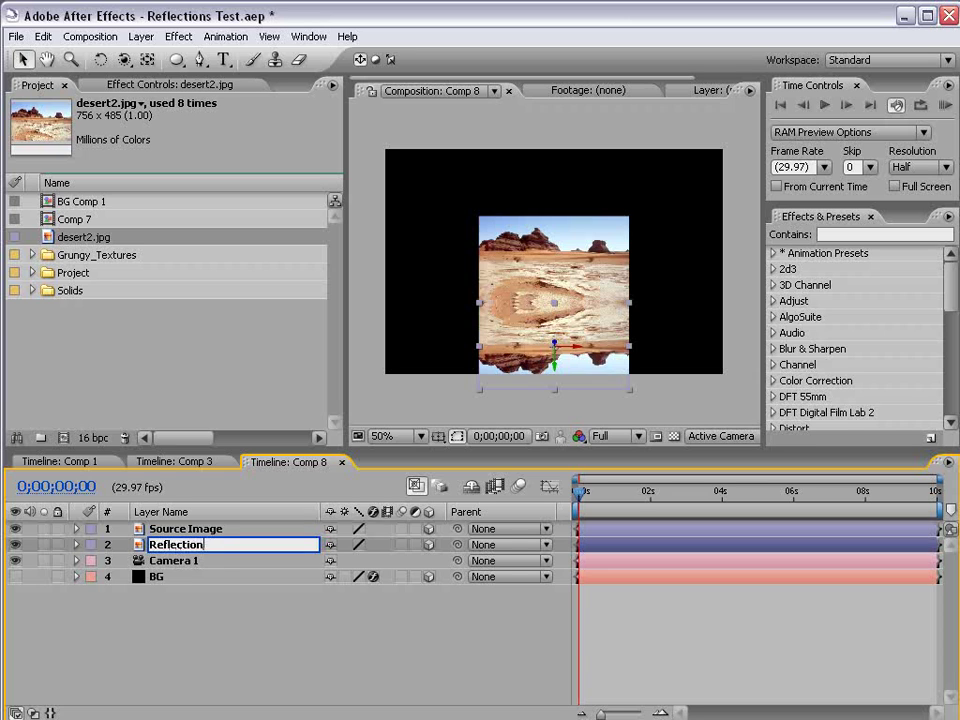
key("Return")
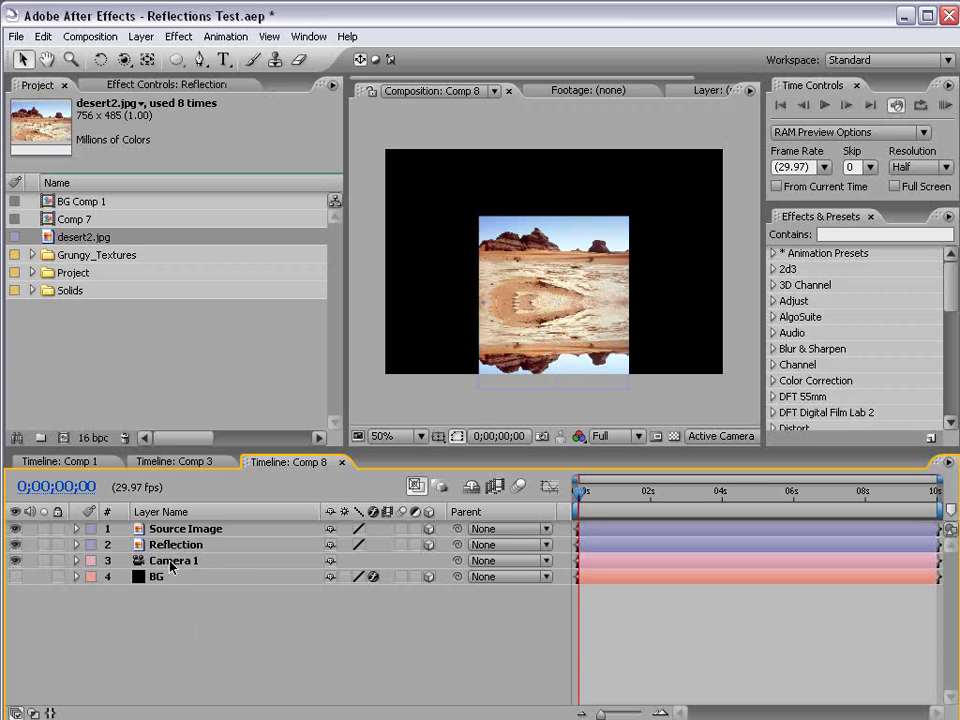
Step: Parent Reflection to Source Image and confirm it follows when Source Image moves
left_click_drag(457, 545, 198, 534)
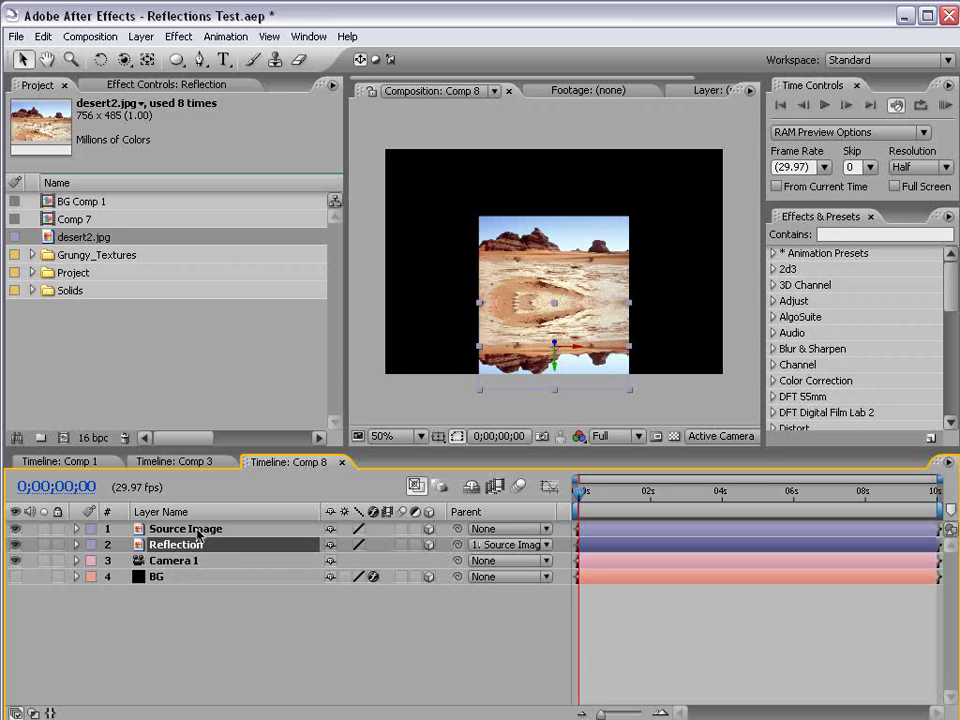
left_click(205, 535)
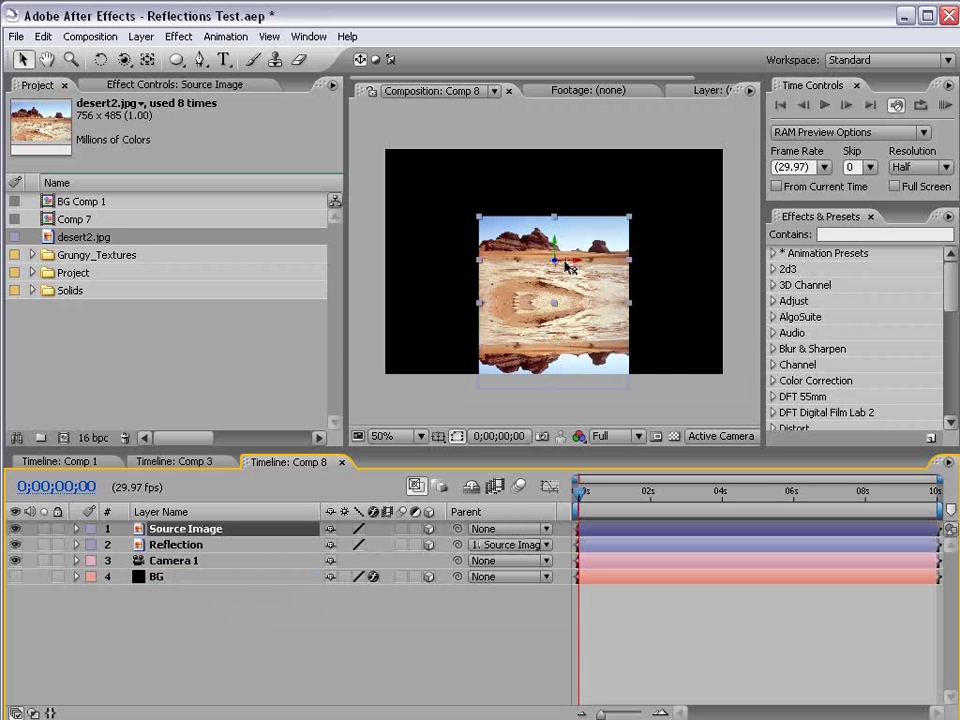
mouse_move(567, 265)
left_mouse_down()
mouse_move(611, 266)
mouse_move(546, 261)
mouse_move(567, 263)
left_mouse_up()
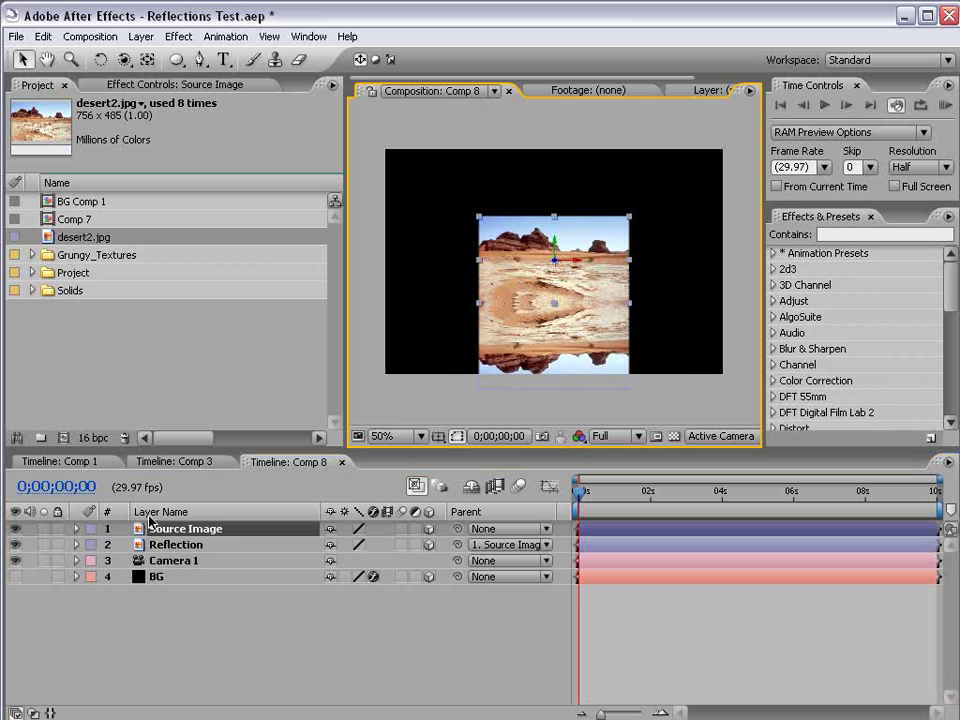
left_click(60, 610)
Step: Show BG again and add an adjustment layer placed below Reflection
left_click(15, 577)
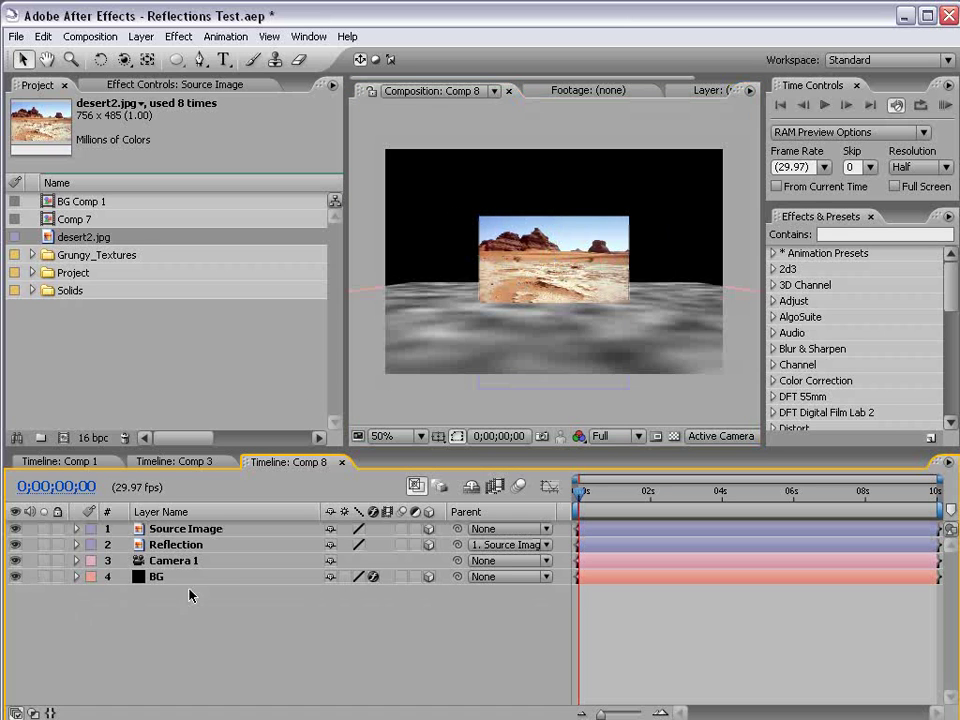
left_click(16, 577)
left_click(15, 577)
left_click(141, 36)
mouse_move(152, 56)
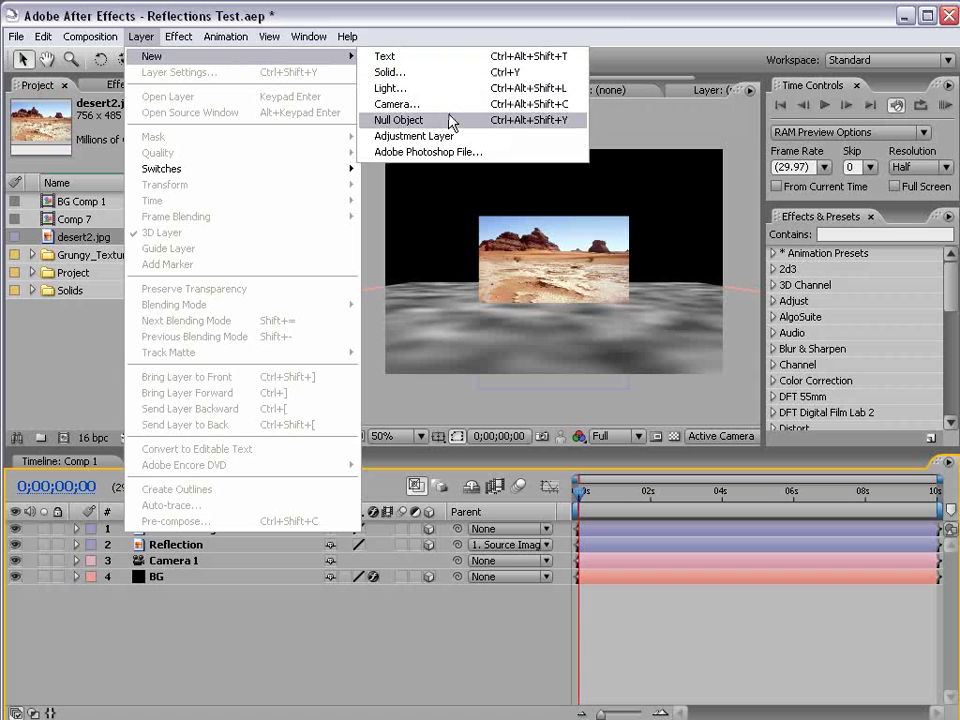
left_click(439, 137)
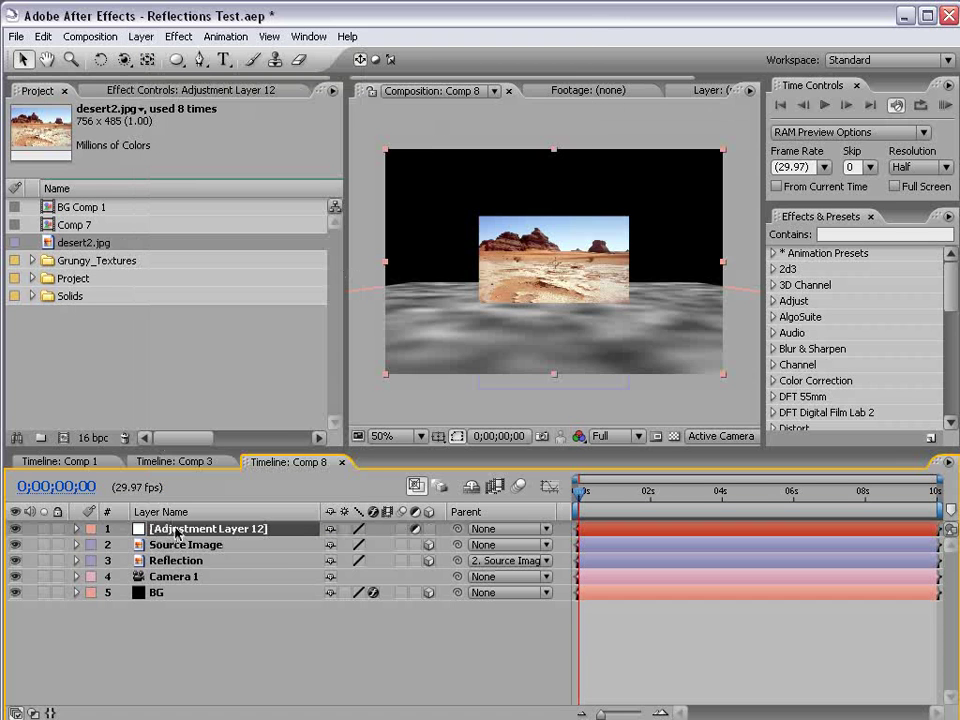
mouse_move(176, 531)
left_mouse_down()
mouse_move(189, 581)
mouse_move(133, 561)
mouse_move(167, 558)
mouse_move(161, 577)
mouse_move(158, 526)
left_mouse_up()
Step: Set the Reflection layer's opacity to 50% and orbit the camera to check the scene
key("KP_4")
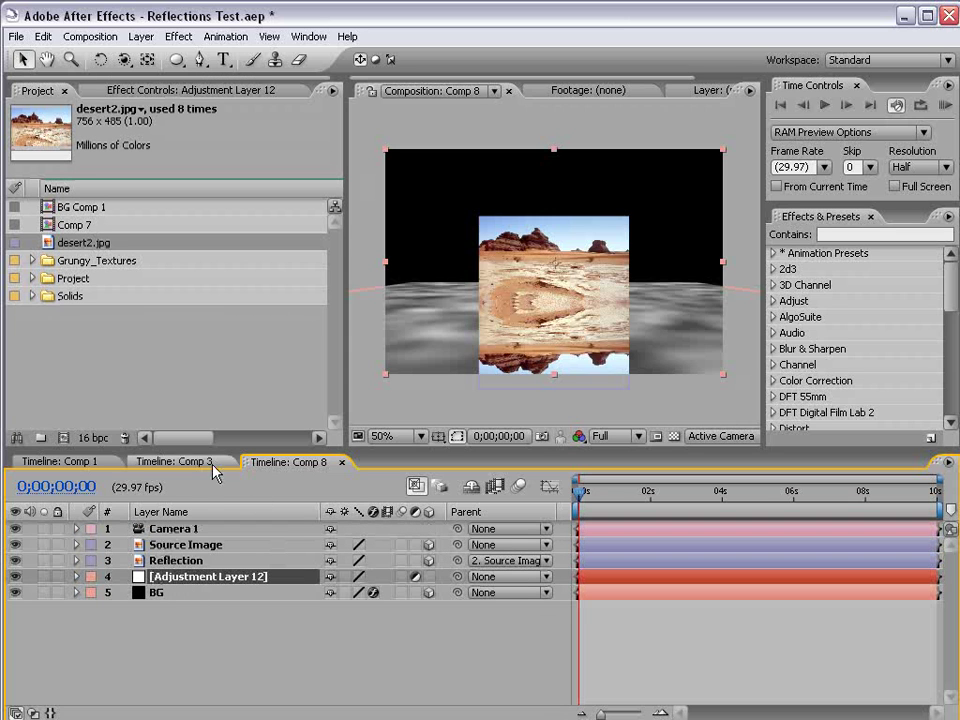
key("c")
left_click_drag(443, 221, 262, 443)
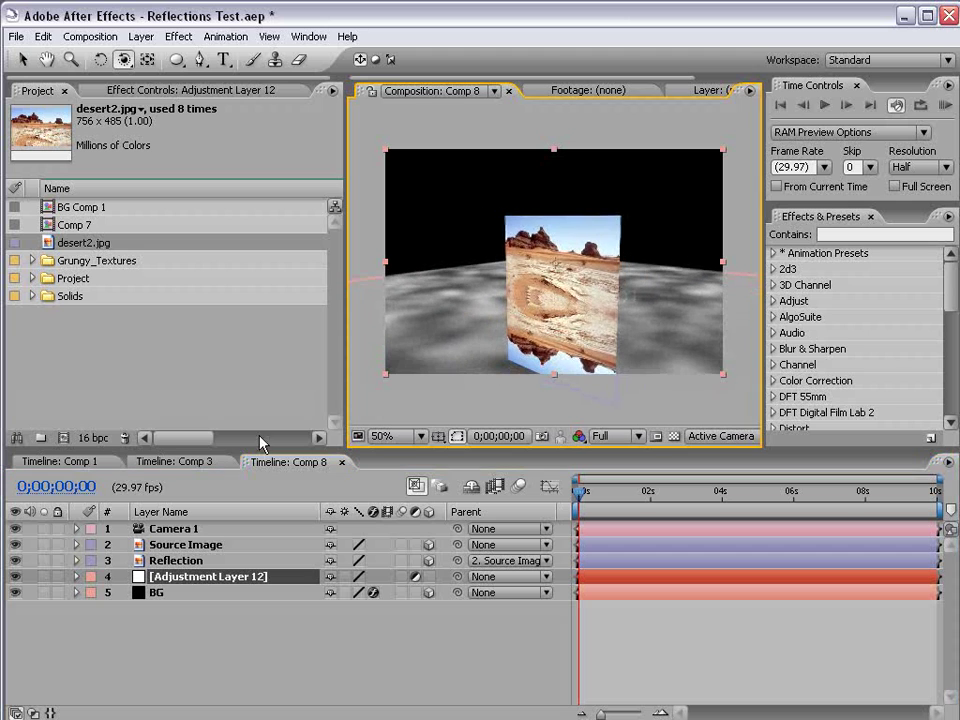
left_click(170, 561)
key("t")
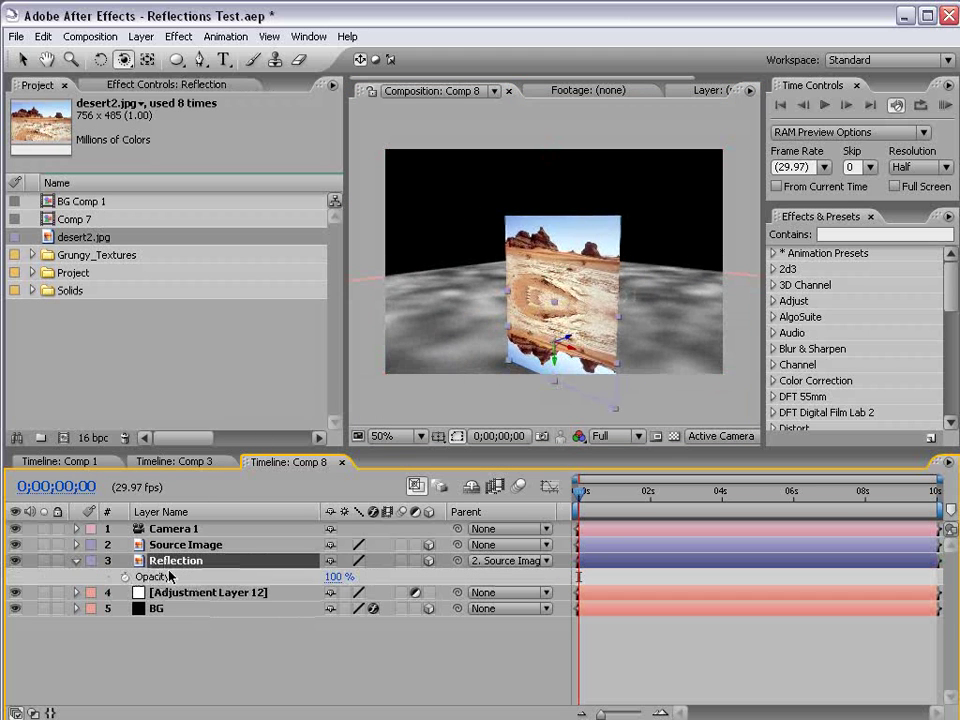
left_click(336, 577)
type("50")
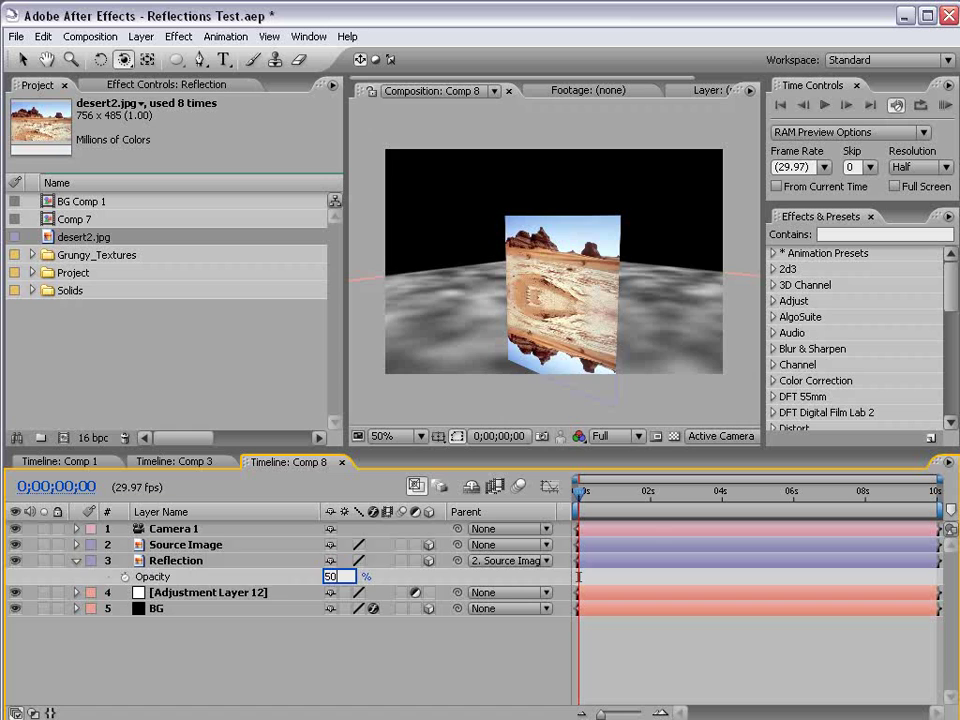
key("Return")
left_click(504, 322)
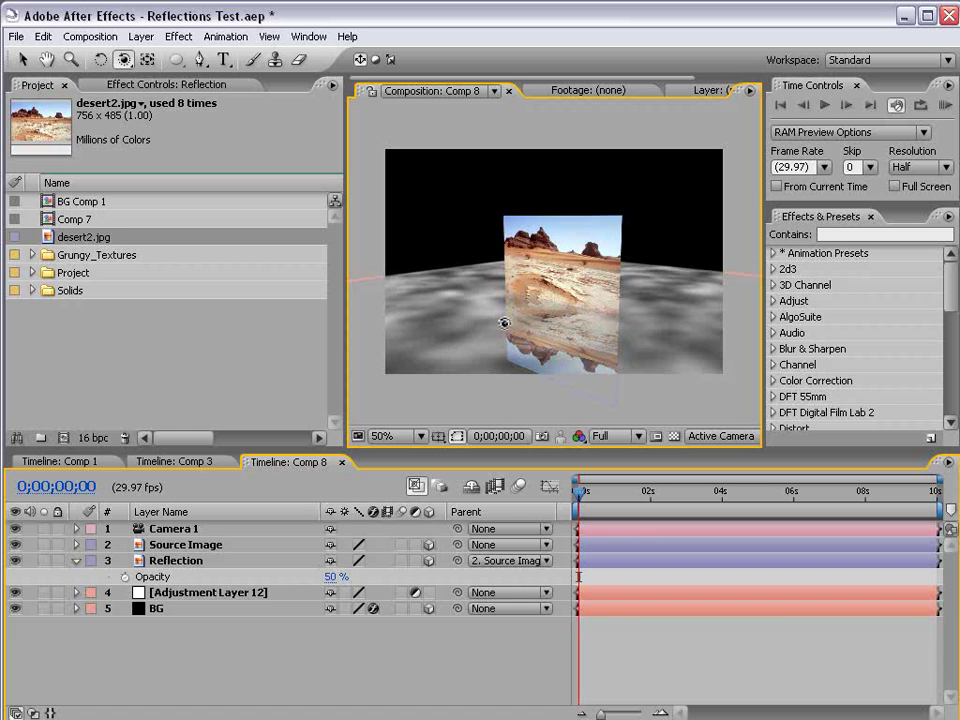
left_click_drag(504, 322, 643, 321)
key("v")
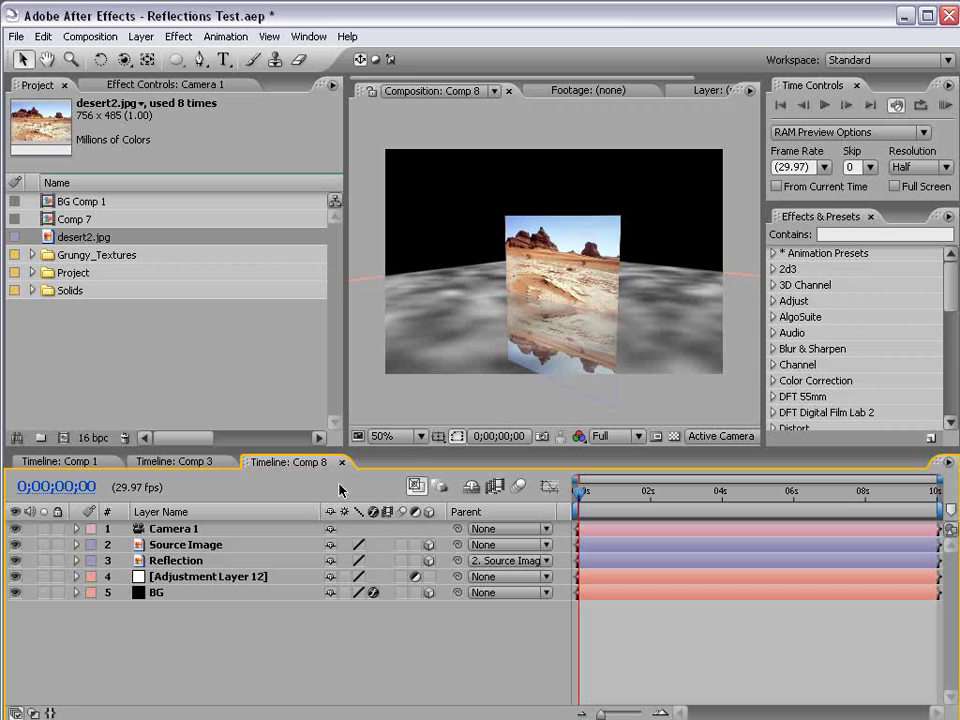
Step: Apply Displacement Map to the new adjustment layer, using Source Image as the map layer
left_click(140, 36)
mouse_move(330, 56)
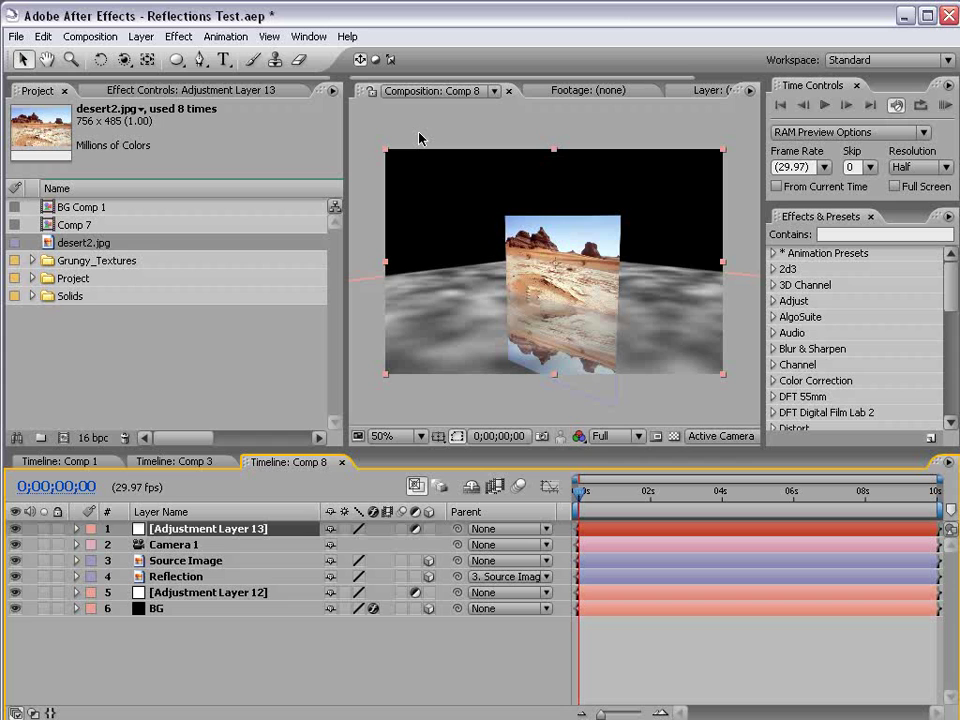
left_click(179, 36)
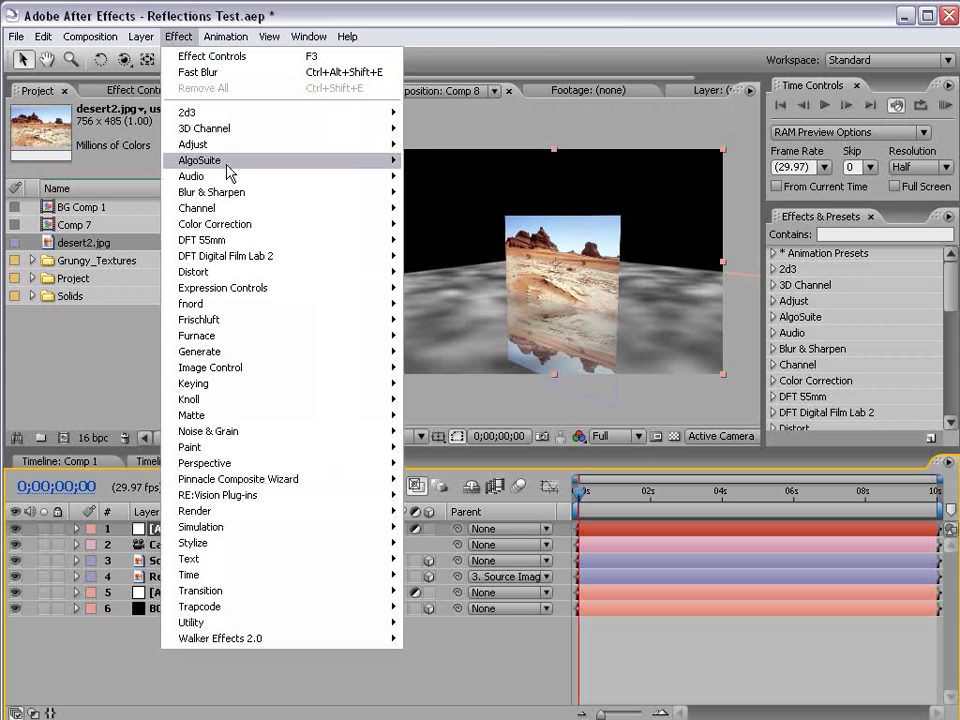
mouse_move(321, 272)
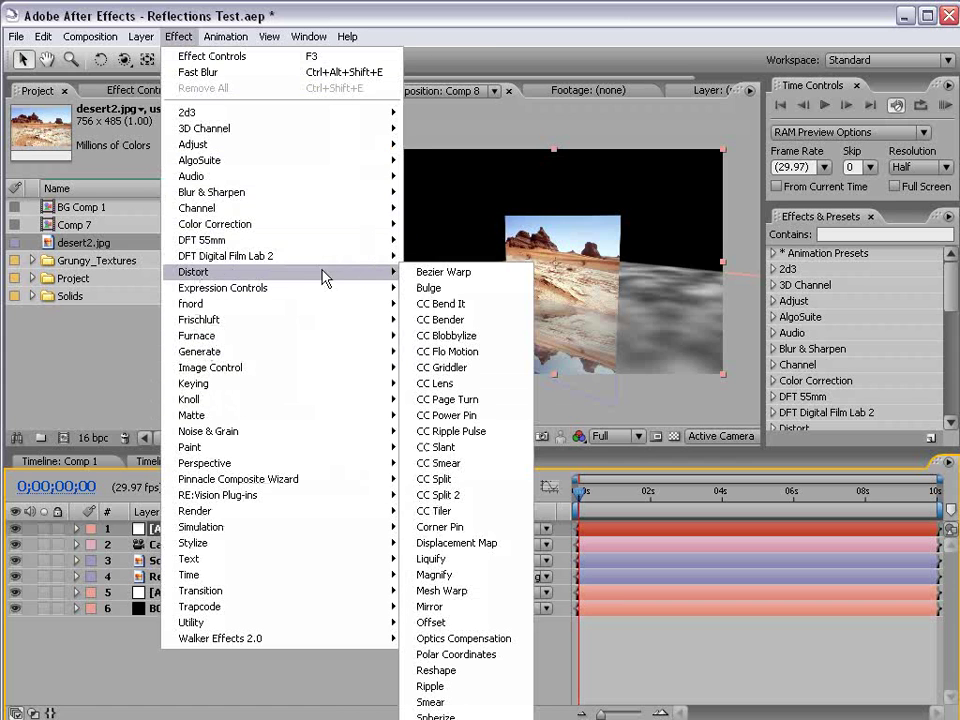
left_click(518, 544)
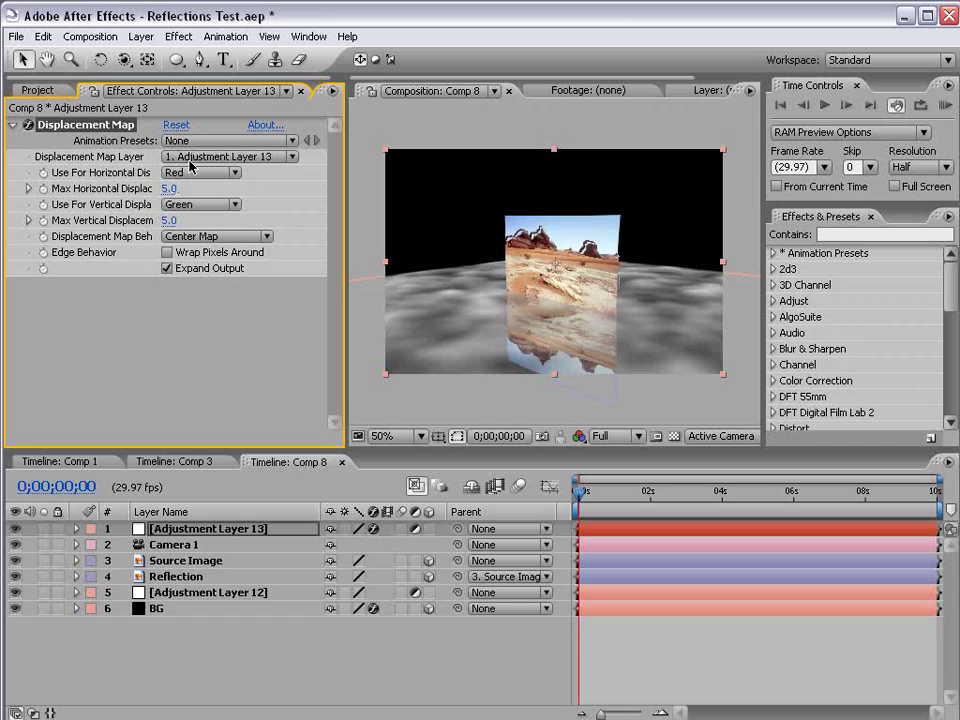
left_click(190, 158)
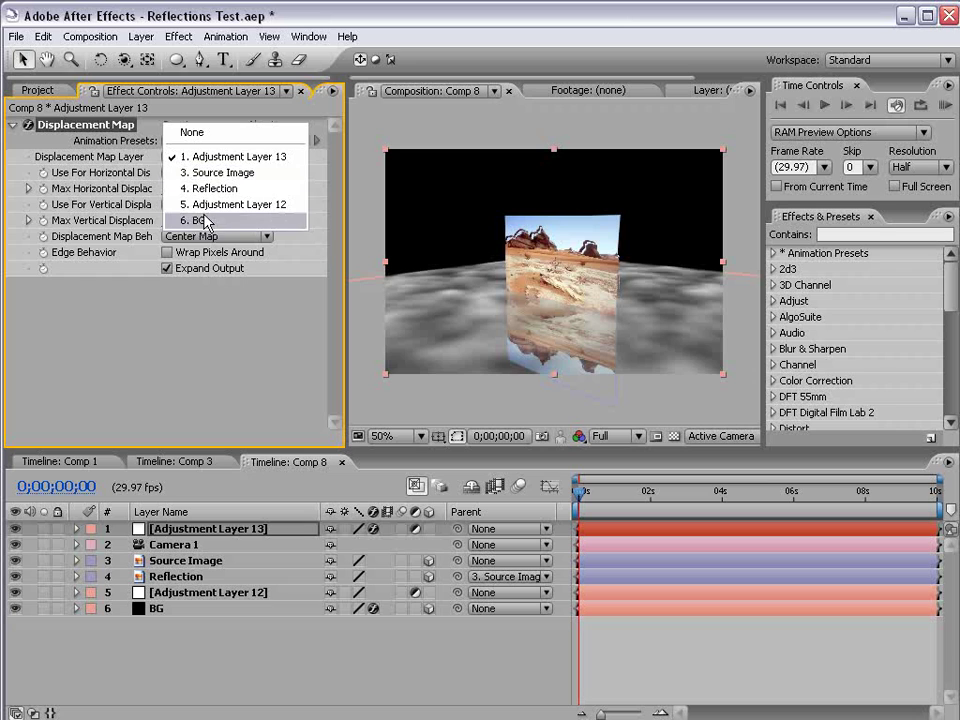
left_click(205, 222)
left_click(195, 157)
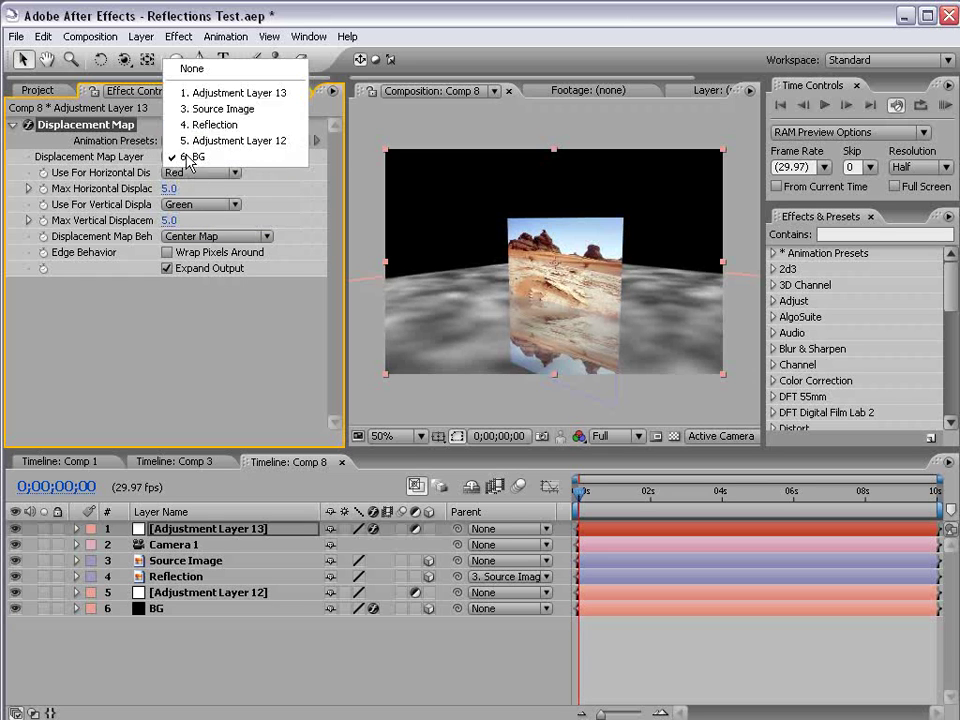
left_click(230, 109)
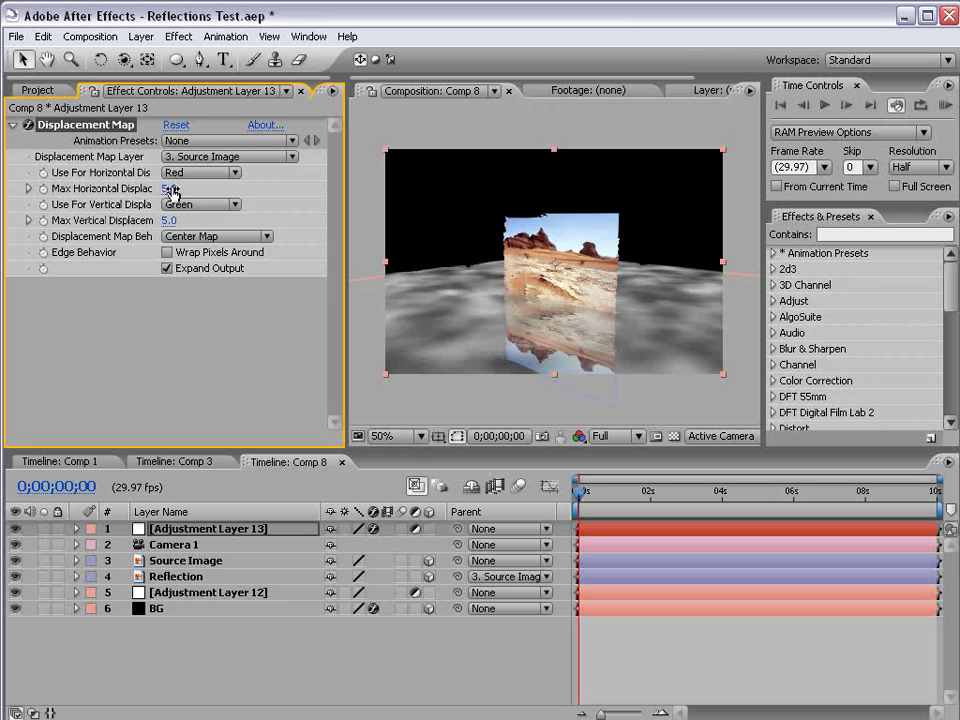
Step: Try horizontal -42 and vertical 64 displacement, then reset Displacement Map to defaults
left_click_drag(168, 188, 126, 188)
mouse_move(168, 220)
left_mouse_down()
mouse_move(215, 213)
mouse_move(180, 218)
left_mouse_up()
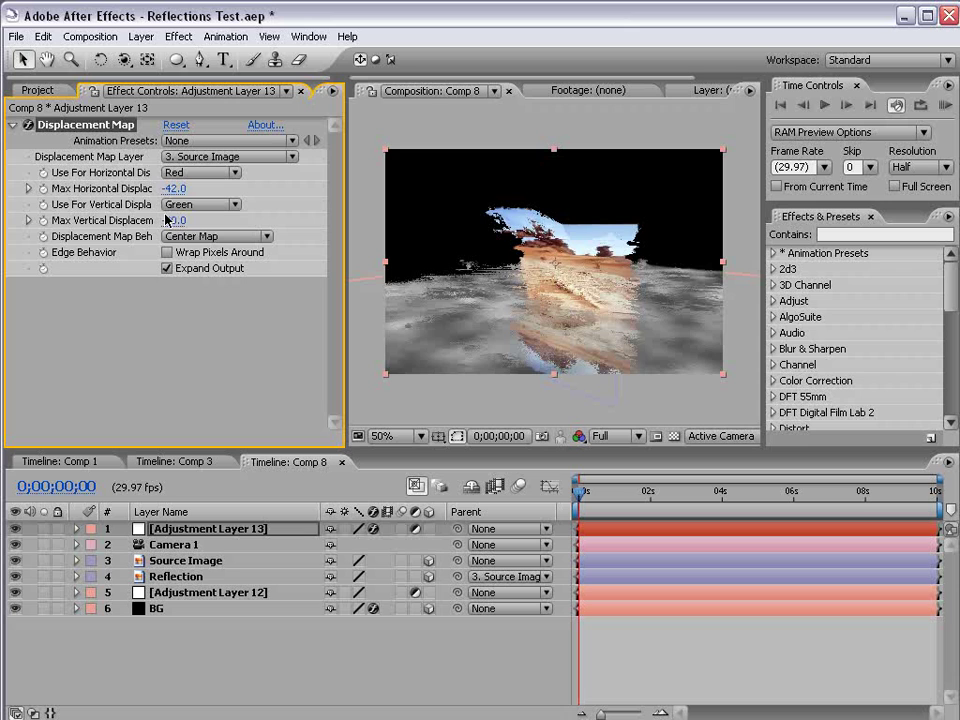
left_click(176, 125)
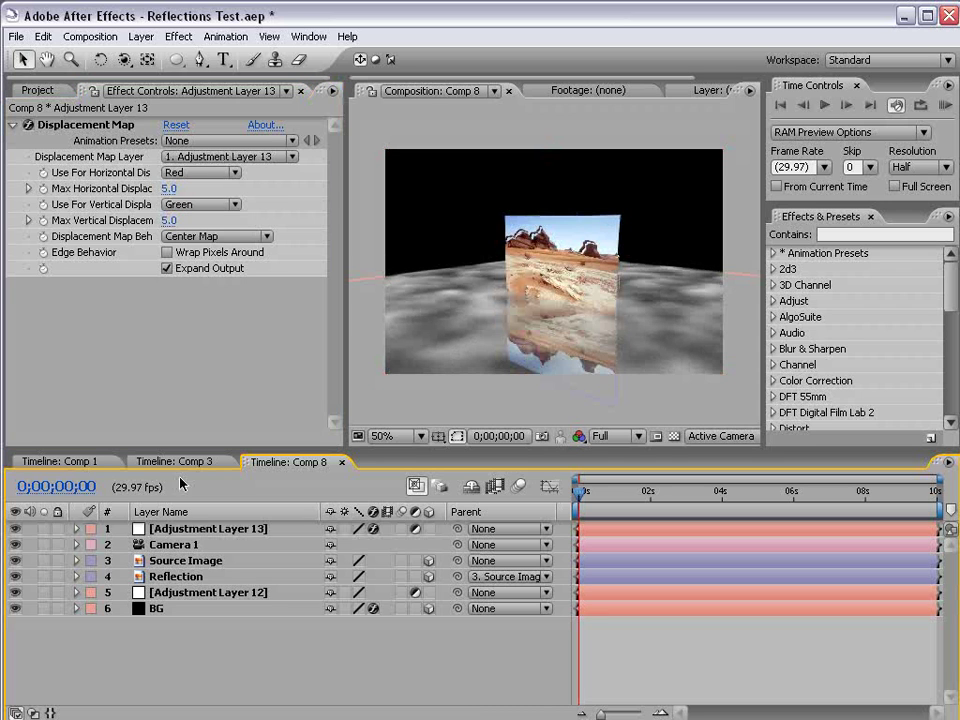
left_click(190, 529)
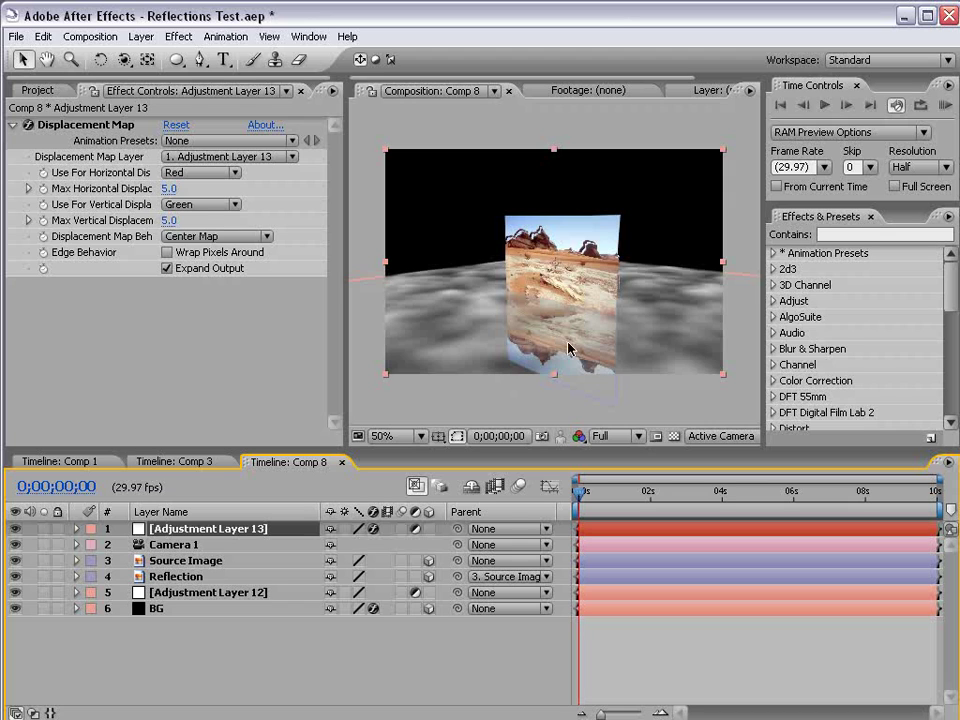
Step: Set Adjustment Layer 13's Displacement Map Layer to 6. BG and orbit to check the floor
left_click(189, 157)
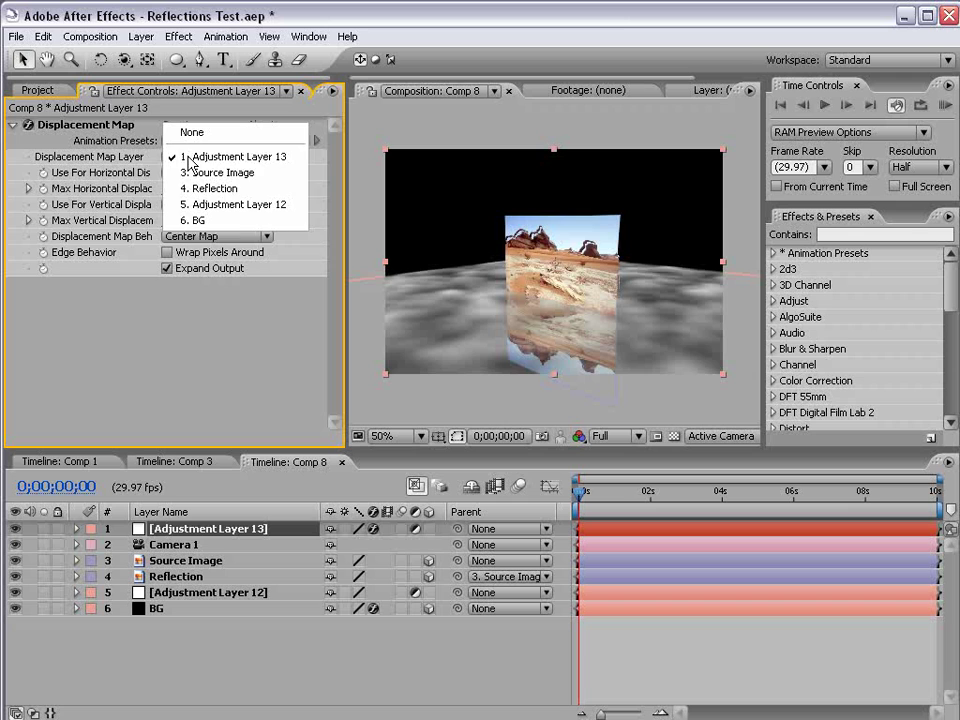
left_click(193, 219)
left_click(155, 609)
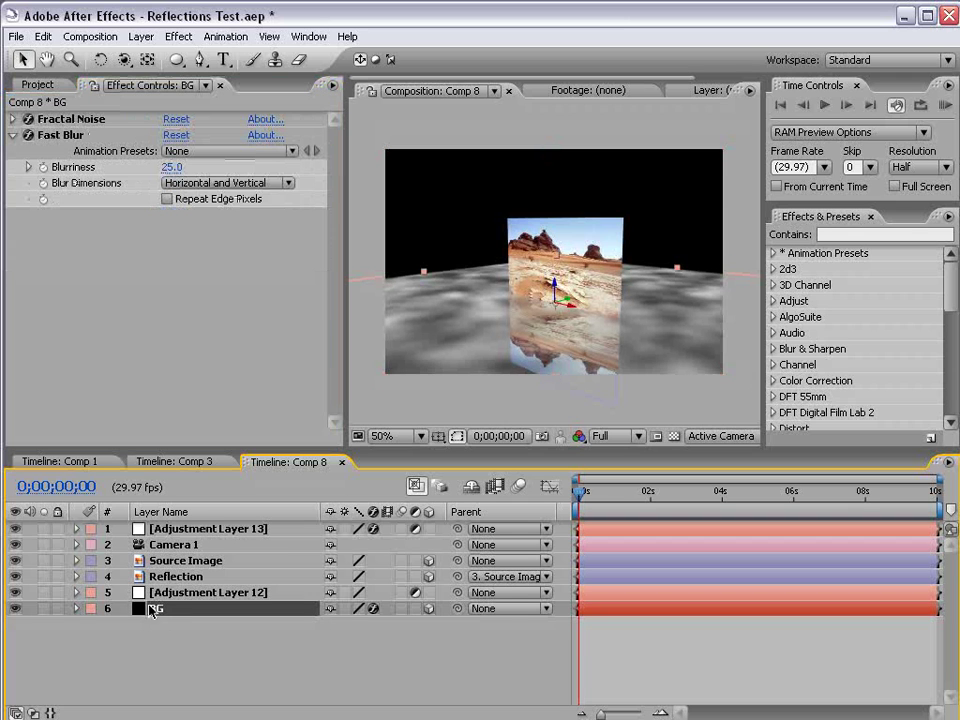
key("c")
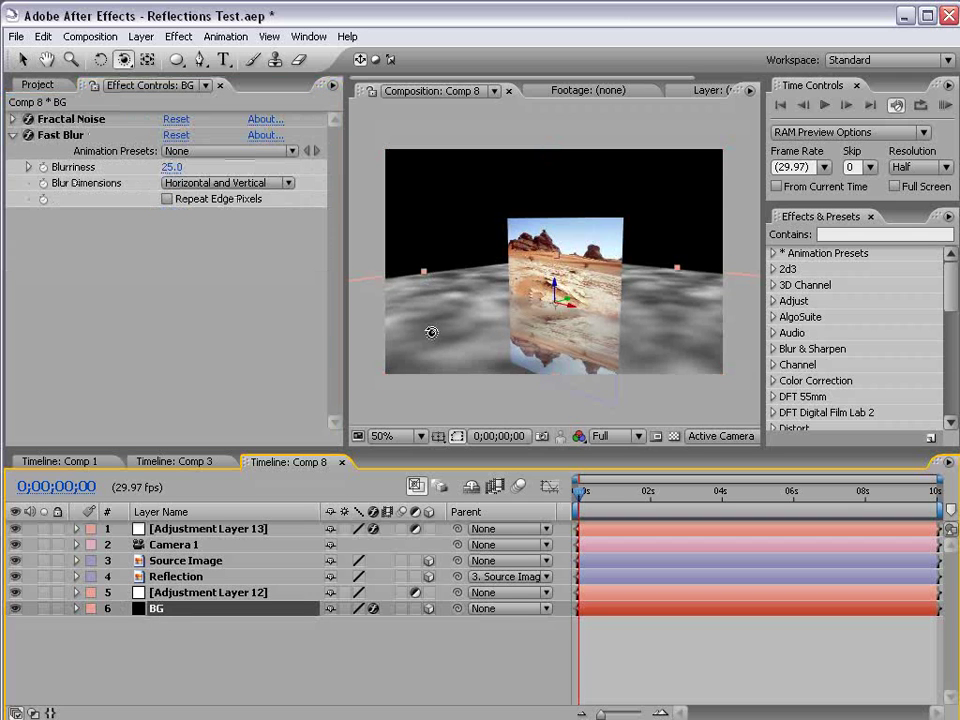
left_click_drag(431, 332, 452, 285)
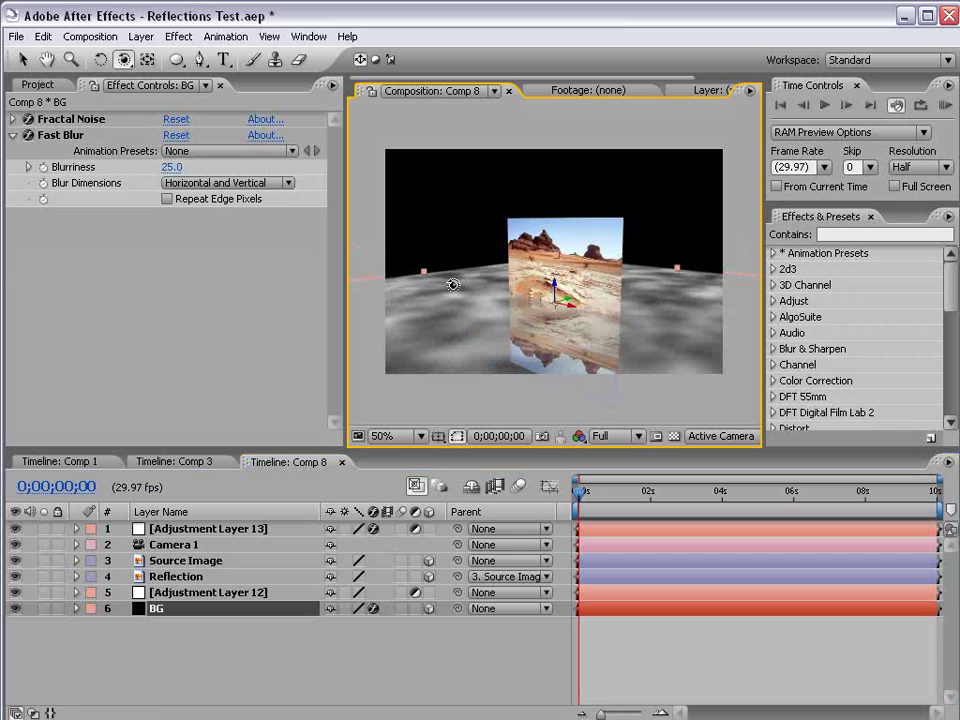
Step: Compare the floor with BG's Fast Blur toggled off, then select the BG layer
left_click(218, 528)
left_click(70, 126)
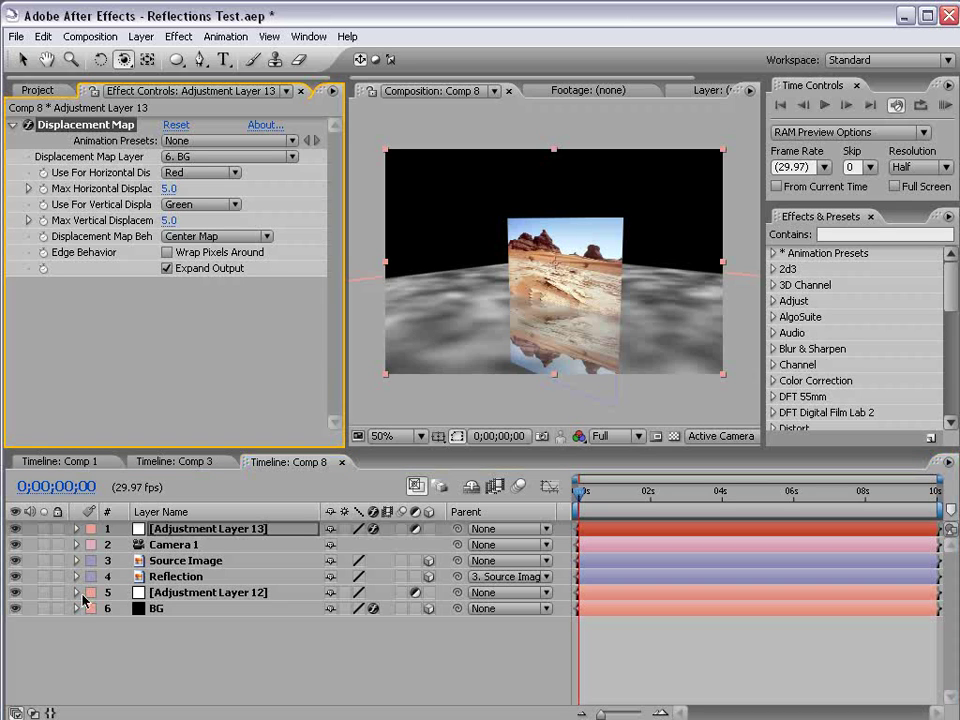
left_click(153, 610)
left_click(28, 135)
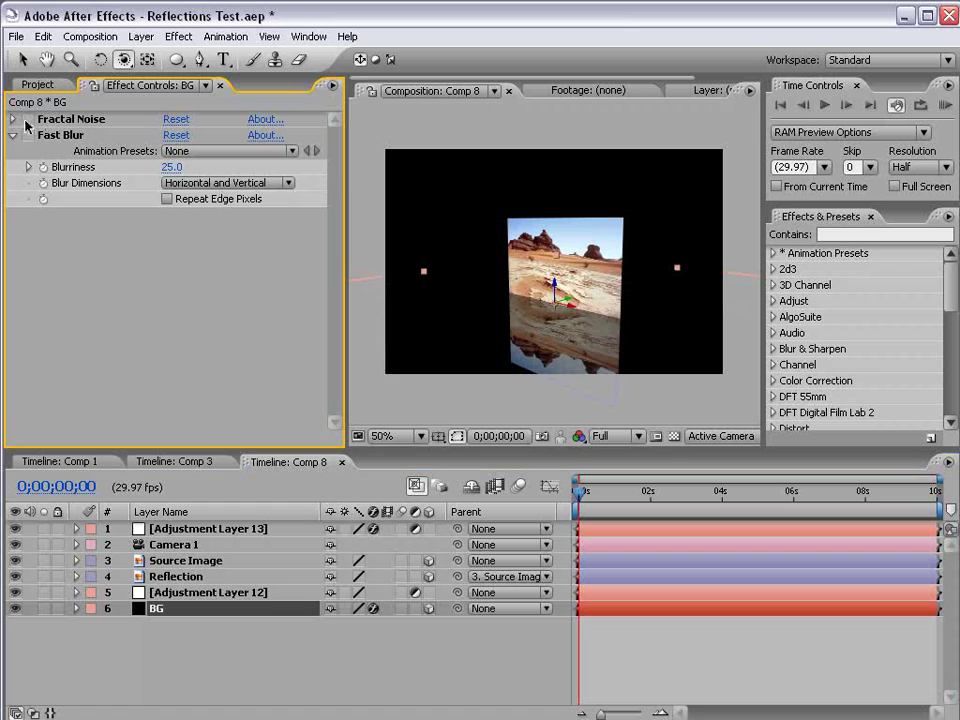
left_click(160, 528)
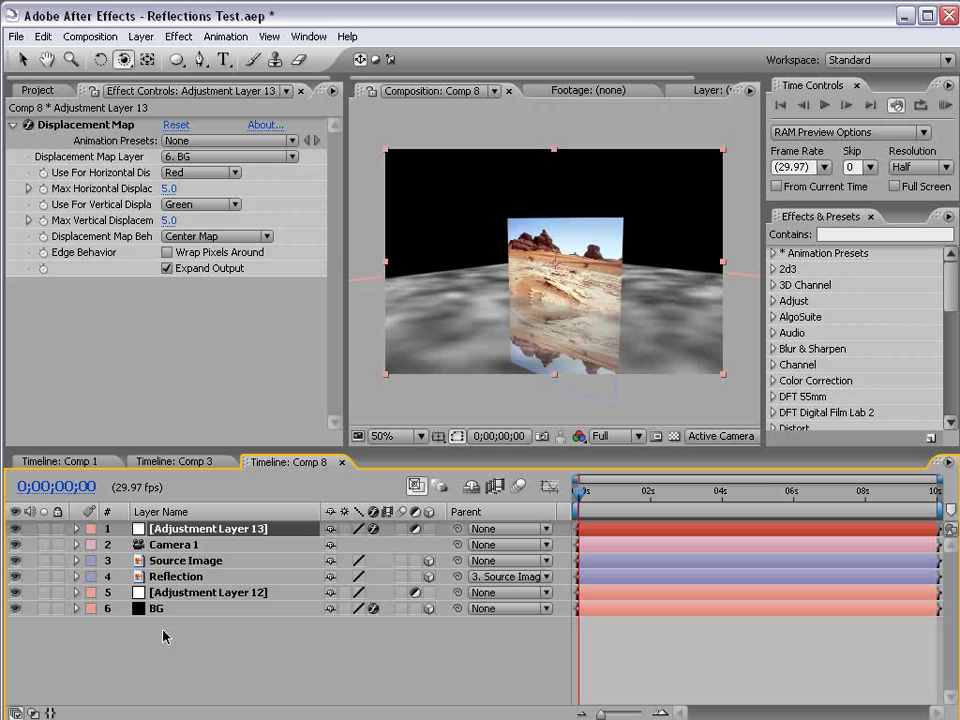
left_click(160, 610)
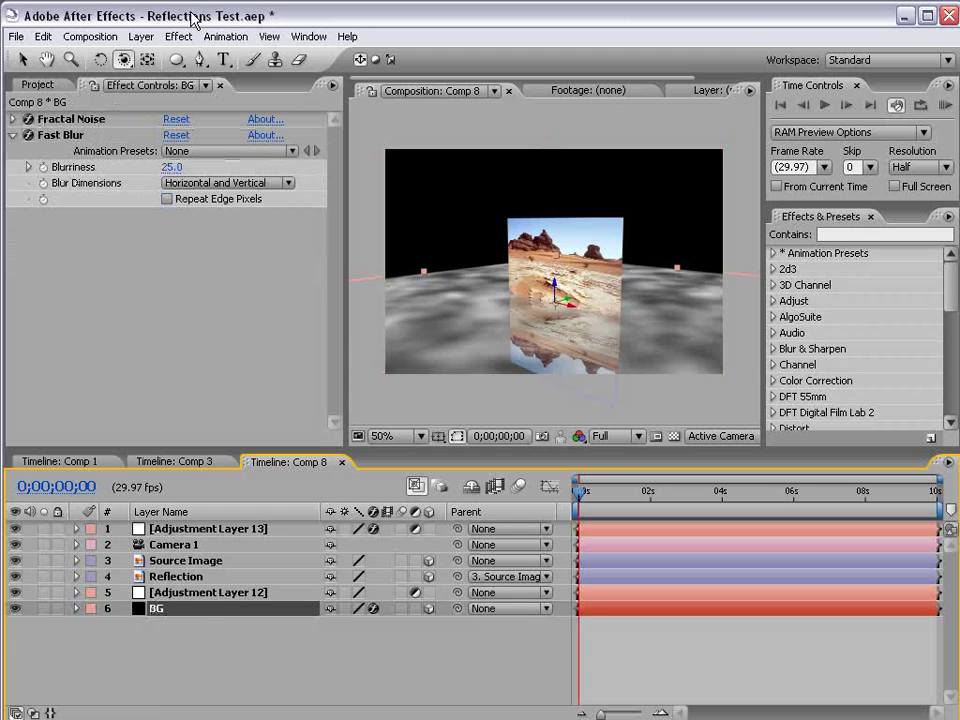
Step: Pre-compose the BG layer into BG Comp 2, moving all its attributes inside, then check the rippled reflection
left_click(141, 36)
left_click(186, 522)
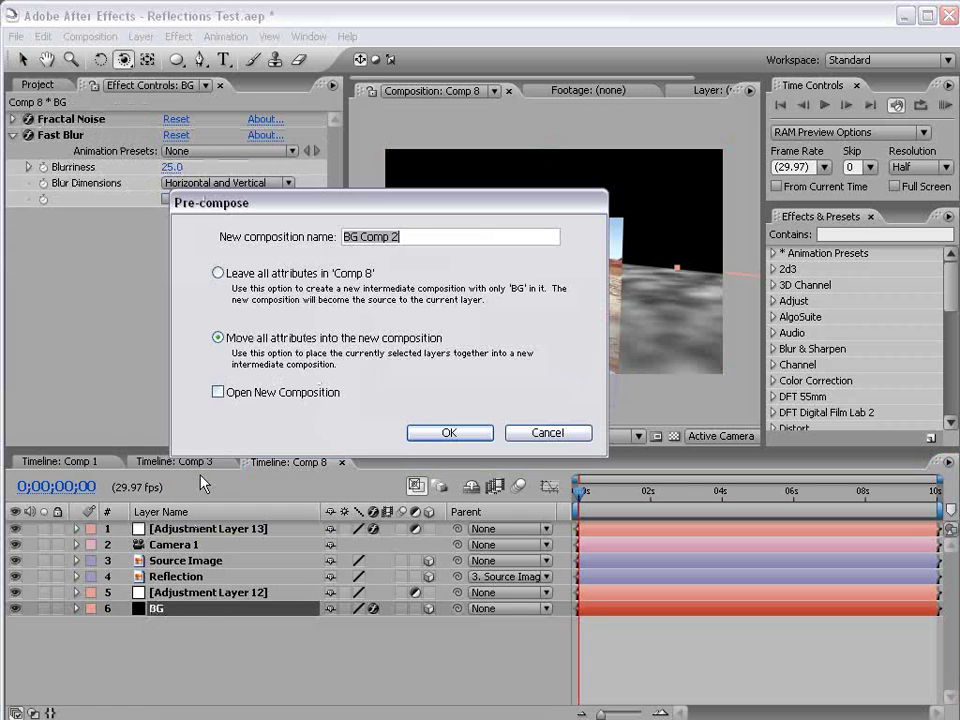
left_click(308, 344)
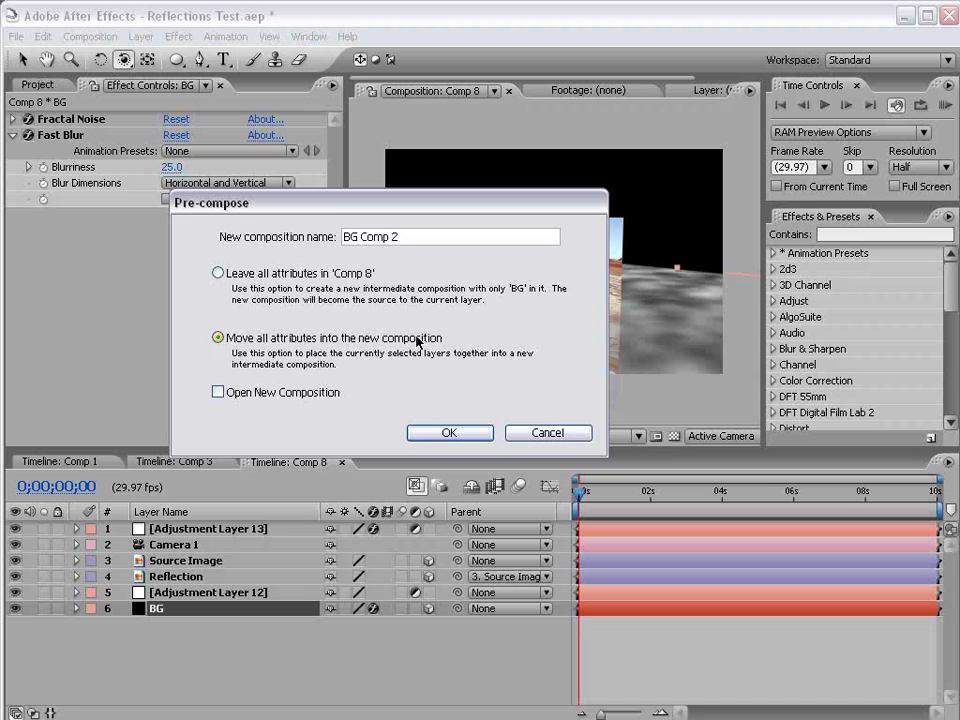
left_click(449, 433)
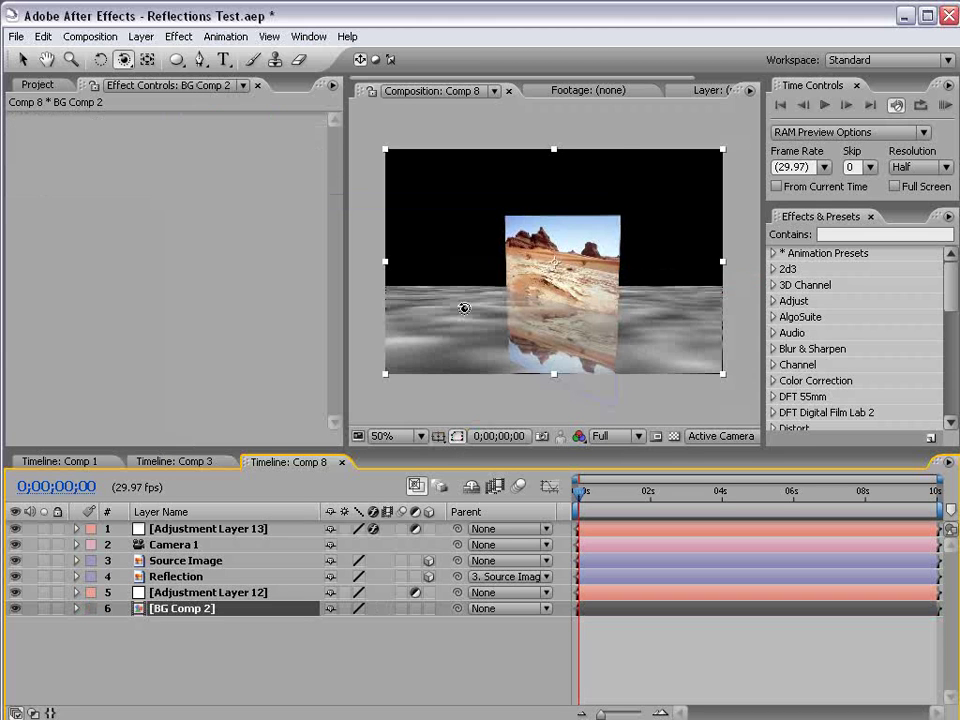
mouse_move(433, 291)
left_mouse_down()
mouse_move(508, 300)
mouse_move(543, 279)
mouse_move(497, 229)
mouse_move(426, 302)
left_mouse_up()
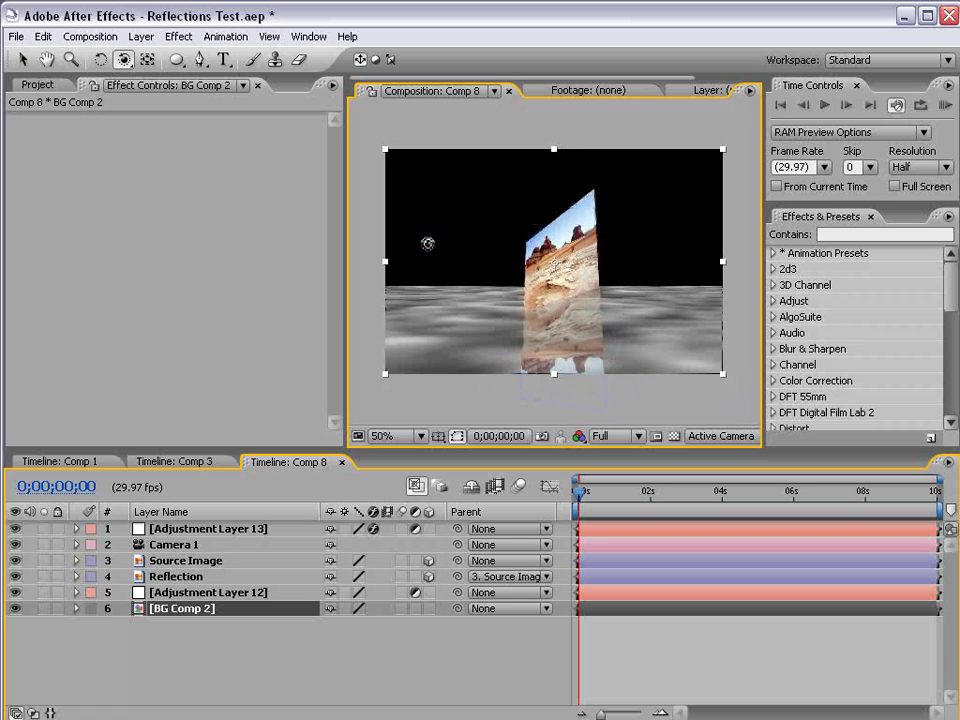
Step: Undo the orbit and turn on Collapse Transformations for BG Comp 2
key("ctrl+z")
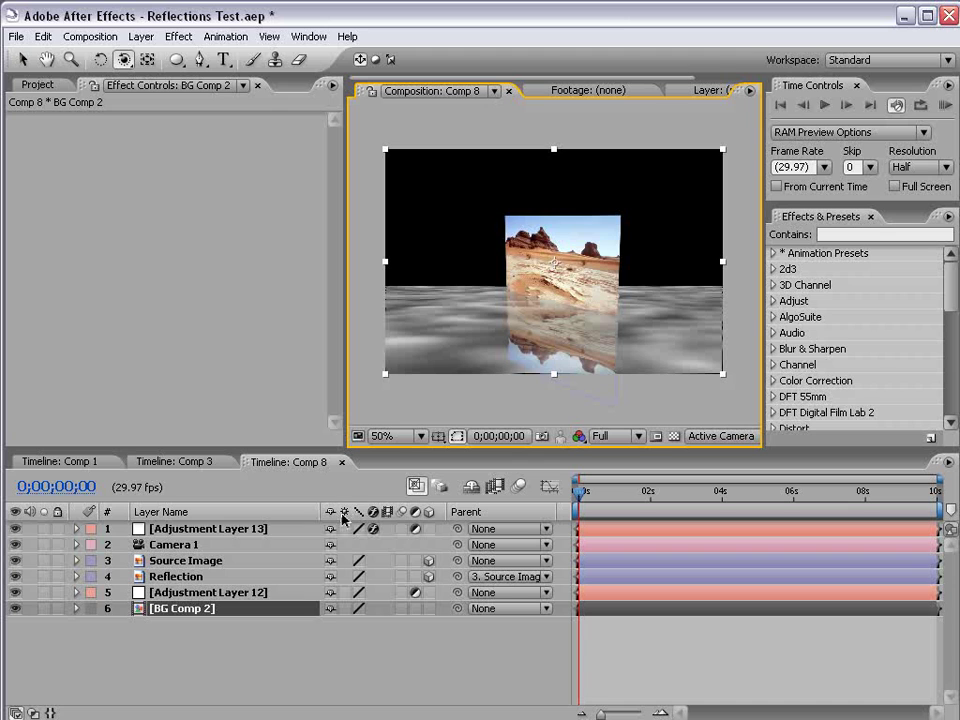
left_click(344, 608)
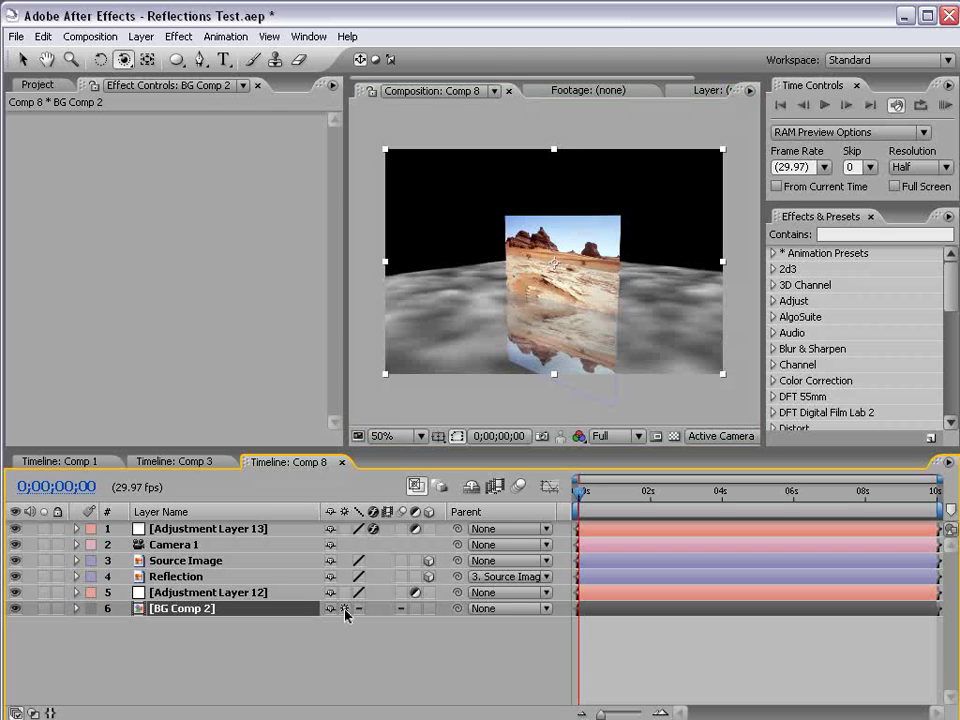
left_click_drag(449, 284, 615, 291)
Step: Inspect BG Comp 2's contents, return to Comp 8, and solo then unsolo BG Comp 2
double_click(205, 608)
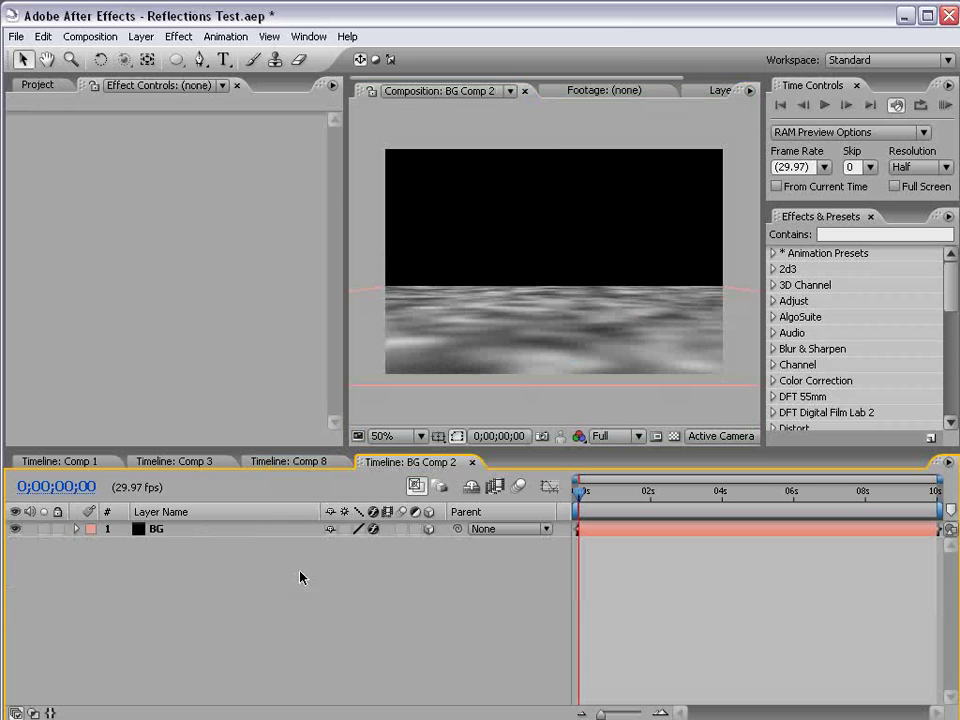
left_click(603, 532)
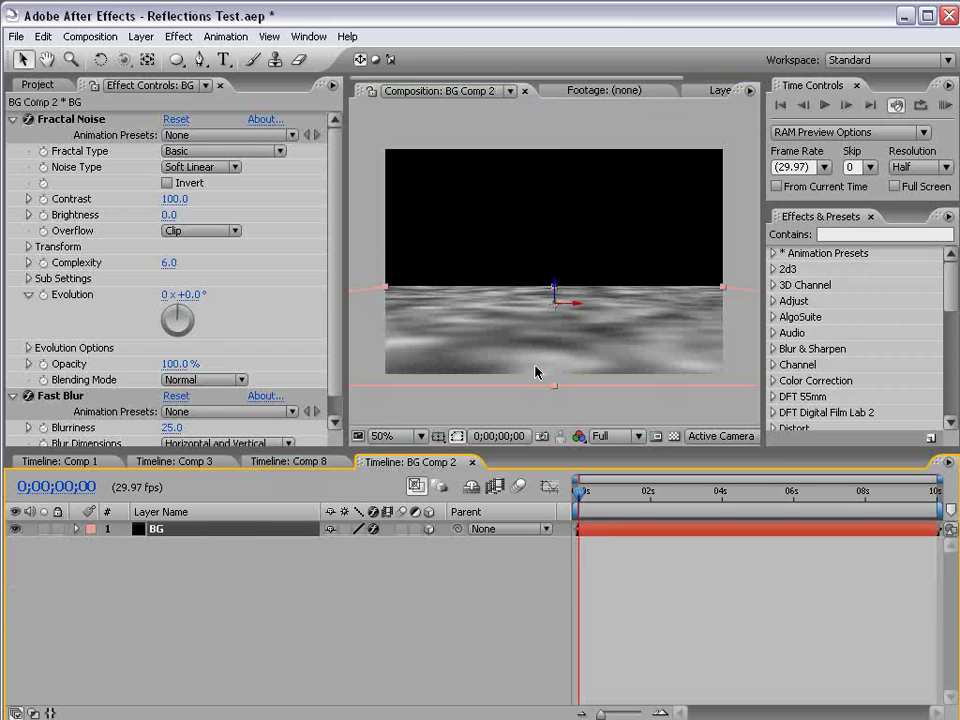
left_click(300, 461)
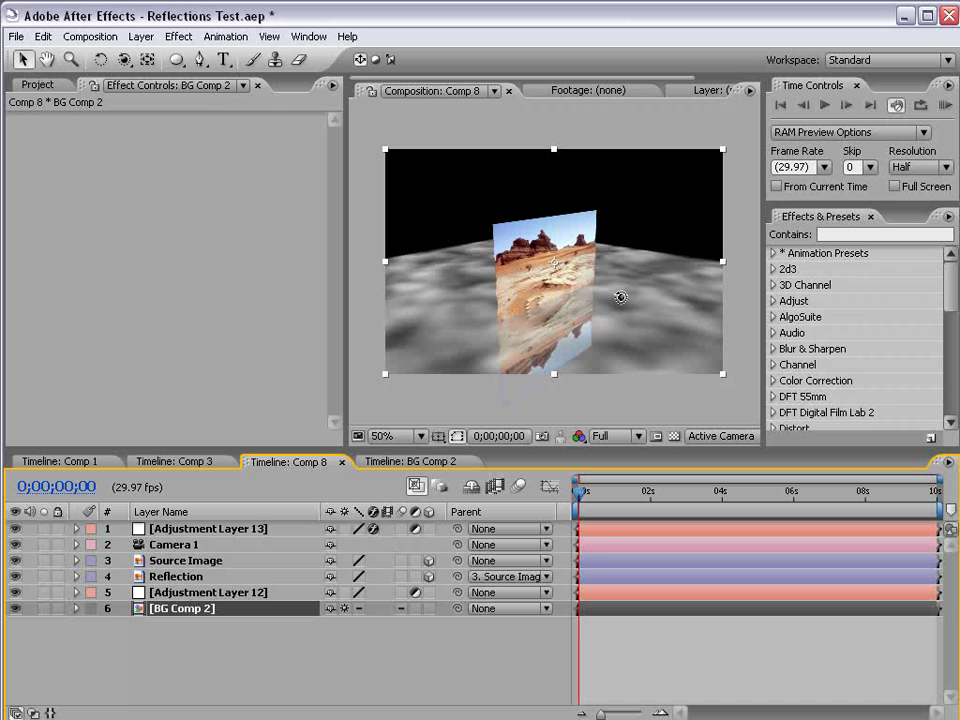
key("c")
left_click_drag(636, 300, 490, 330)
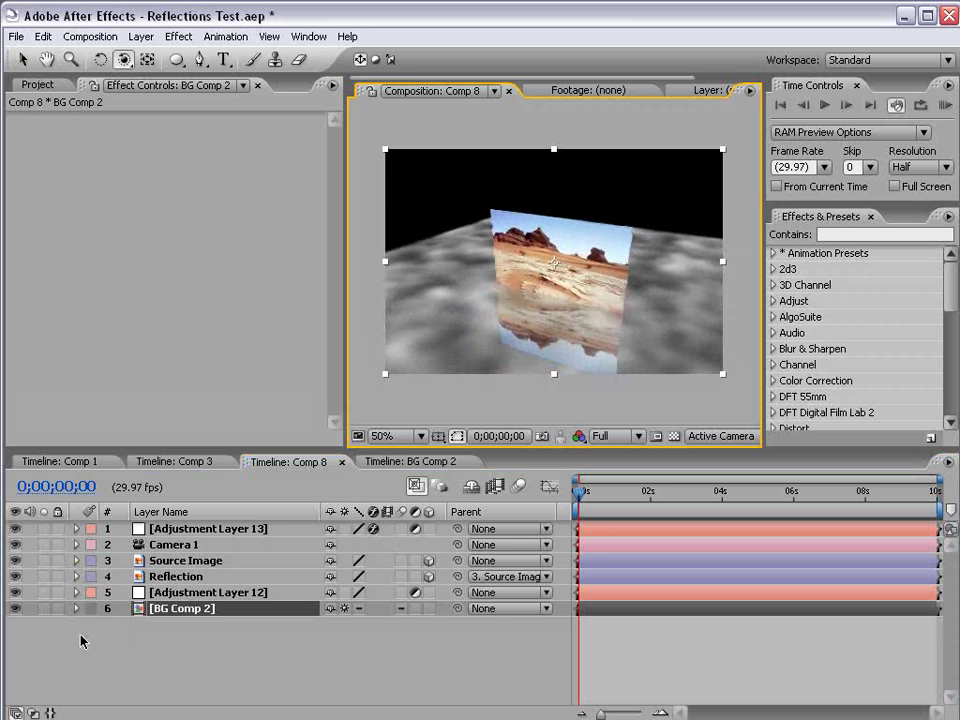
left_click(44, 608)
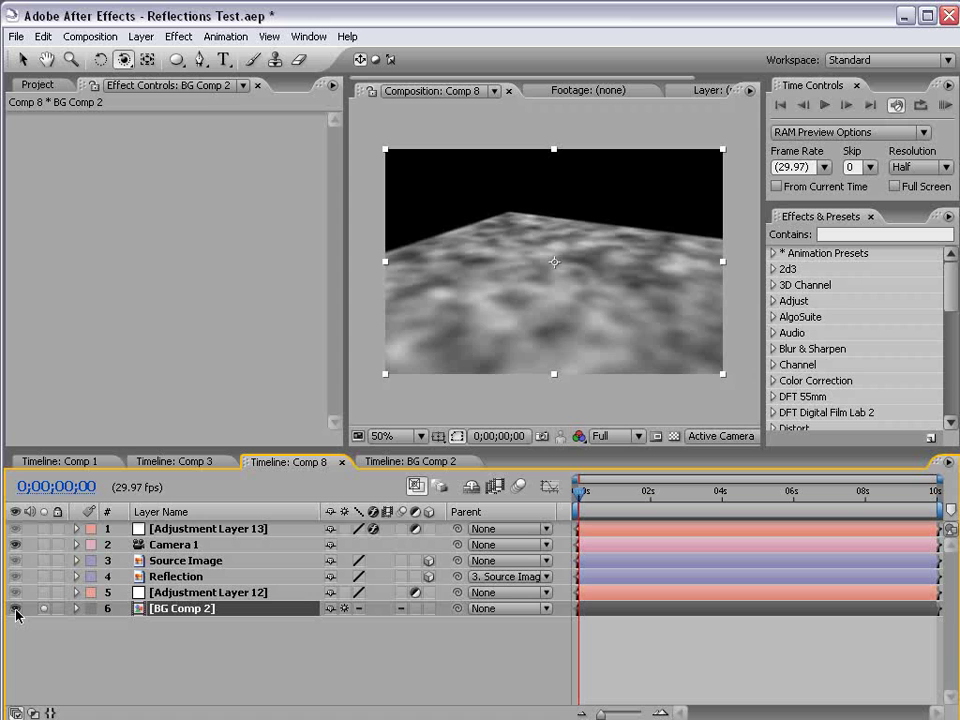
left_click(44, 608)
left_click_drag(476, 317, 444, 281)
Step: Set the Displacement Map Layer to 6. BG Comp 2 with Max Horizontal 31 and Max Vertical 32
left_click(206, 530)
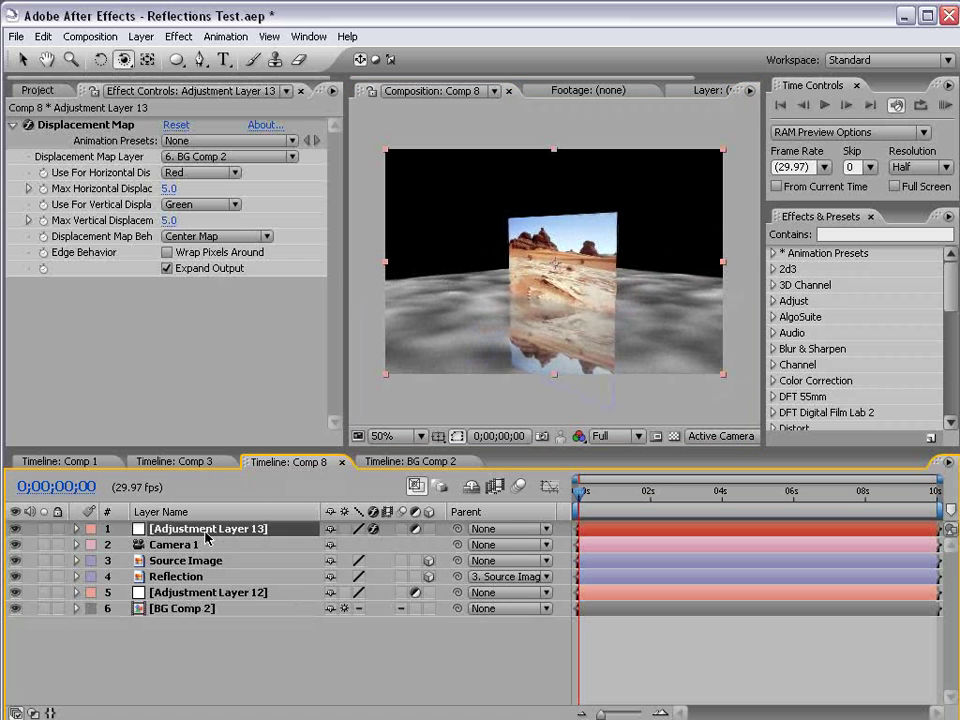
left_click(195, 157)
left_click(231, 157)
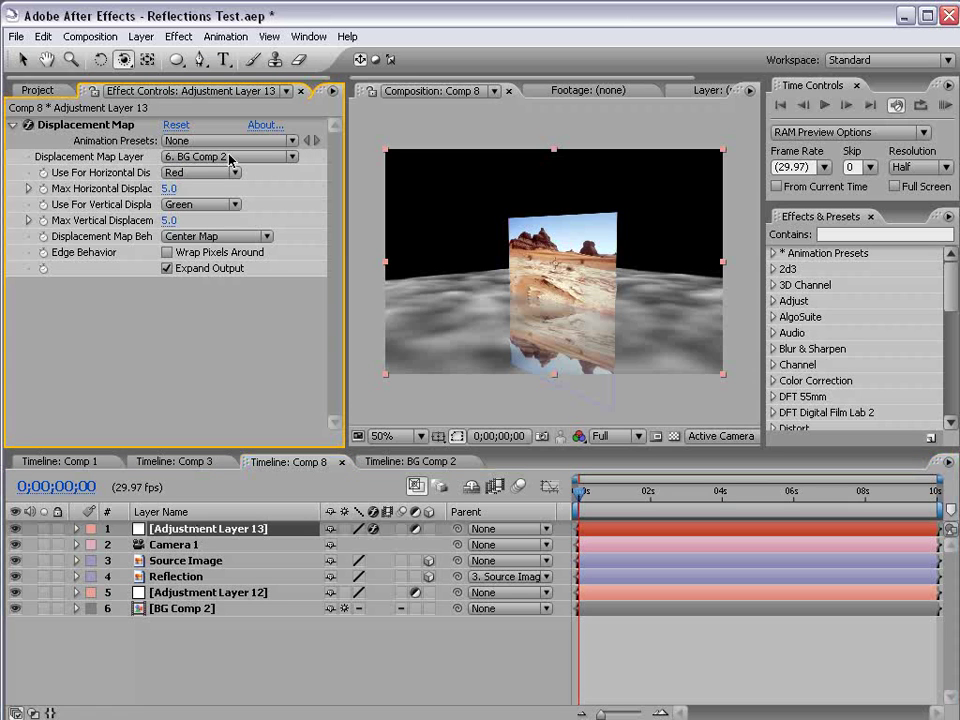
left_click_drag(168, 188, 194, 222)
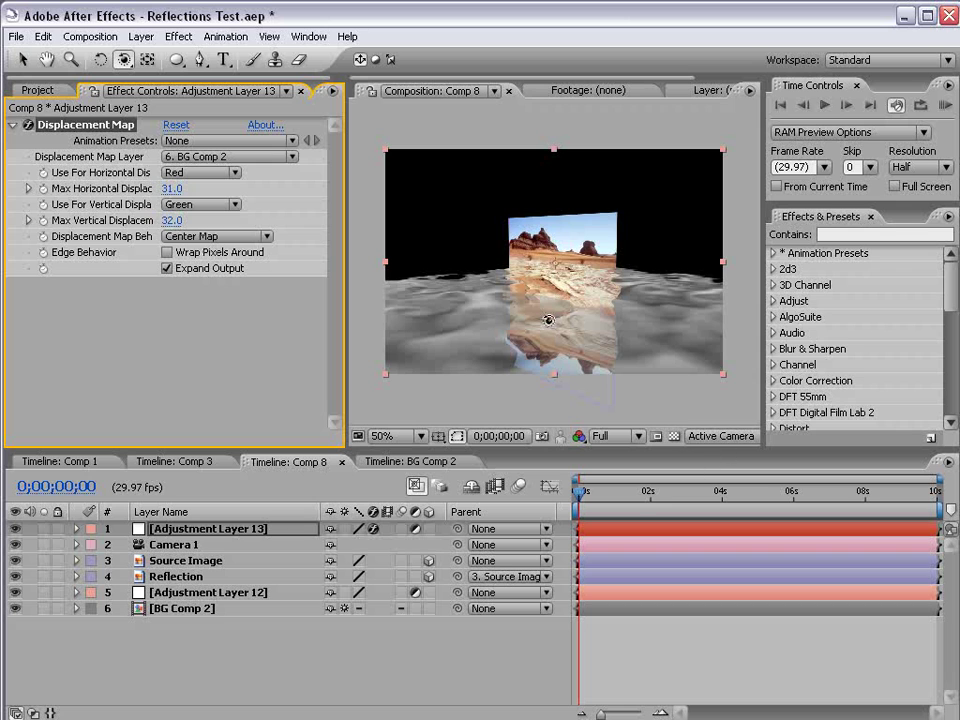
left_click_drag(514, 317, 520, 240)
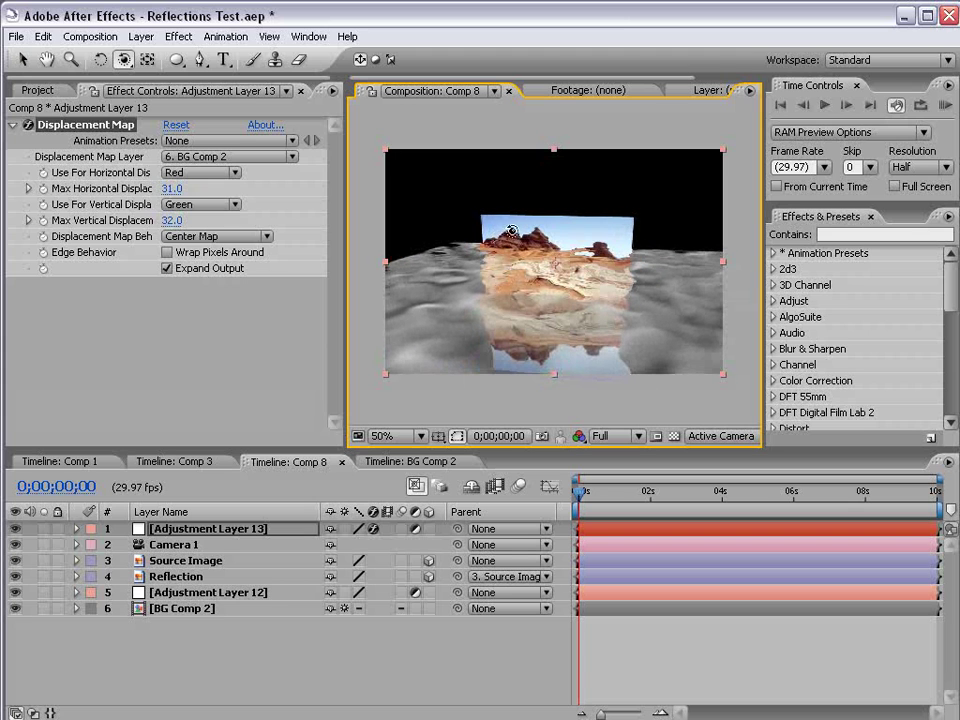
left_click(172, 561)
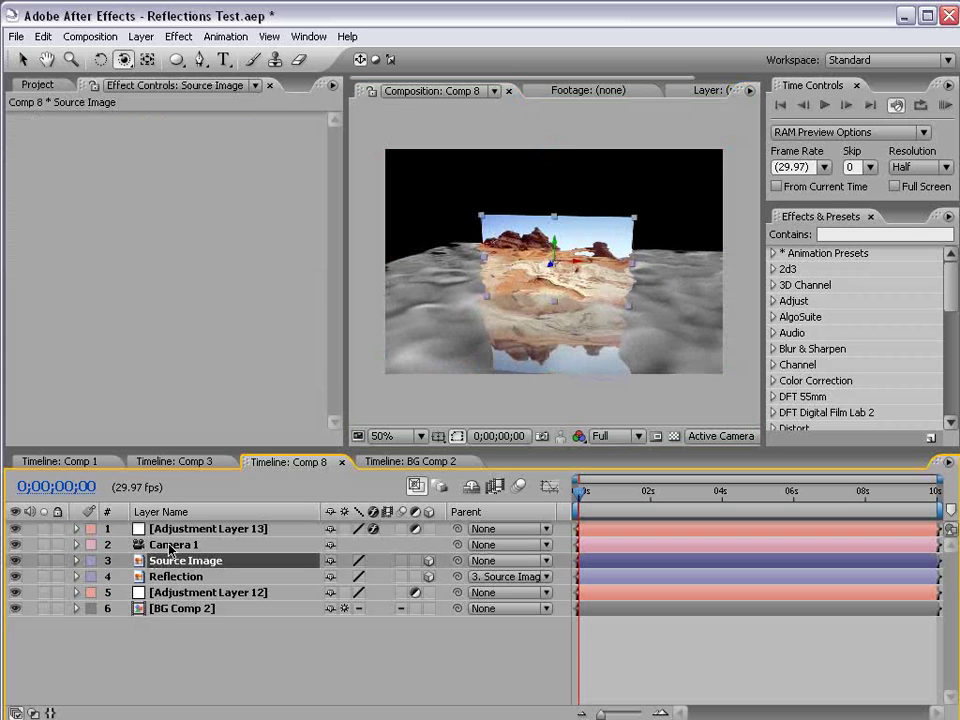
Step: Move Adjustment Layer 13 between Source Image and Reflection, then deselect all layers
left_click_drag(180, 528, 188, 572)
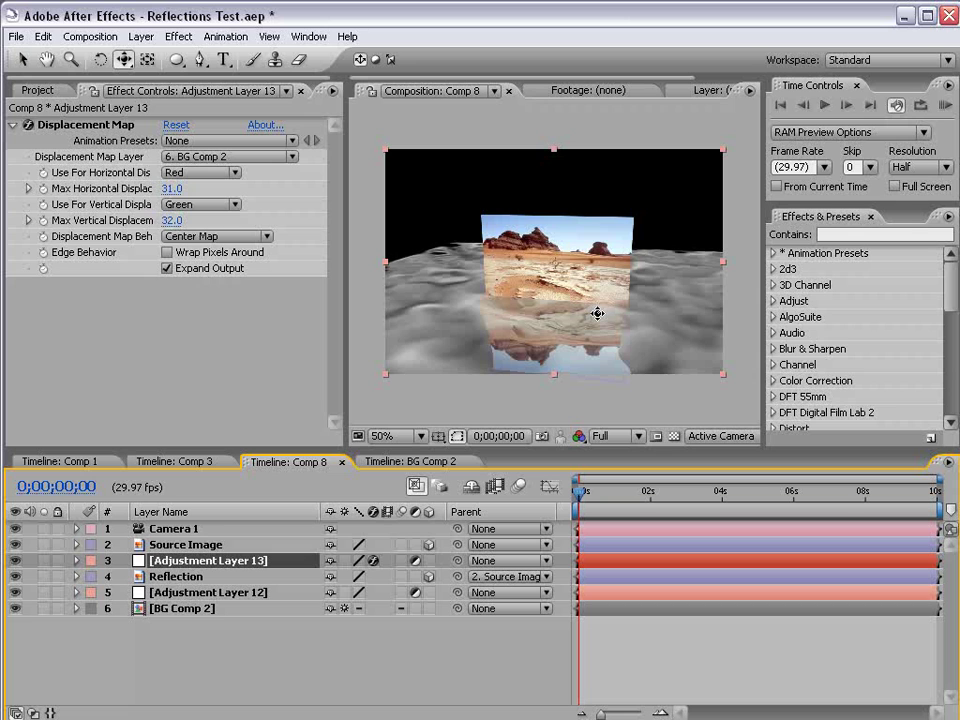
left_click_drag(638, 337, 713, 318)
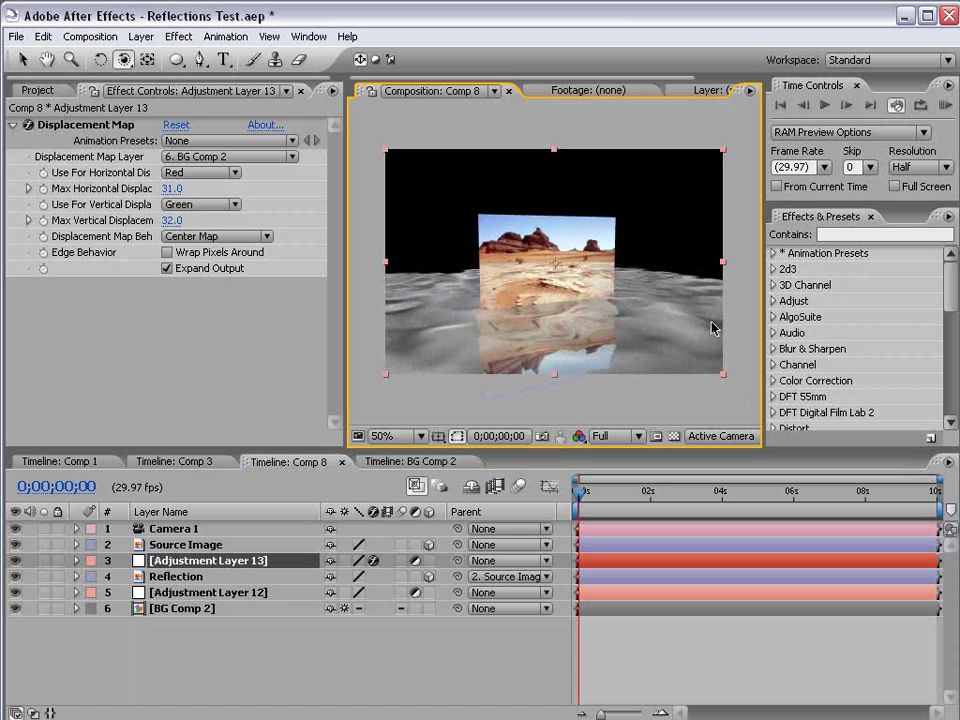
left_click(650, 647)
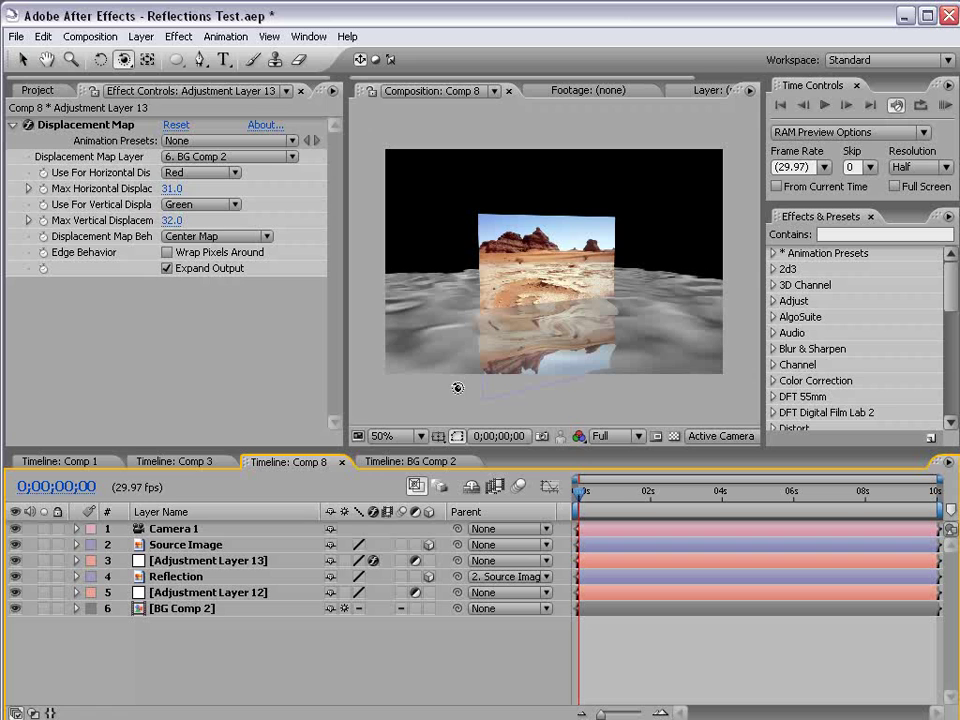
Step: Add Light 1 with a light-blue colour (hue 202)
left_click(141, 36)
mouse_move(151, 57)
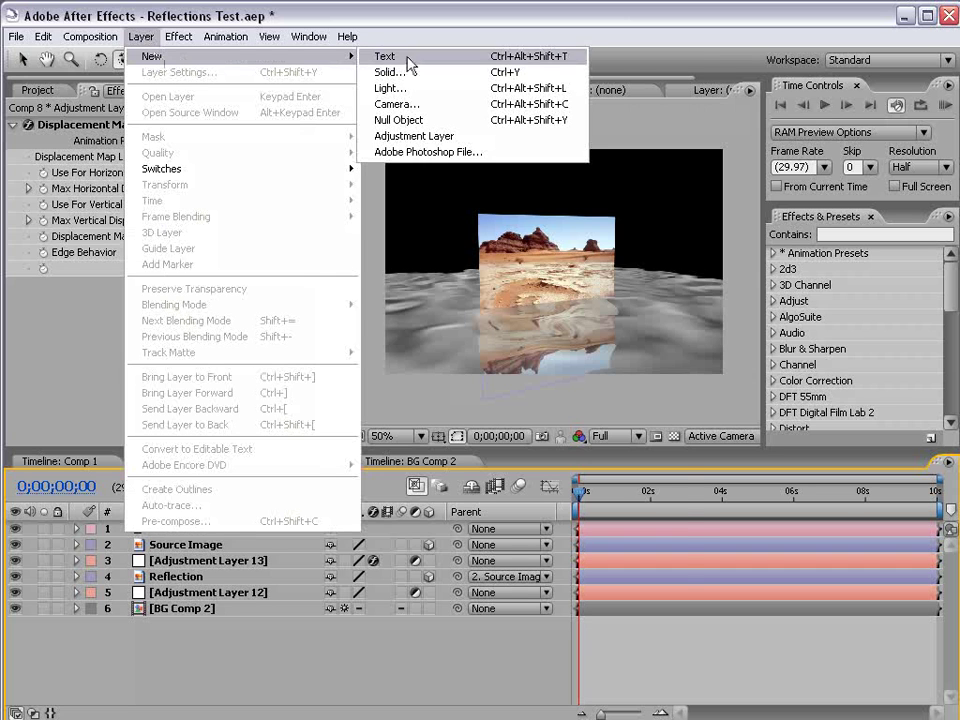
left_click(395, 89)
left_click(525, 409)
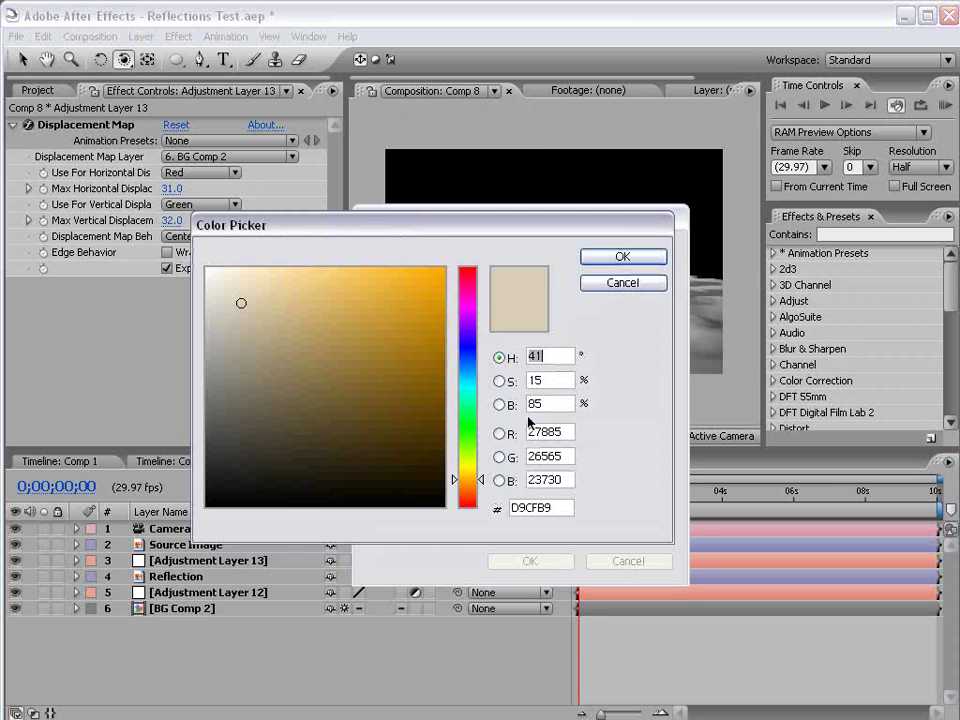
left_click(468, 372)
left_click(346, 284)
left_click(351, 267)
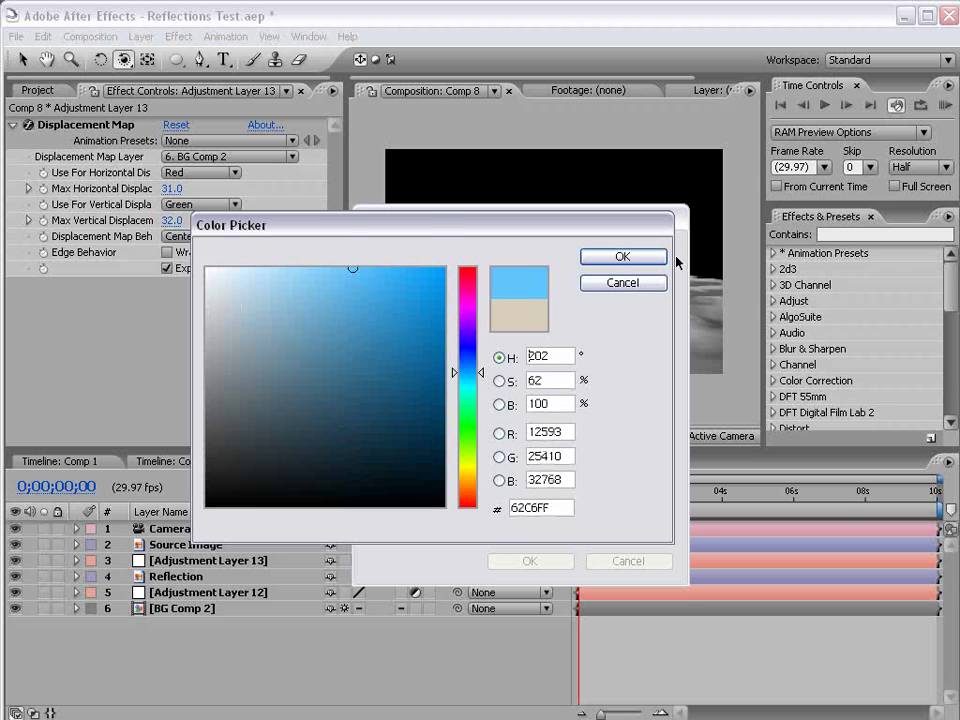
left_click(622, 256)
left_click(555, 562)
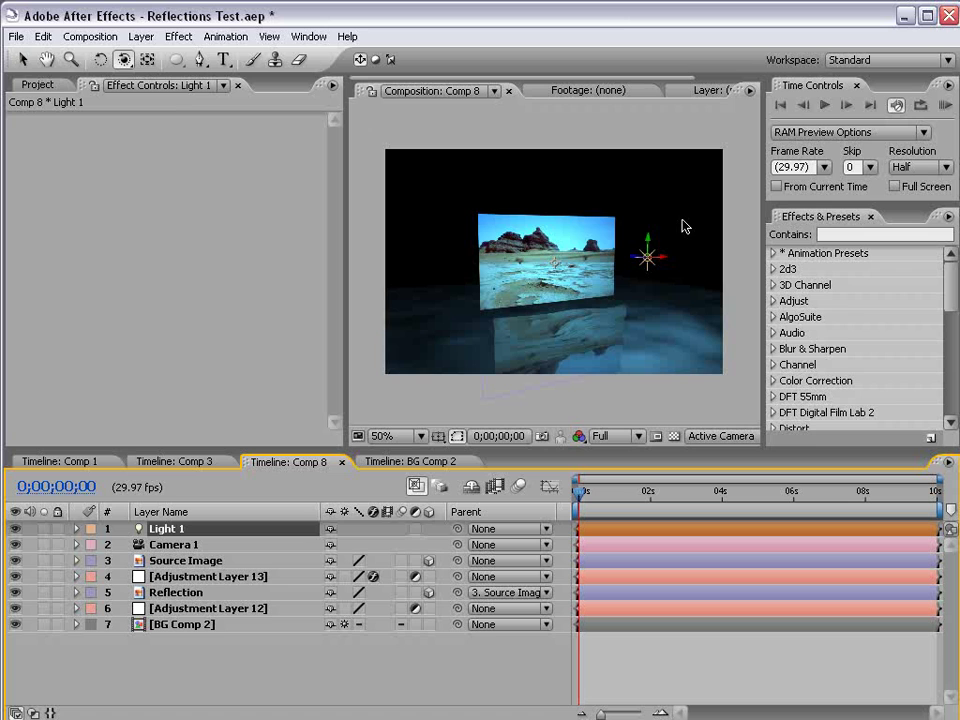
Step: Raise Light 1 above the upper right of the desert image
key("v")
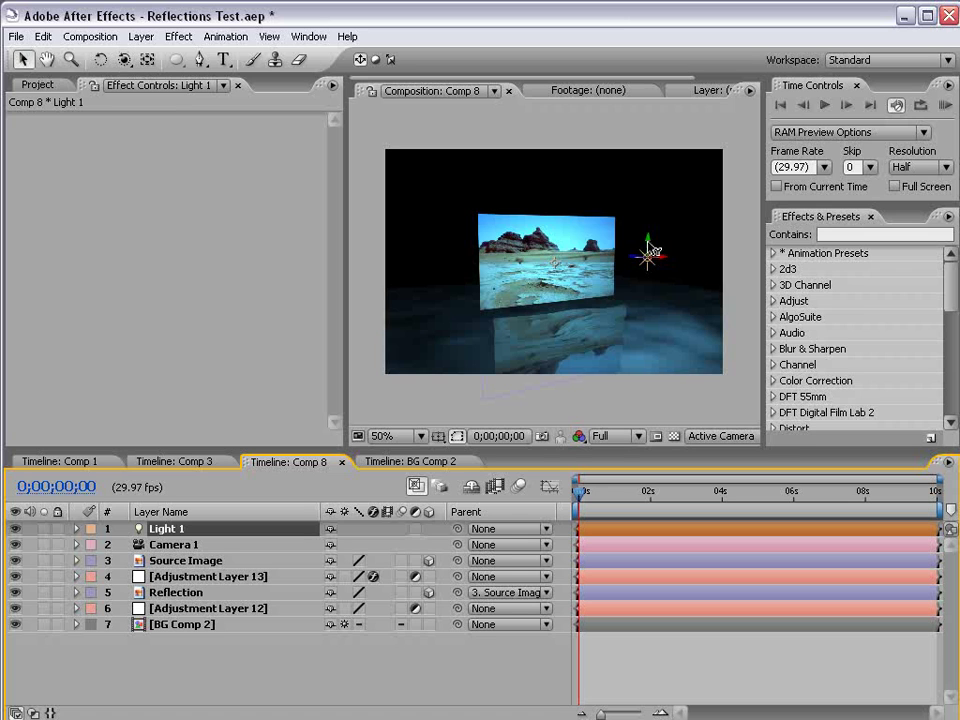
left_click_drag(651, 248, 617, 192)
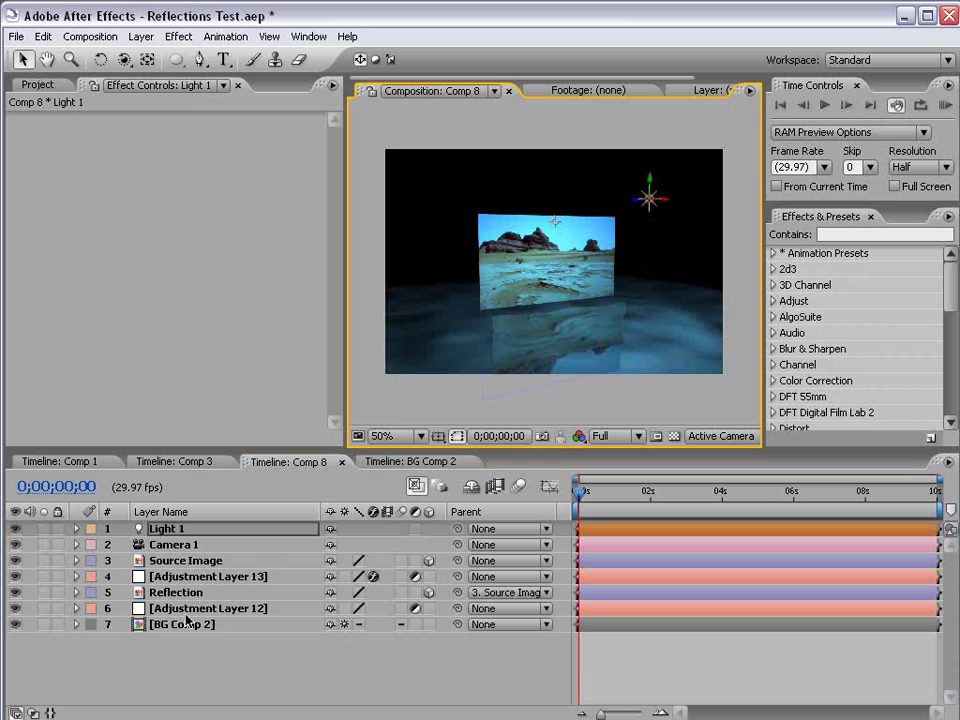
left_click(182, 625)
key("KP_4")
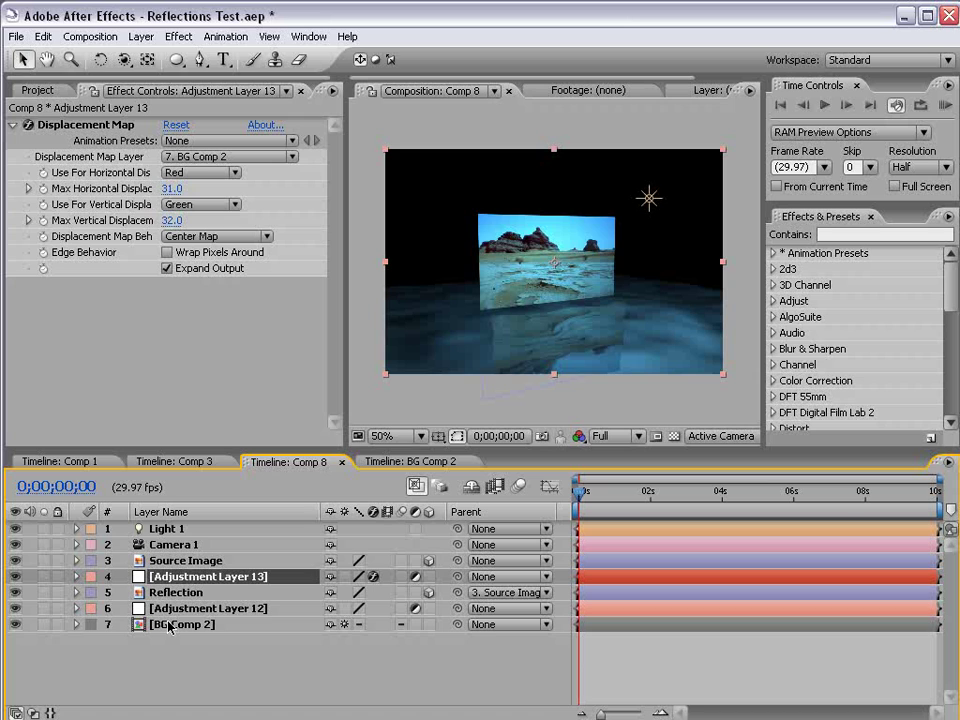
left_click(648, 198)
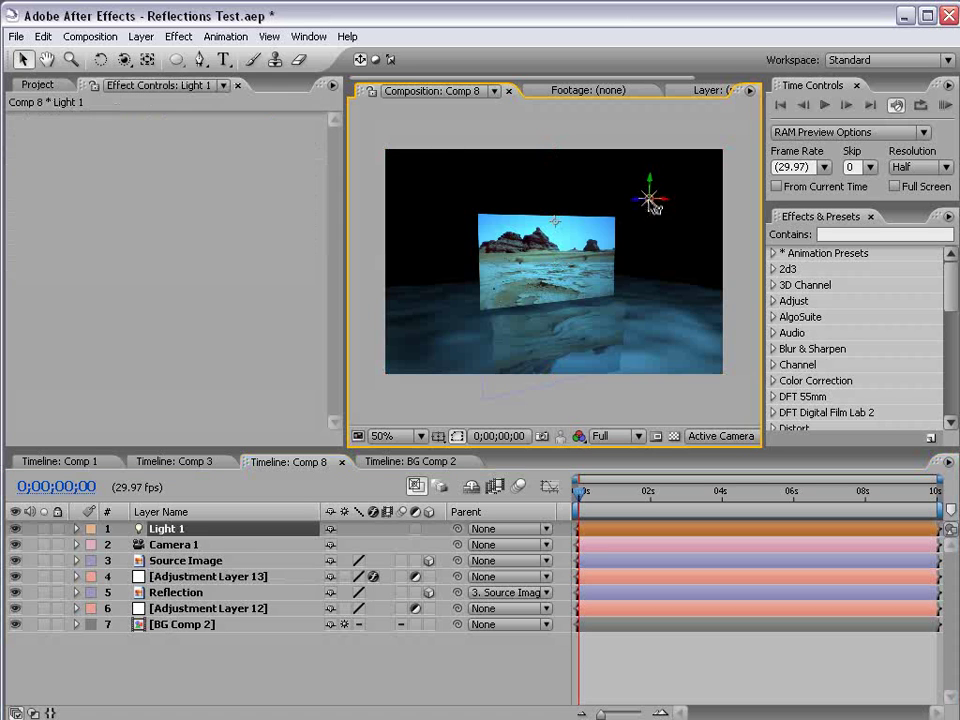
left_click_drag(648, 182, 651, 155)
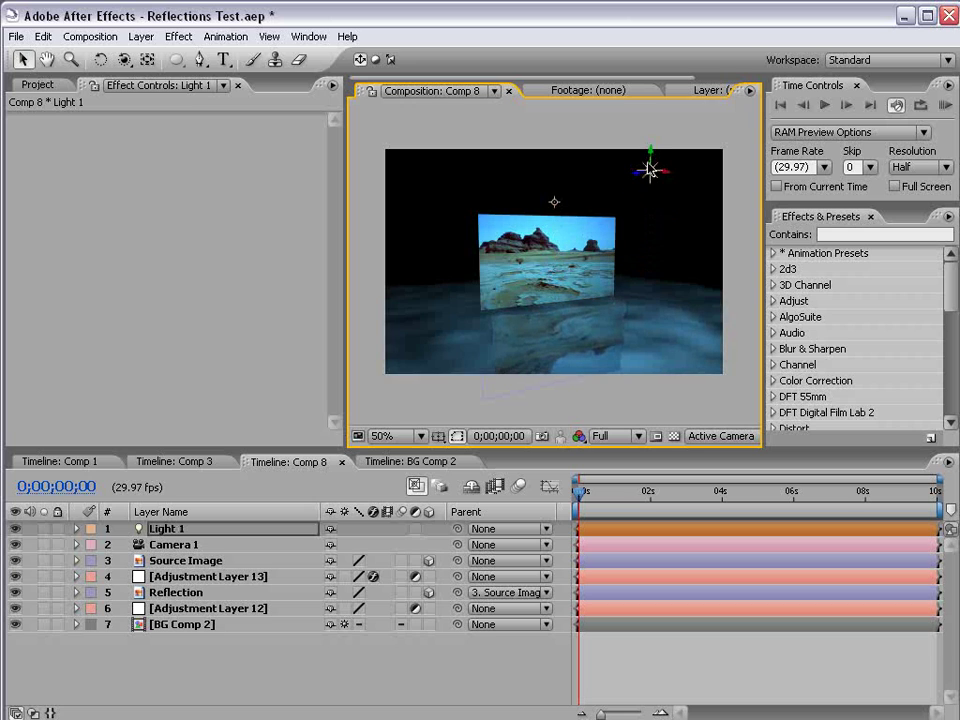
Step: Inside BG Comp 2, set the BG layer's Material Options > Accepts Lights to Off
left_click(150, 632)
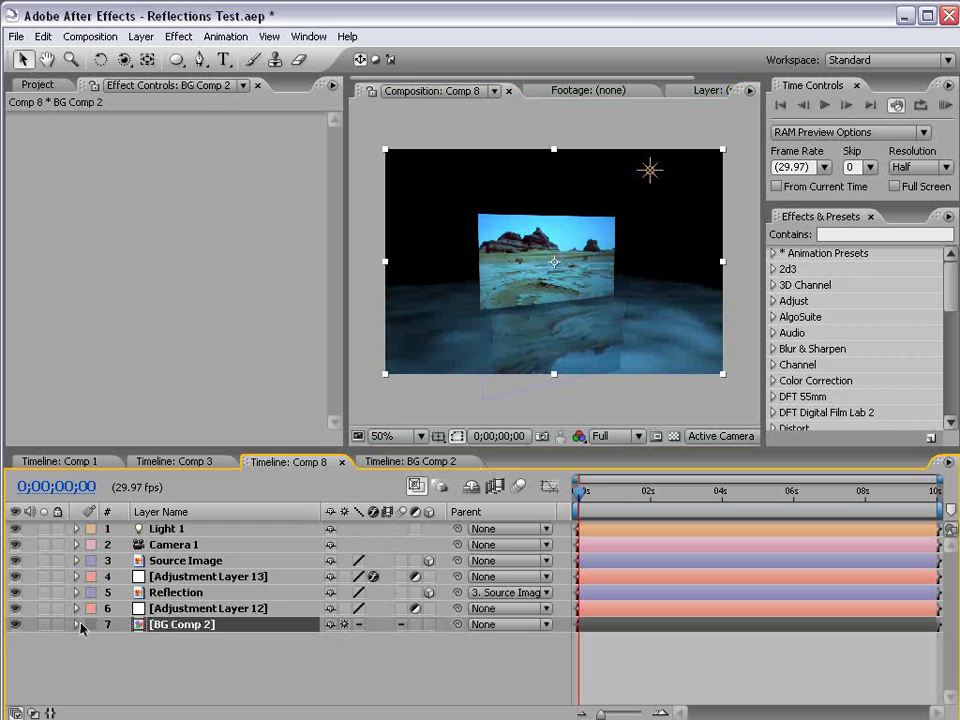
left_click(77, 624)
left_click(77, 624)
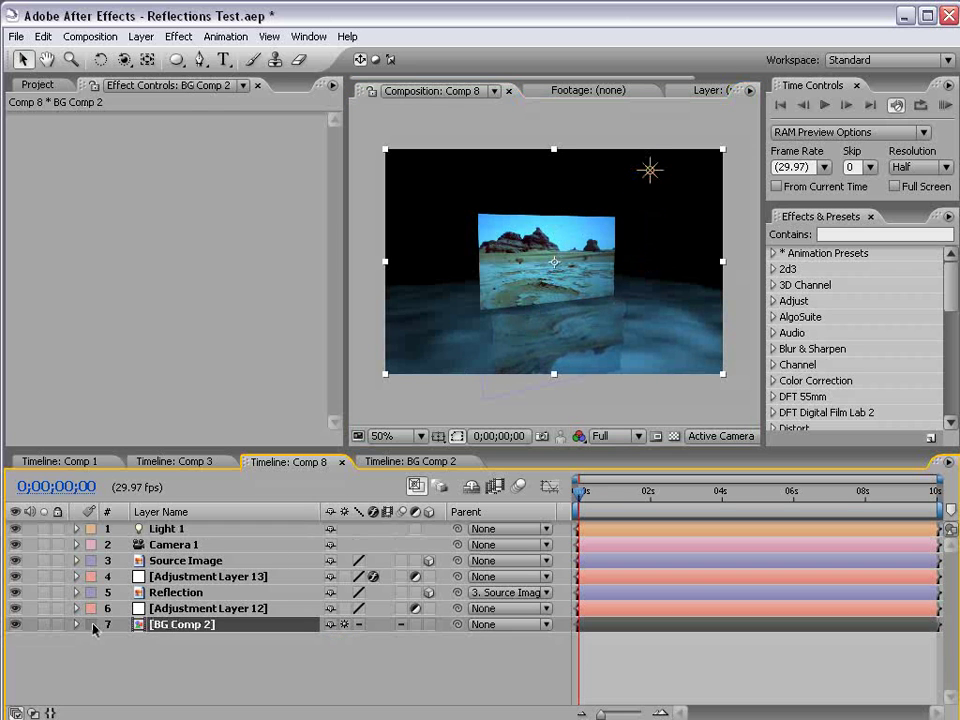
double_click(176, 626)
left_click(75, 534)
key("a")
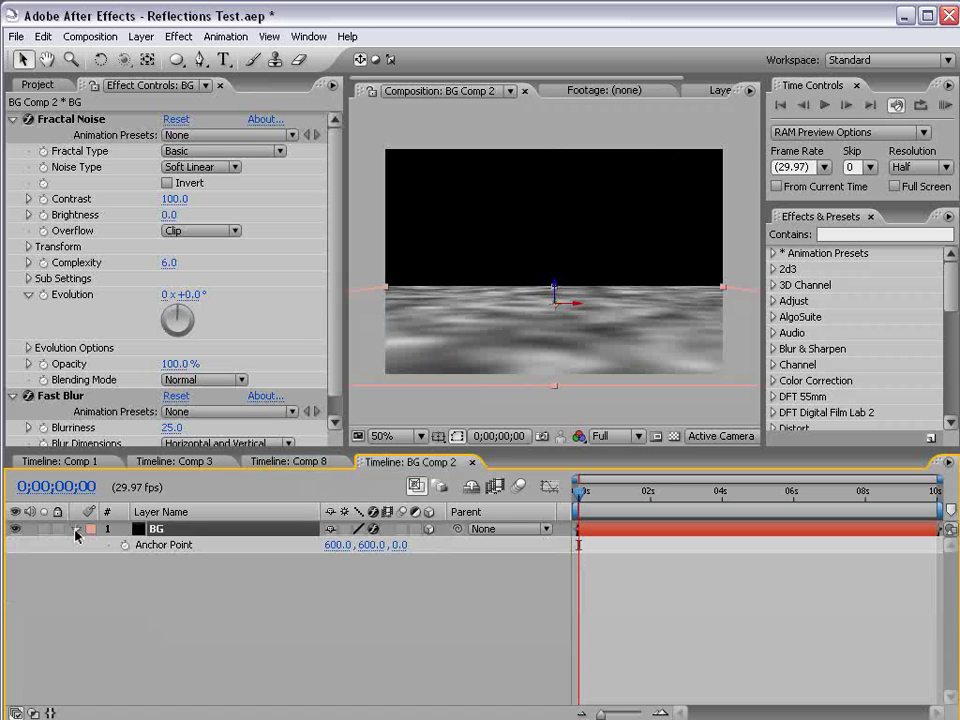
left_click(75, 529)
left_click(75, 529)
left_click(92, 560)
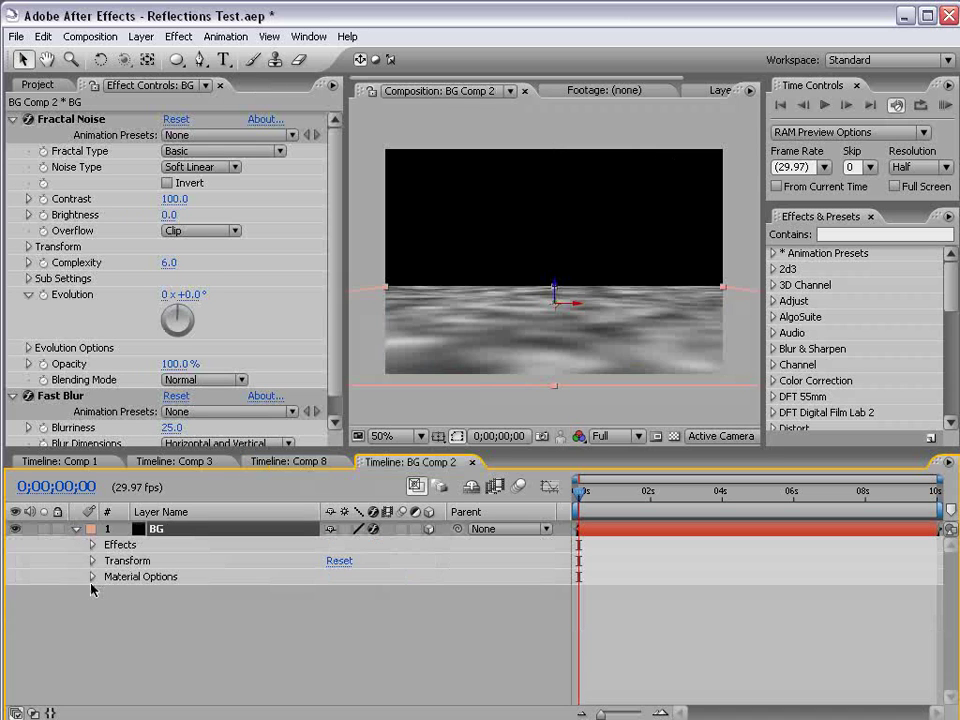
left_click(92, 577)
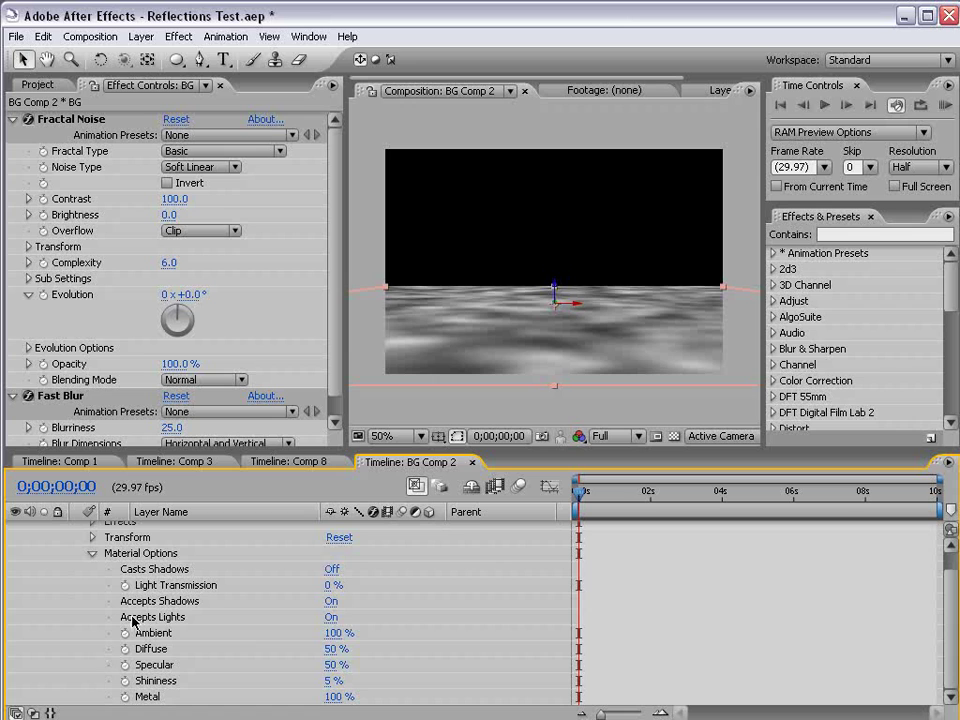
left_click(331, 617)
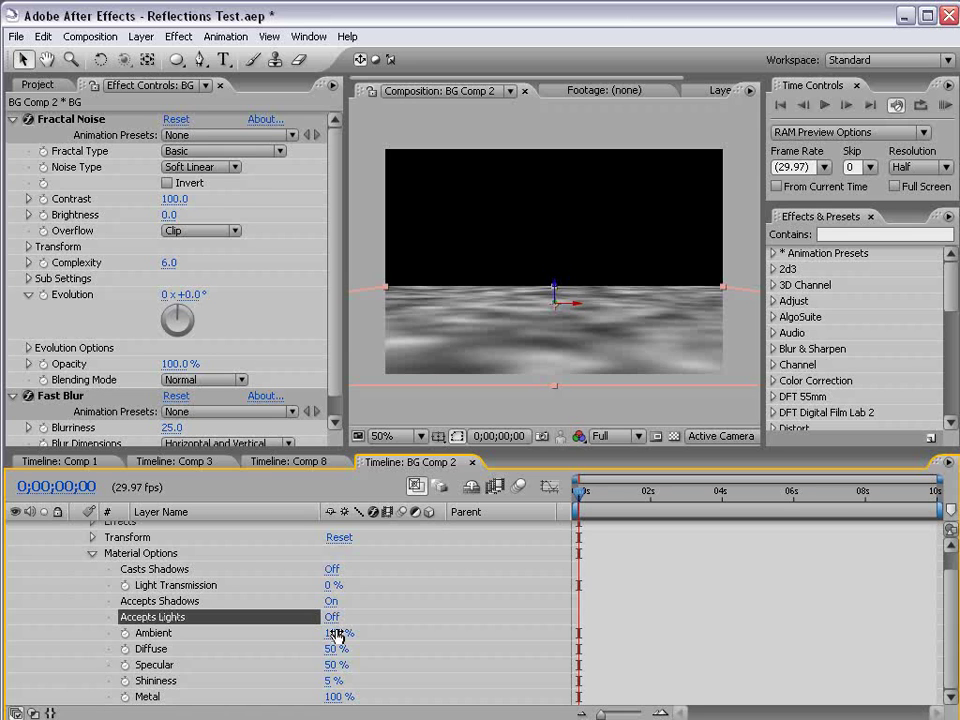
Step: Return to Comp 8 and orbit the camera to check the unlit ground
left_click(310, 463)
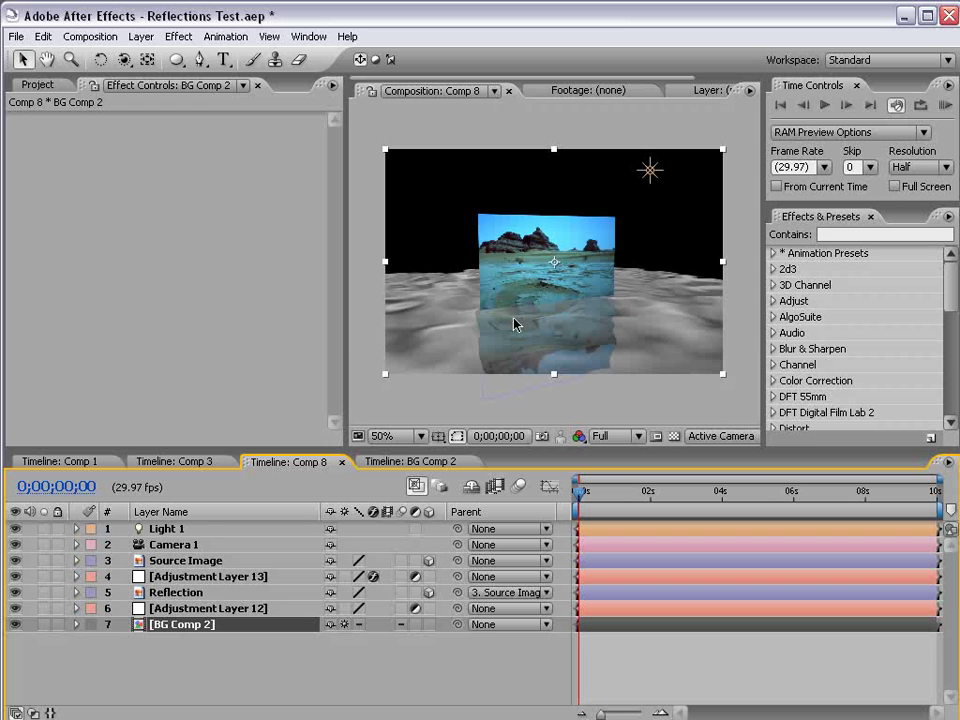
key("c")
left_click_drag(604, 288, 578, 261)
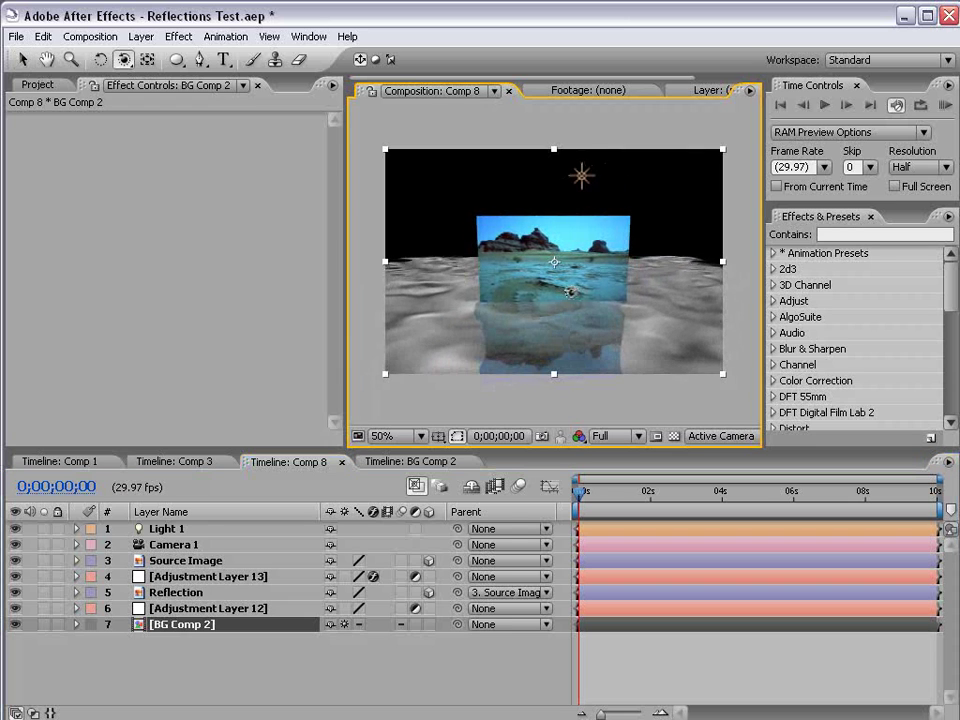
key("v")
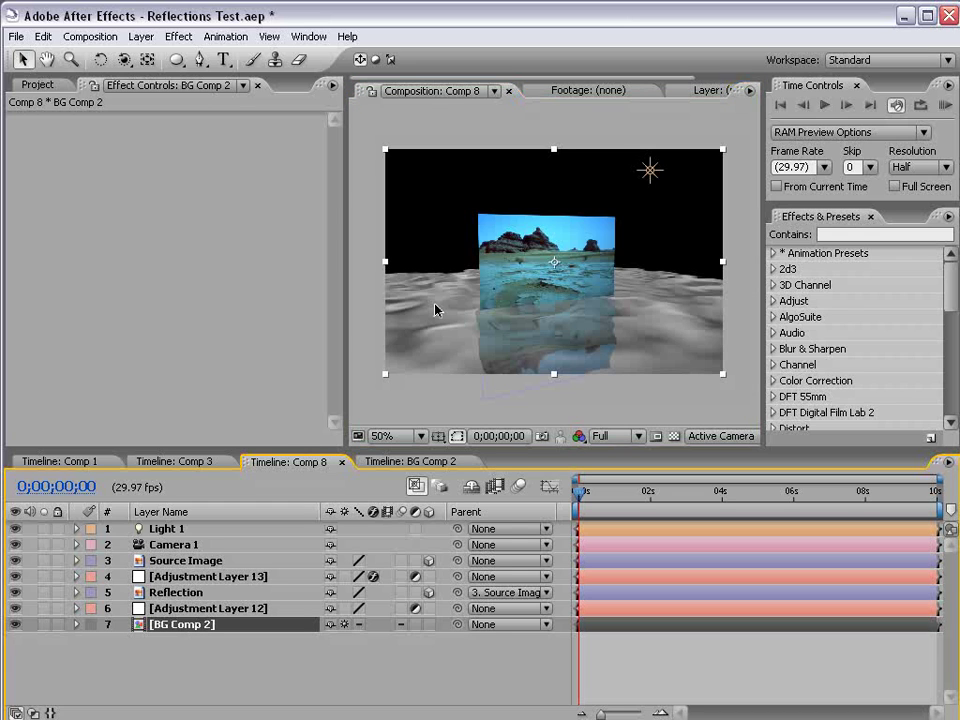
key("c")
left_click_drag(444, 298, 452, 343)
Step: Hide the BG Comp 2 layer, then visit BG Comp 2 to fetch its BG layer
key("v")
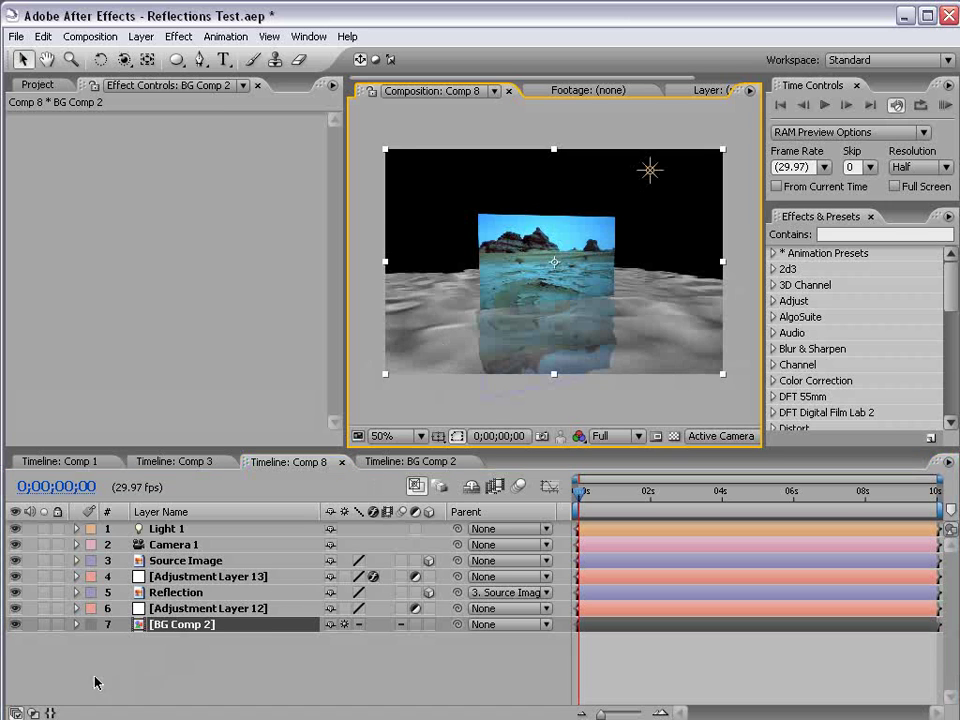
left_click(15, 624)
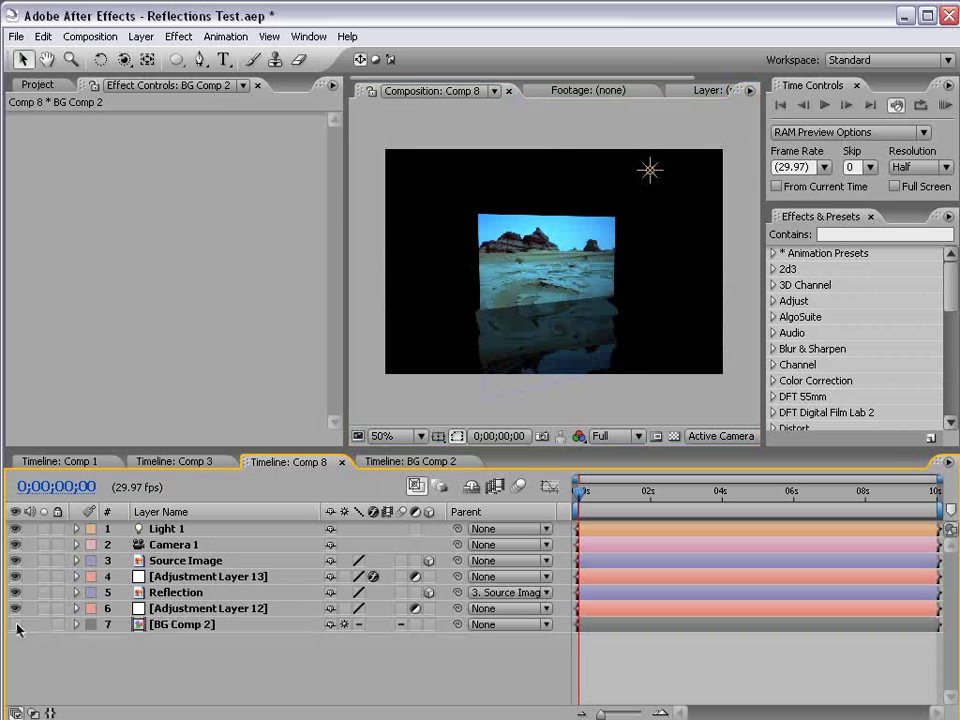
left_click(408, 461)
scroll(236, 612, "up", 1)
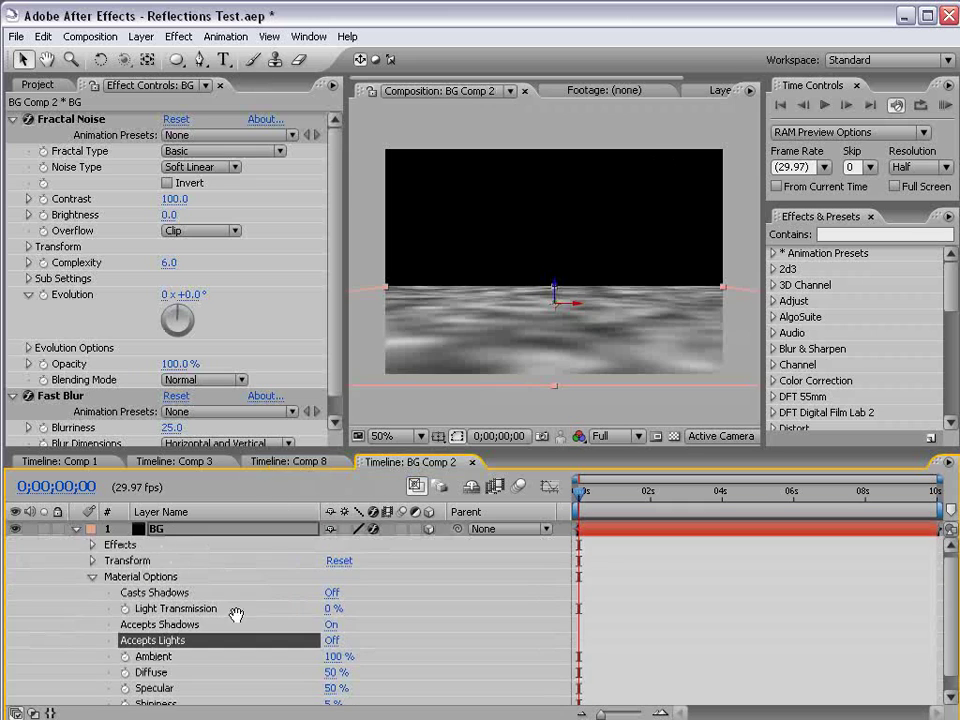
left_click(74, 529)
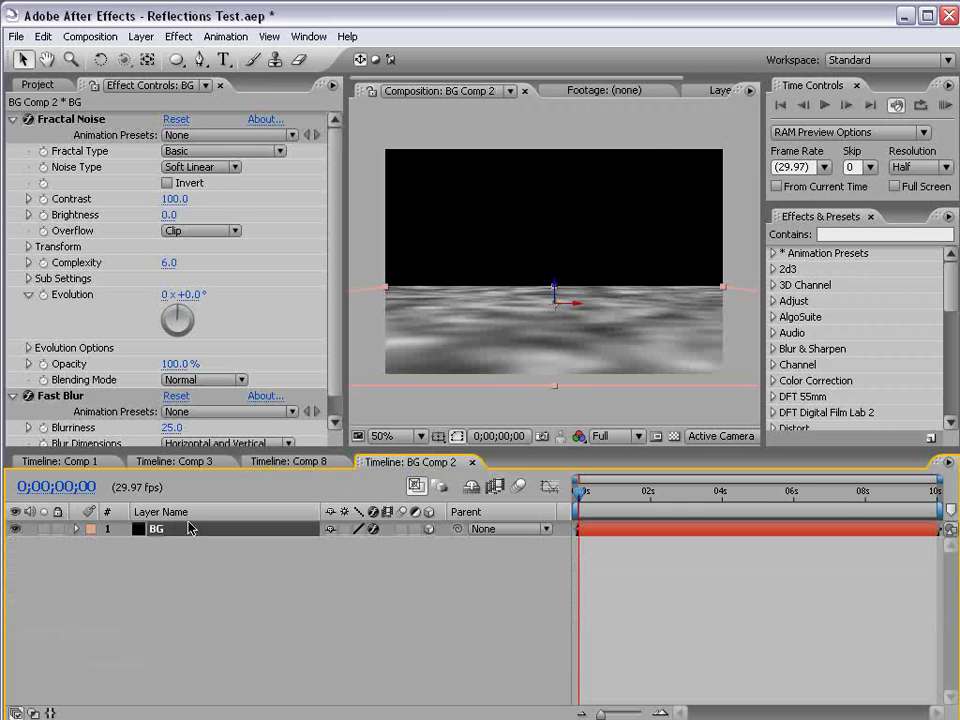
left_click(290, 462)
Step: Paste the BG layer at the bottom of Comp 8 and set its Accepts Lights to On
key("ctrl+v")
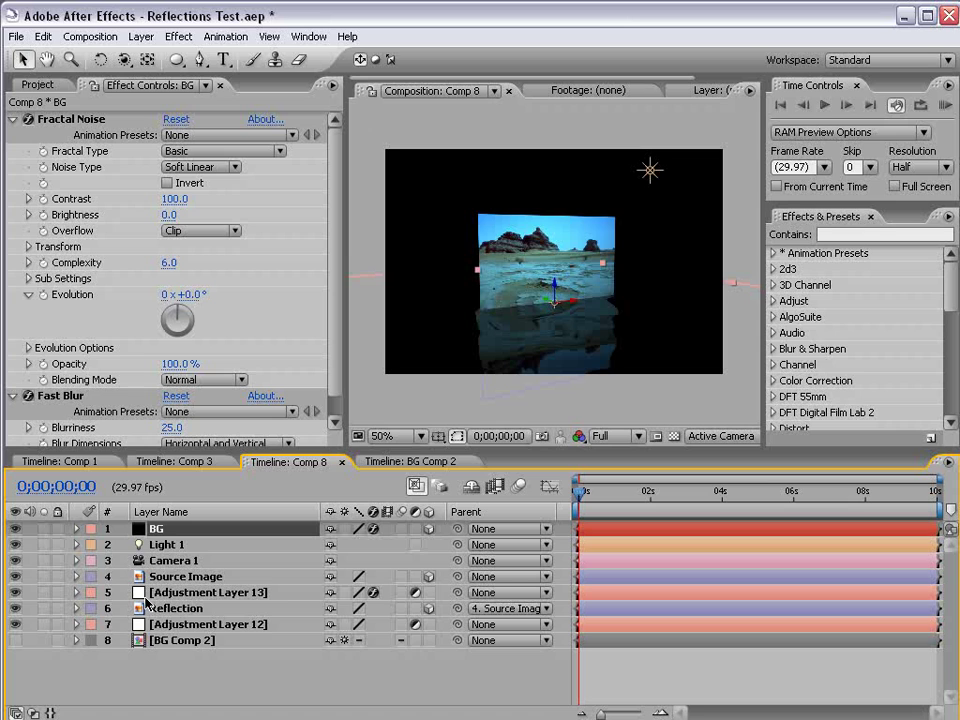
left_click_drag(162, 536, 165, 646)
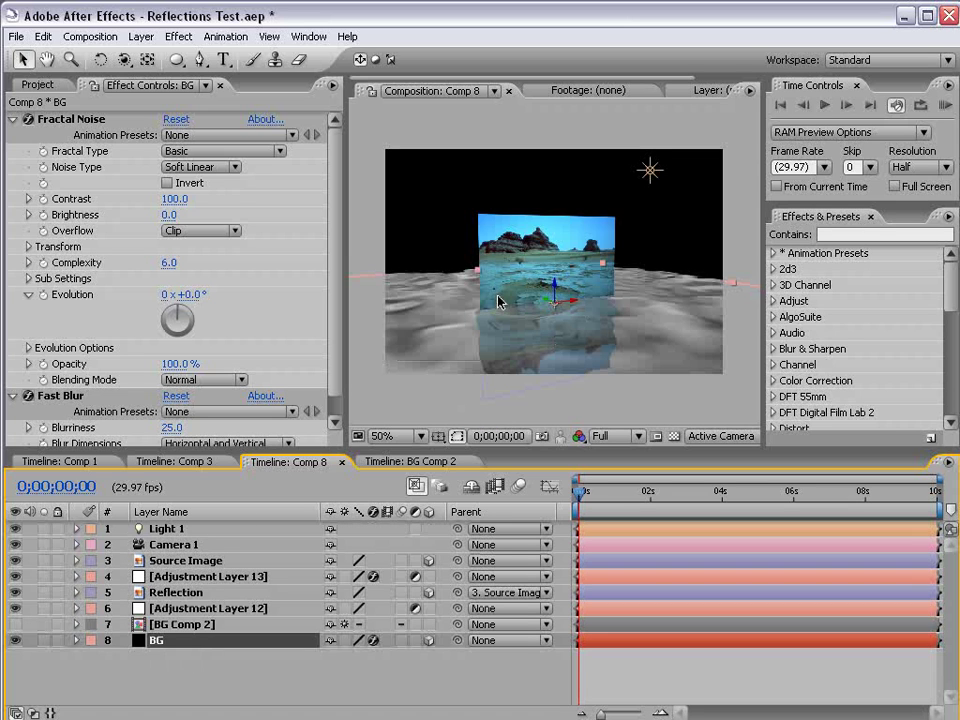
left_click(146, 625)
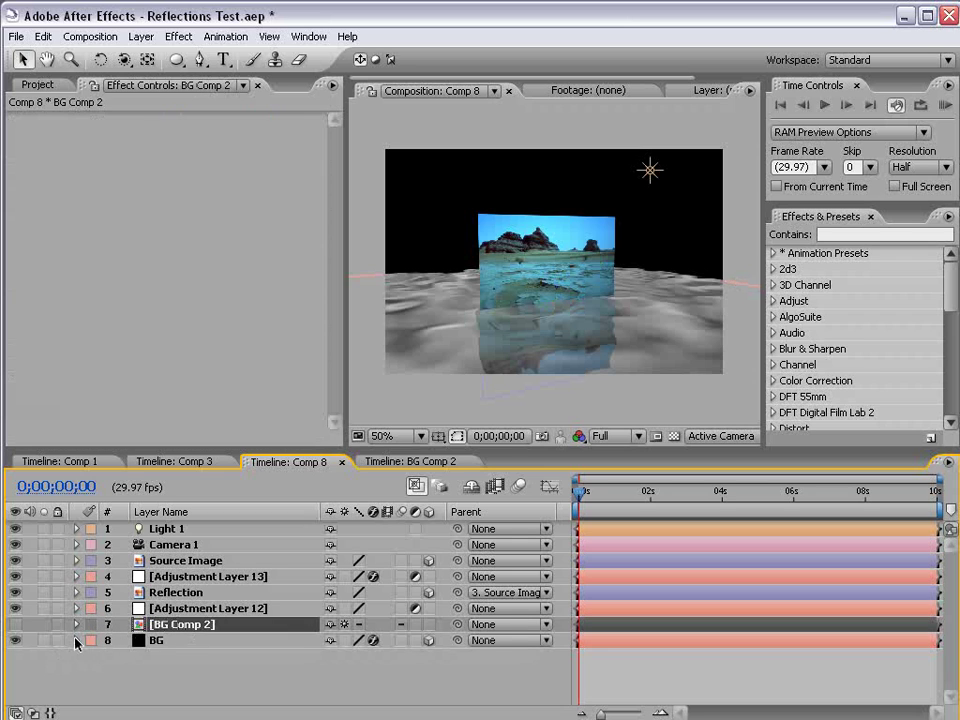
left_click(77, 641)
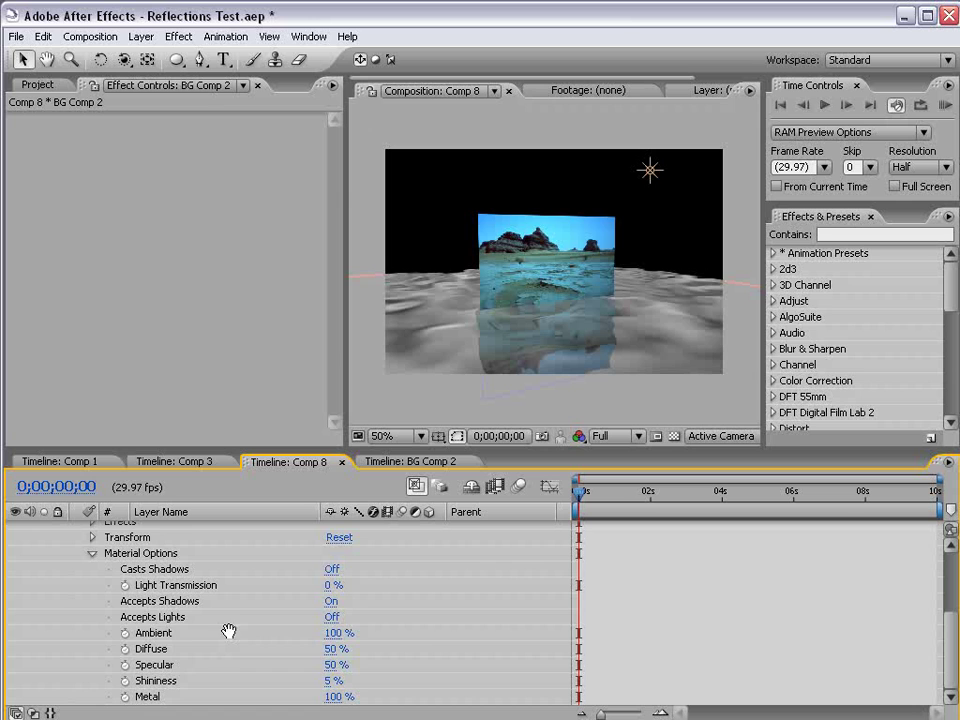
left_click(330, 620)
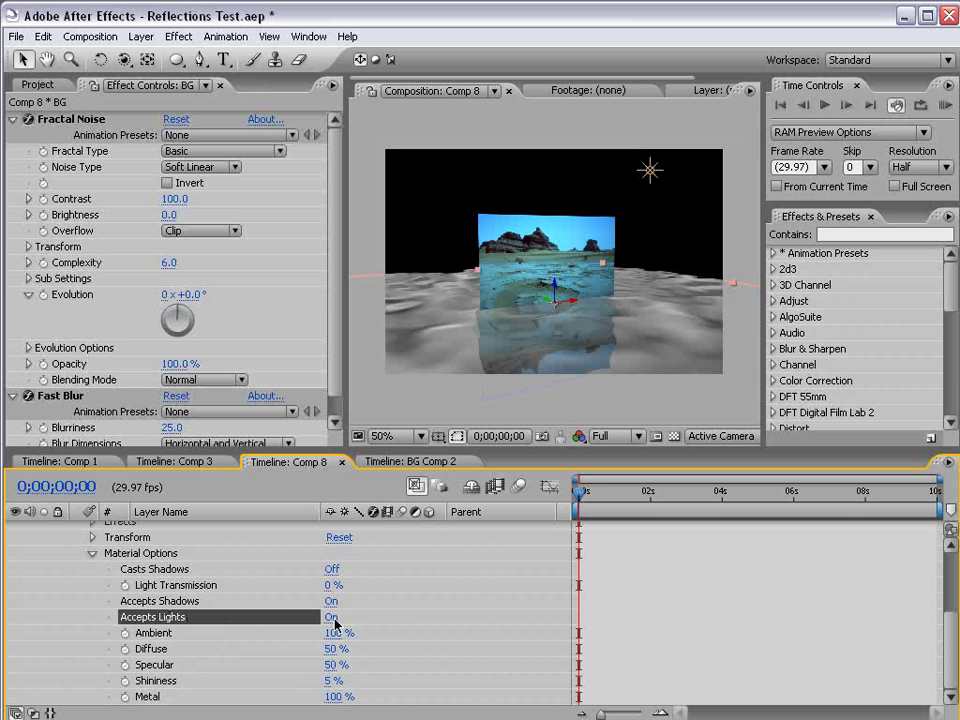
scroll(128, 600, "up", 3)
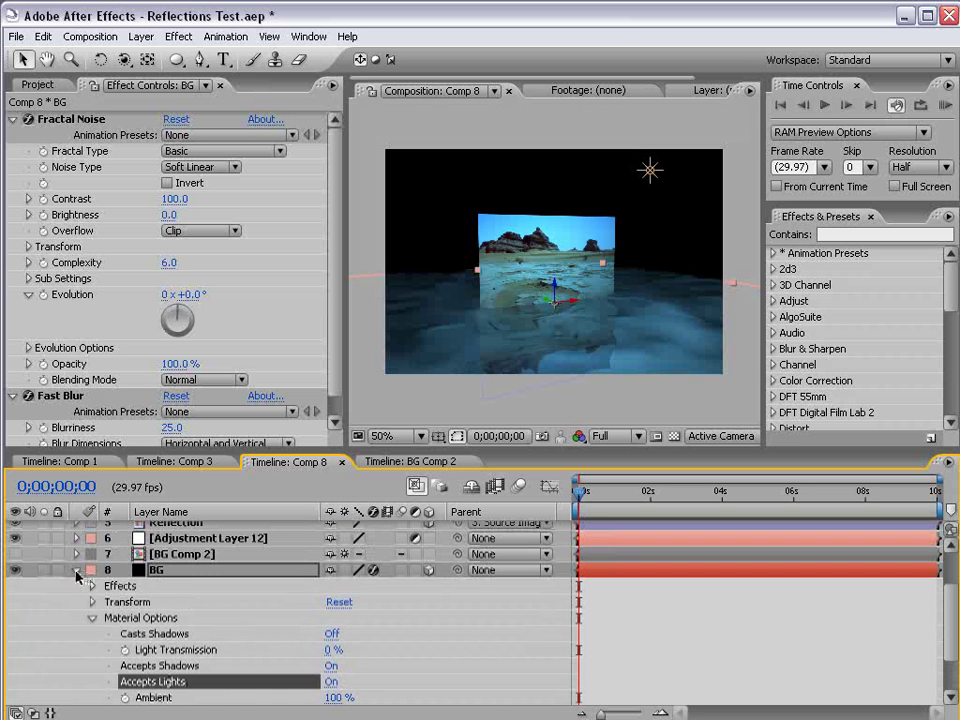
left_click(76, 570)
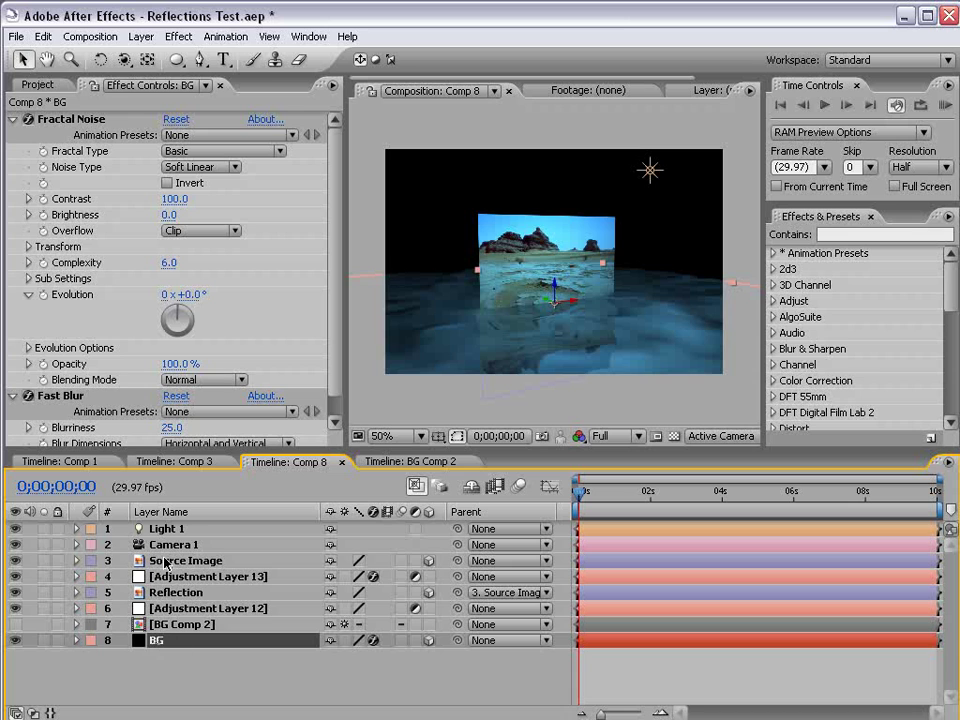
Step: Rename Adjustment Layer 13 to 'Displace' and scrub time to preview the rippled floor
left_click(165, 562)
key("ctrl+Down")
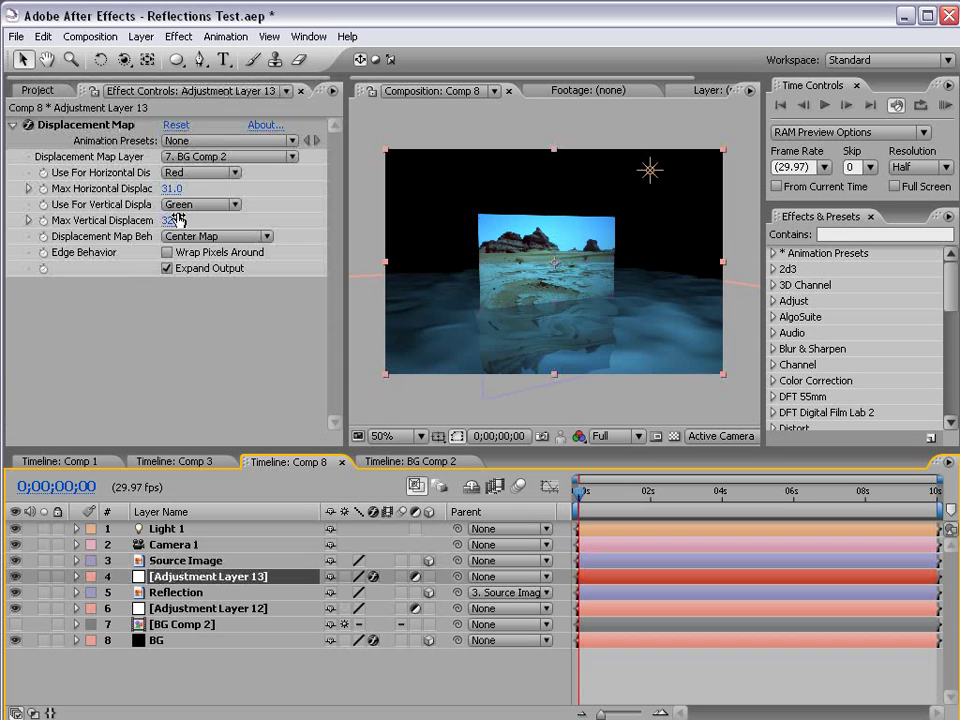
left_click(168, 624)
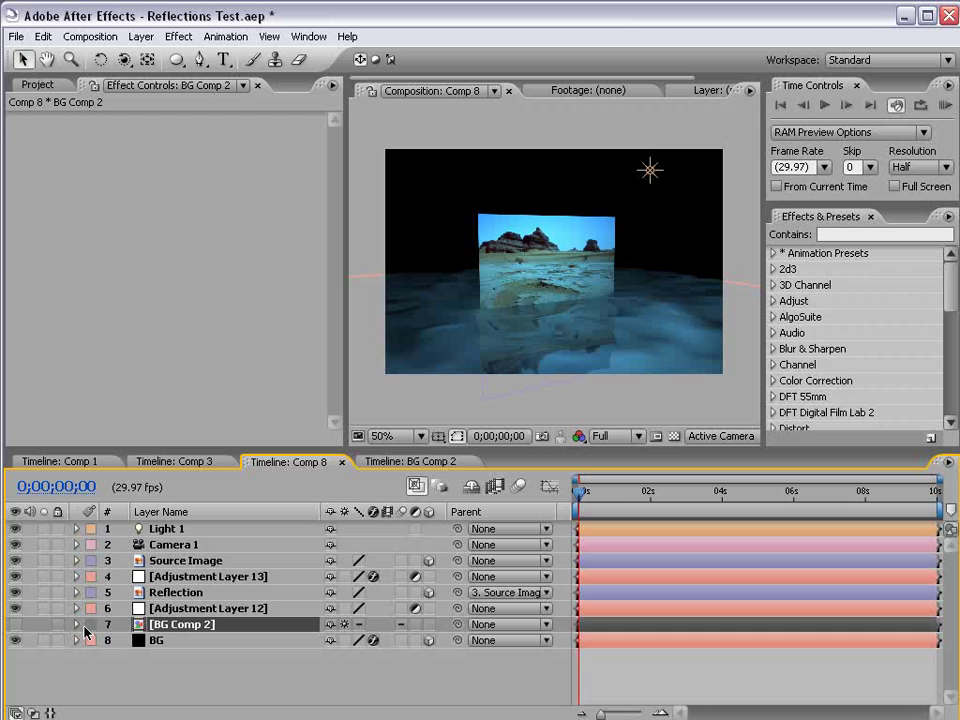
left_click(146, 578)
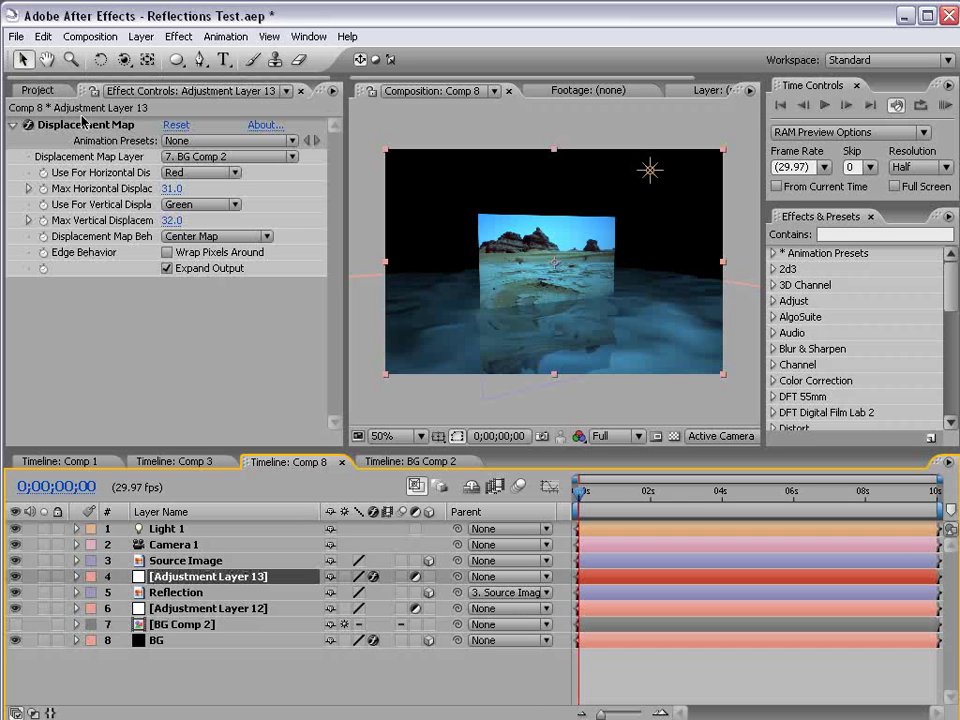
key("Return")
type("Displace")
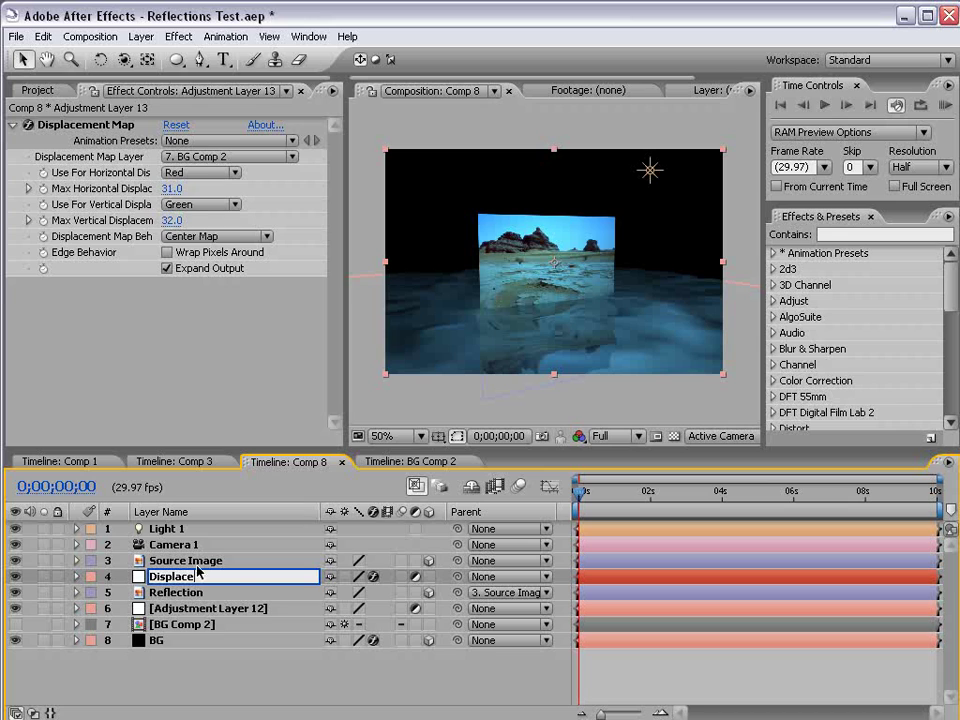
key("Return")
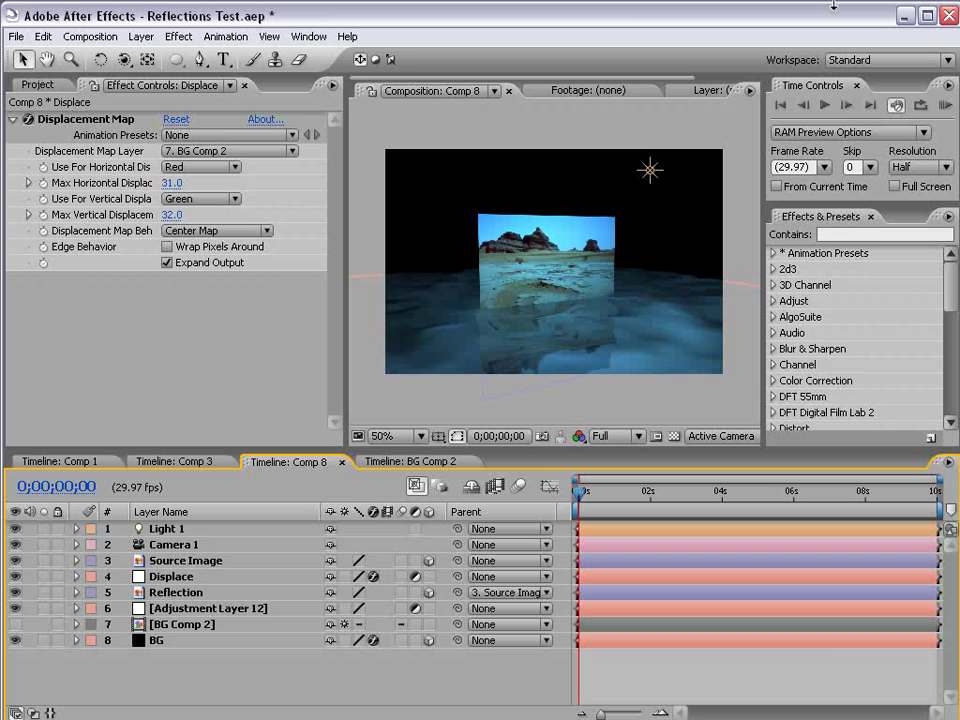
mouse_move(590, 518)
left_mouse_down()
mouse_move(636, 497)
mouse_move(580, 500)
left_mouse_up()
Step: Lower the fractal-noise BG floor's opacity to 67%
left_click(135, 622)
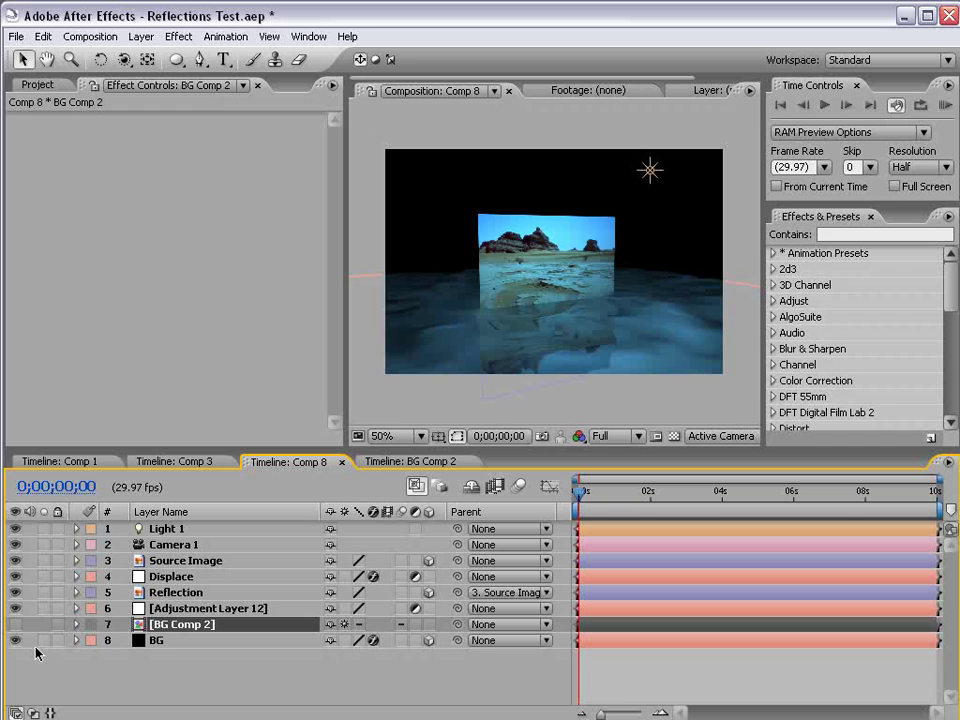
key("c")
left_click_drag(615, 283, 558, 265)
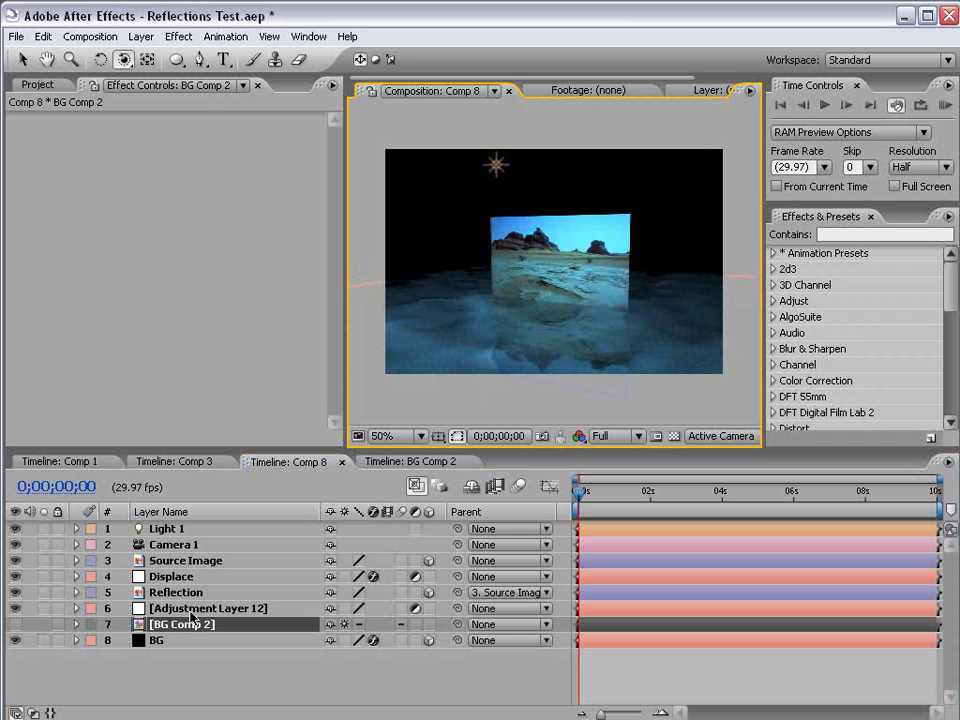
left_click(150, 642)
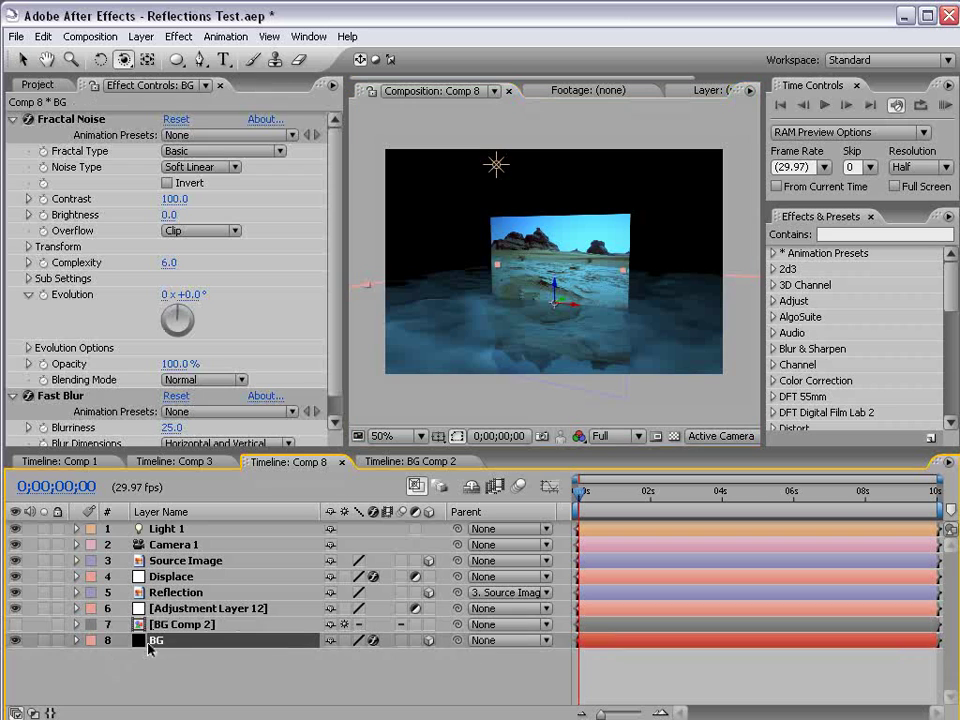
key("t")
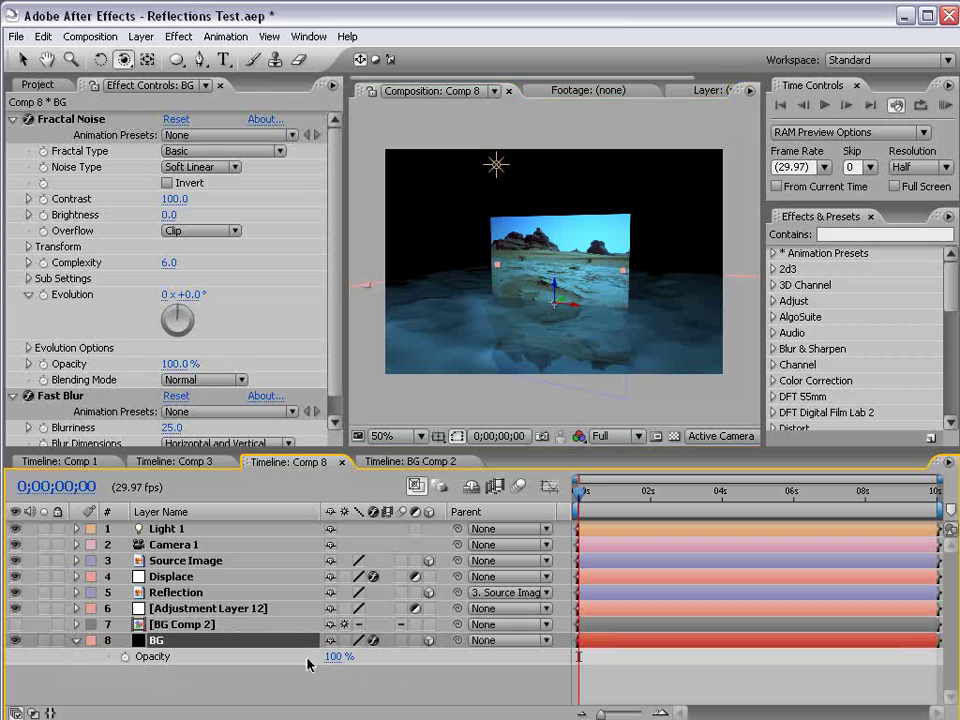
left_click_drag(338, 657, 293, 659)
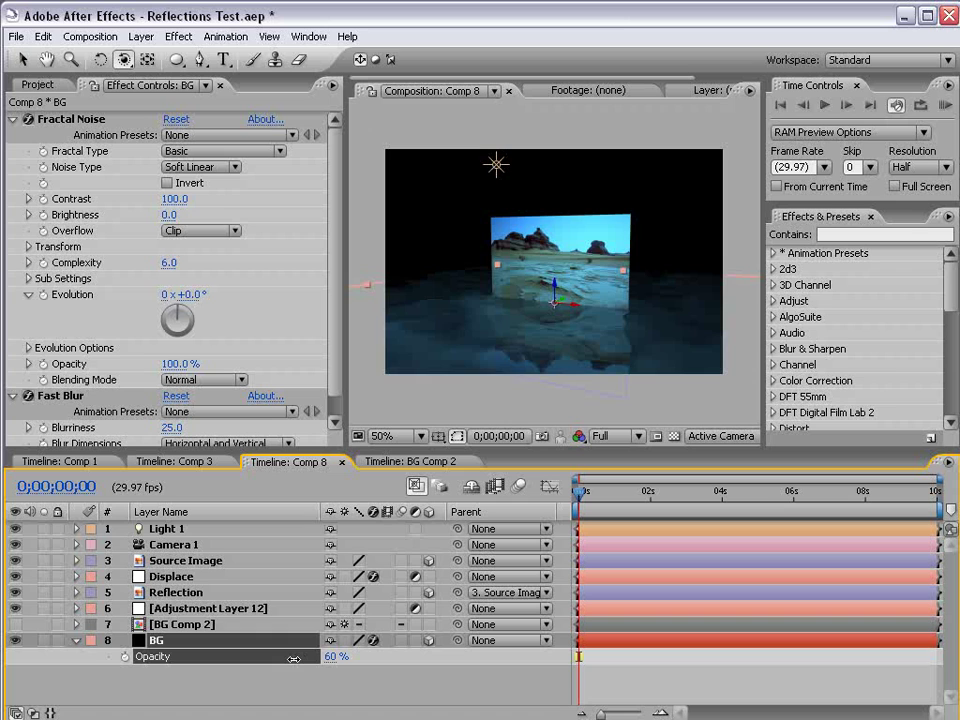
left_click_drag(437, 298, 600, 285)
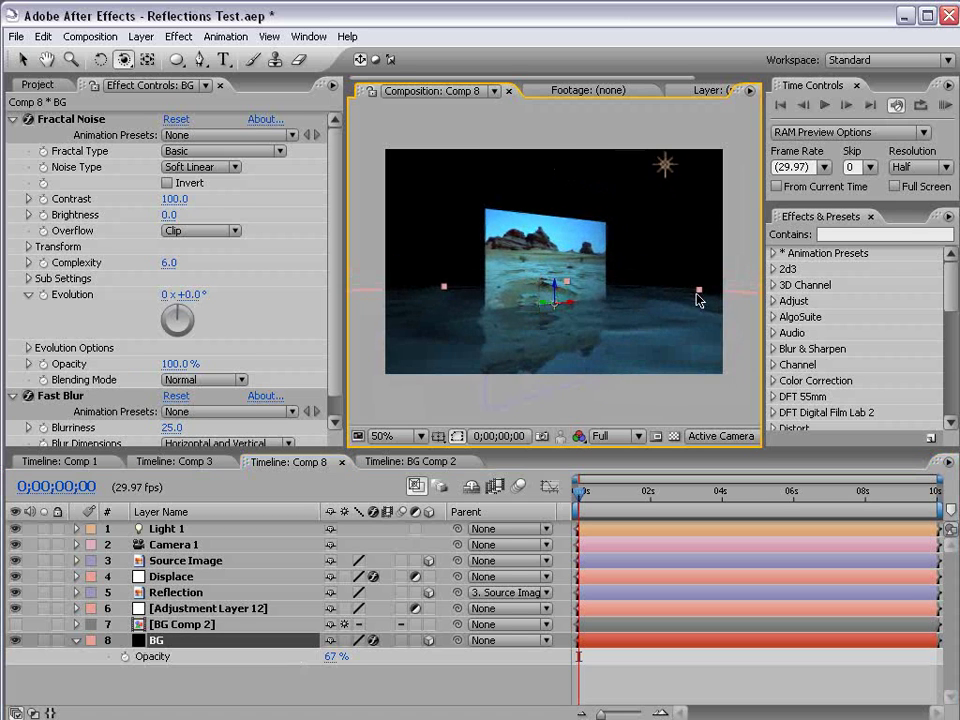
Step: Move Light 1 lower, just right of the desert image, and preview the reflection
key("v")
left_click_drag(670, 175, 663, 225)
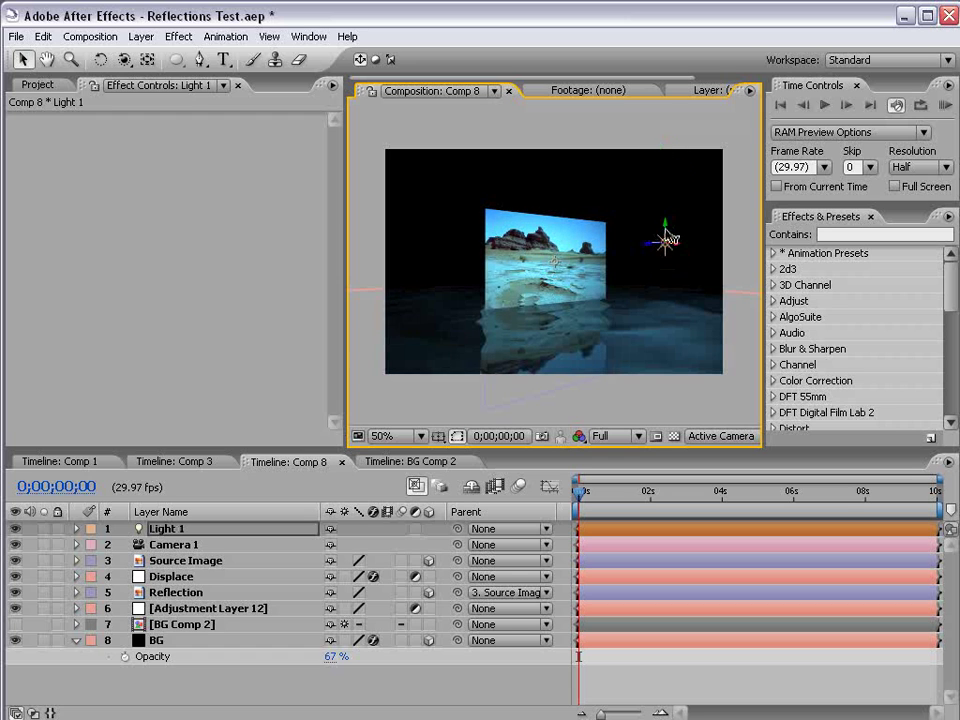
mouse_move(578, 491)
left_mouse_down()
mouse_move(697, 498)
mouse_move(578, 494)
left_mouse_up()
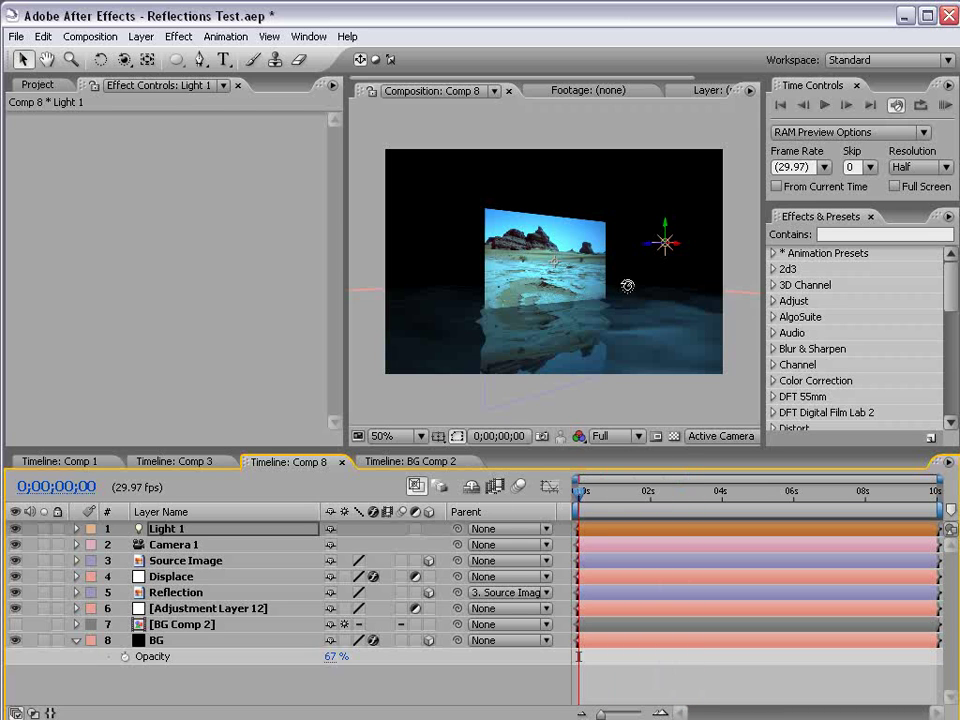
key("c")
left_click_drag(636, 304, 497, 306)
Step: Undo the last change and apply a Linear Wipe to the Reflection layer
key("ctrl+z")
key("ctrl+z")
key("v")
left_click(176, 592)
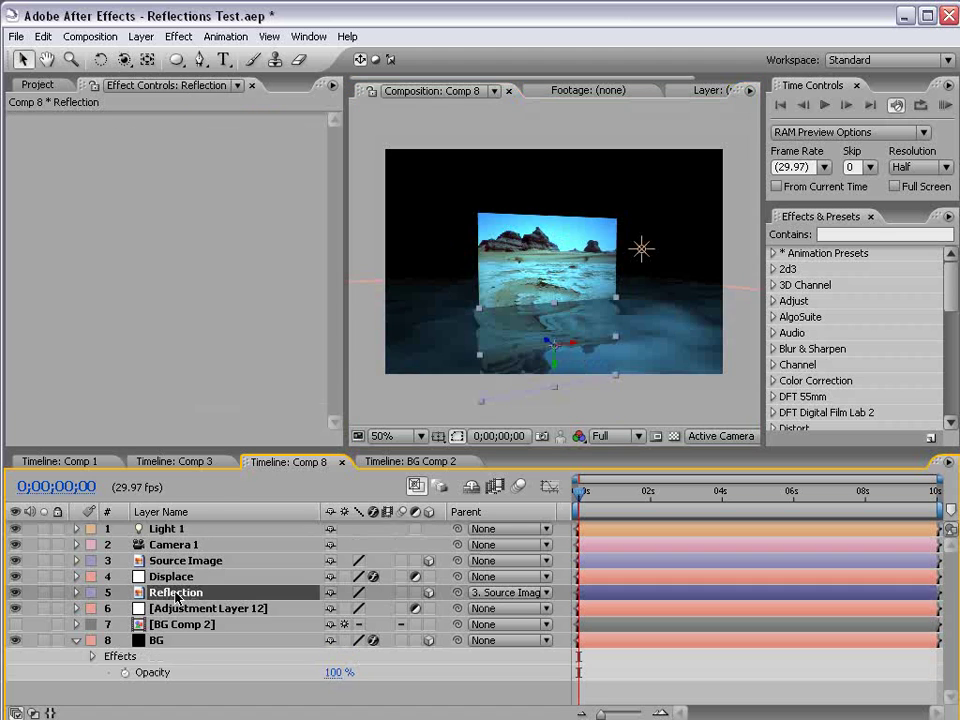
left_click(179, 38)
mouse_move(235, 592)
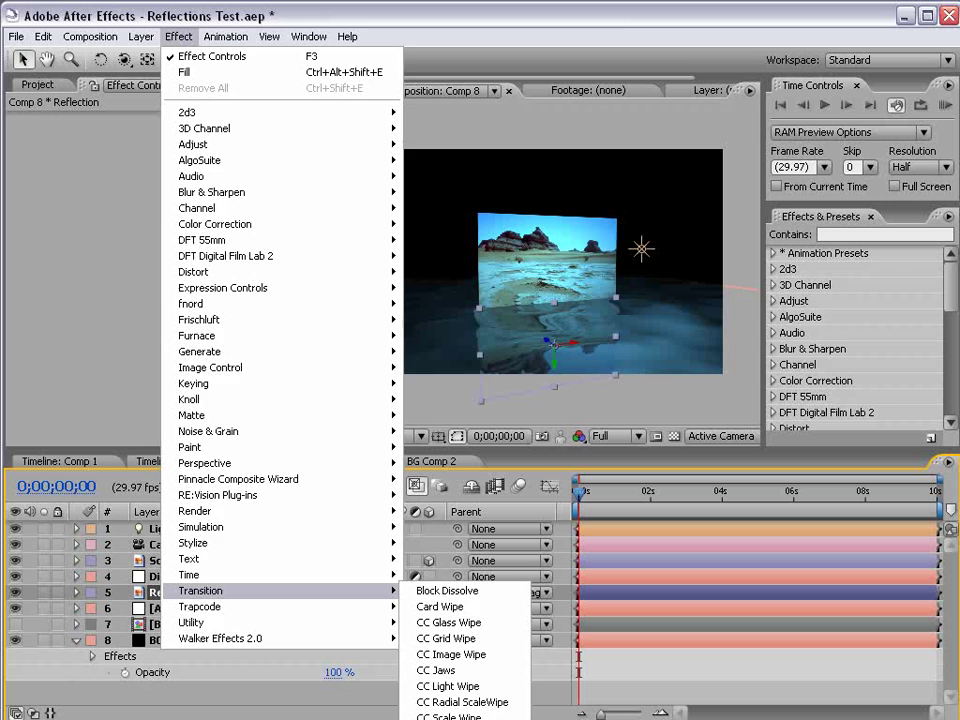
left_click(445, 715)
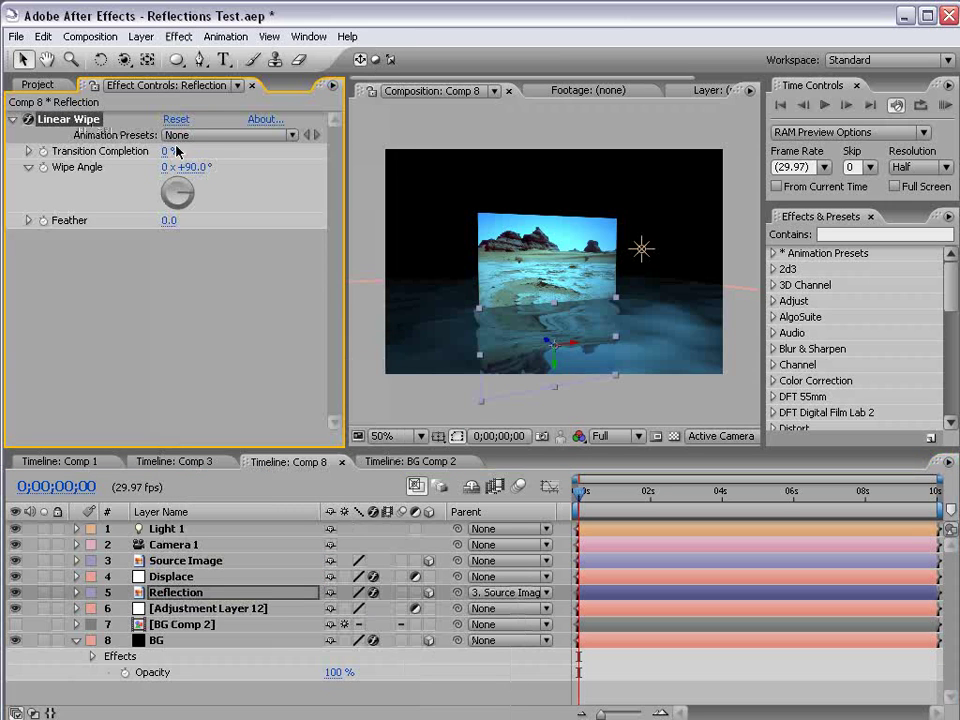
Step: Set the Linear Wipe to 50% completion, 180° angle and 165 feather, then scrub to check
left_click(177, 151)
type("50")
key("Return")
left_click(190, 167)
type("1")
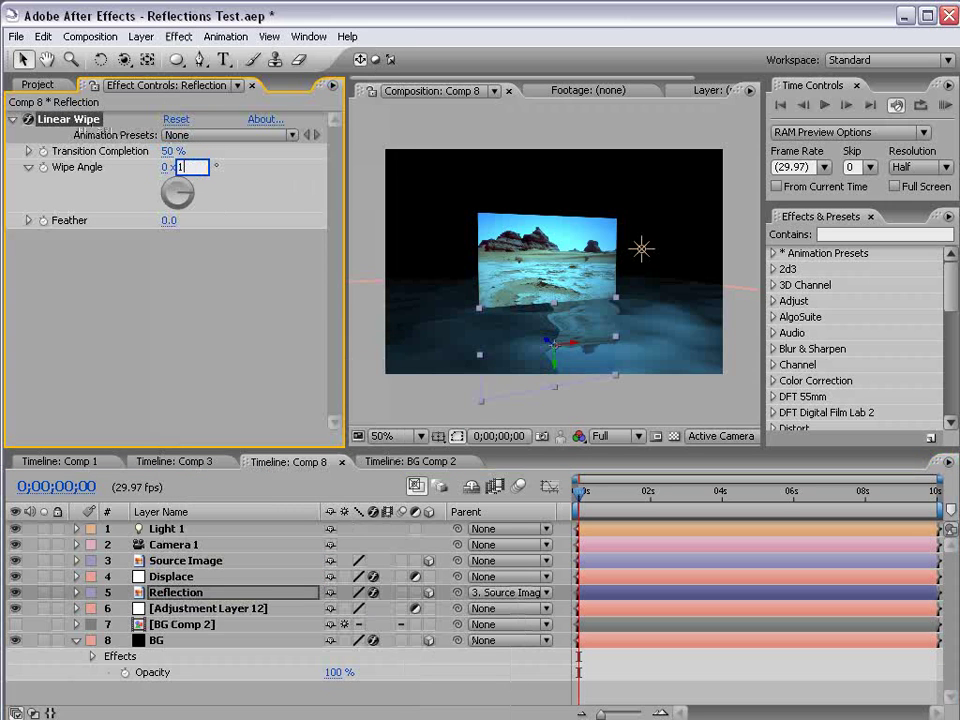
type("80")
key("Return")
left_click_drag(166, 220, 254, 212)
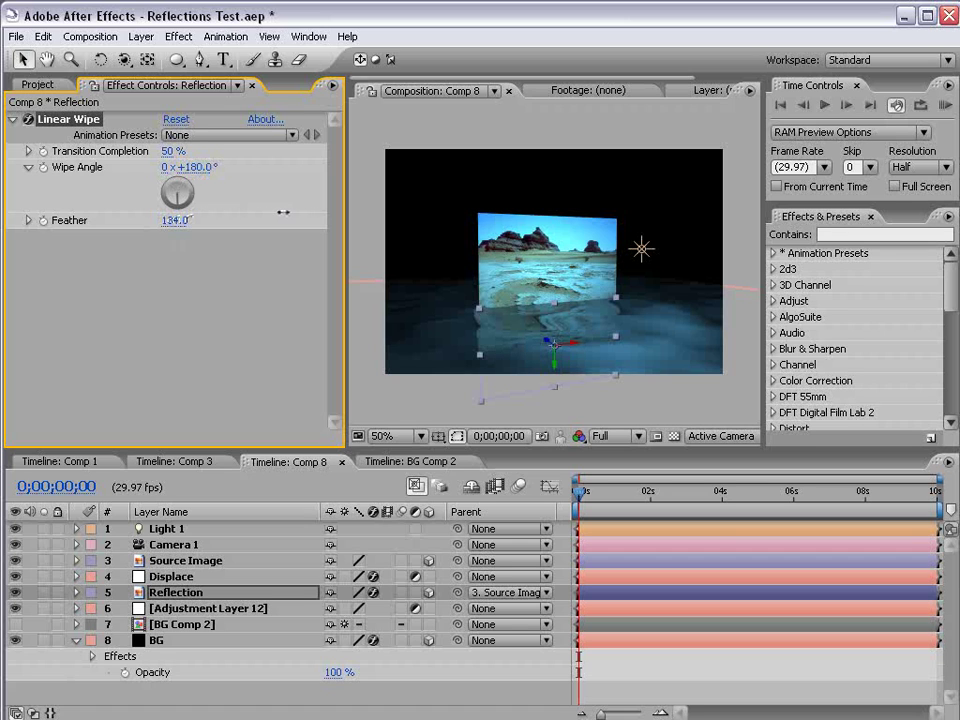
left_click_drag(605, 491, 726, 492)
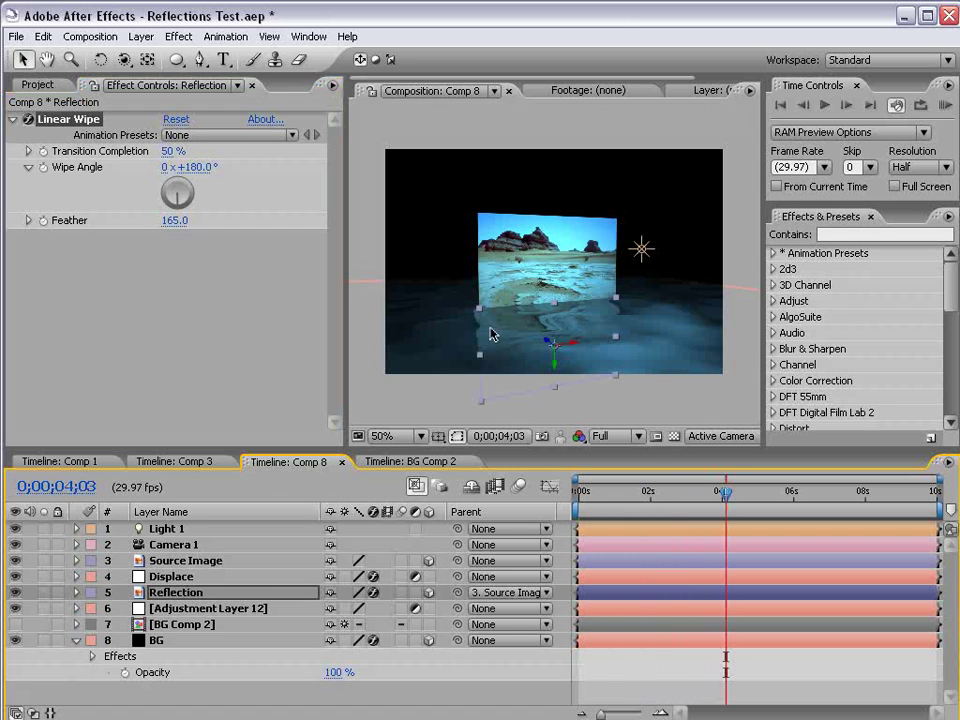
Step: Keyframe Camera 1's Position and Point of Interest at the current time near 4s
left_click(76, 544)
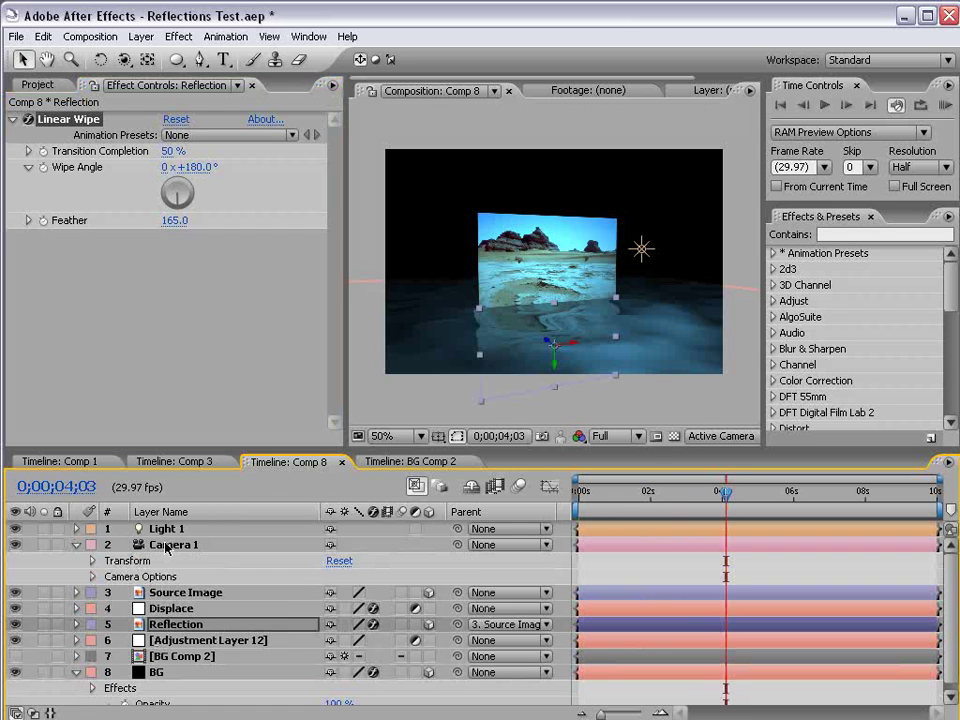
left_click(100, 545)
key("p")
key("shift+a")
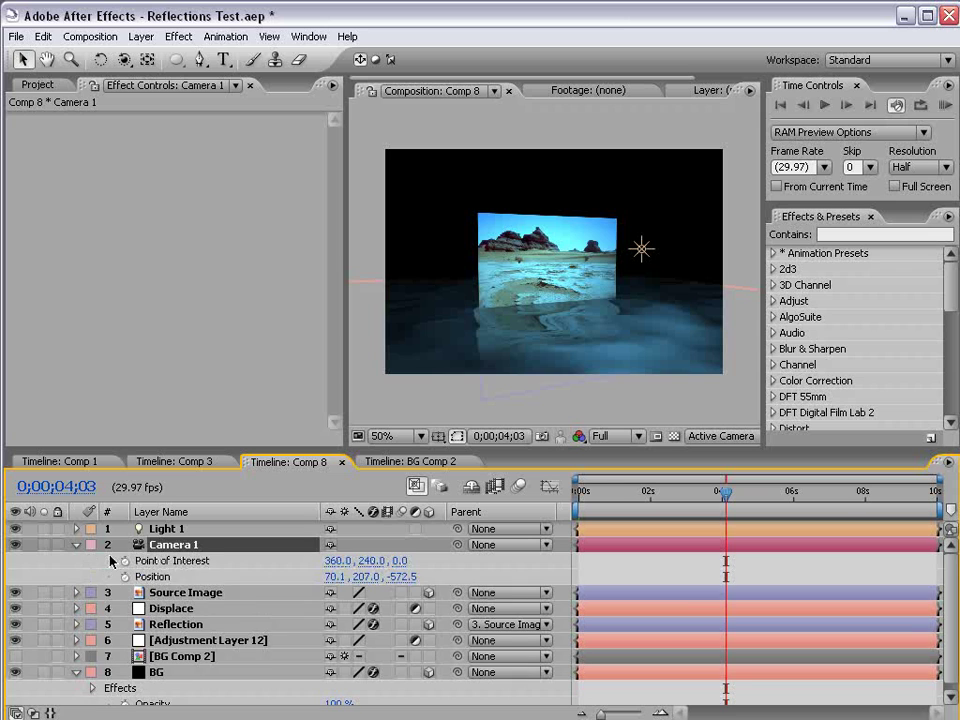
left_click(124, 577)
left_click(124, 561)
Step: At frame 0, orbit Camera 1 to a side view and preview the camera move
left_click(664, 495)
key("Home")
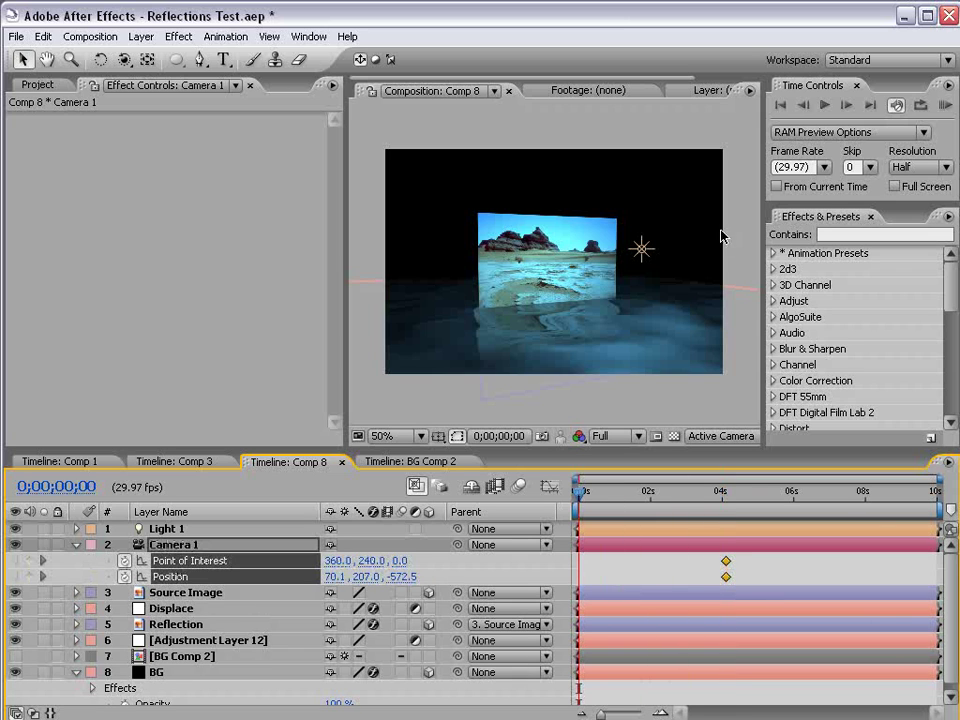
key("c")
left_click_drag(619, 289, 557, 300)
key("KP_0")
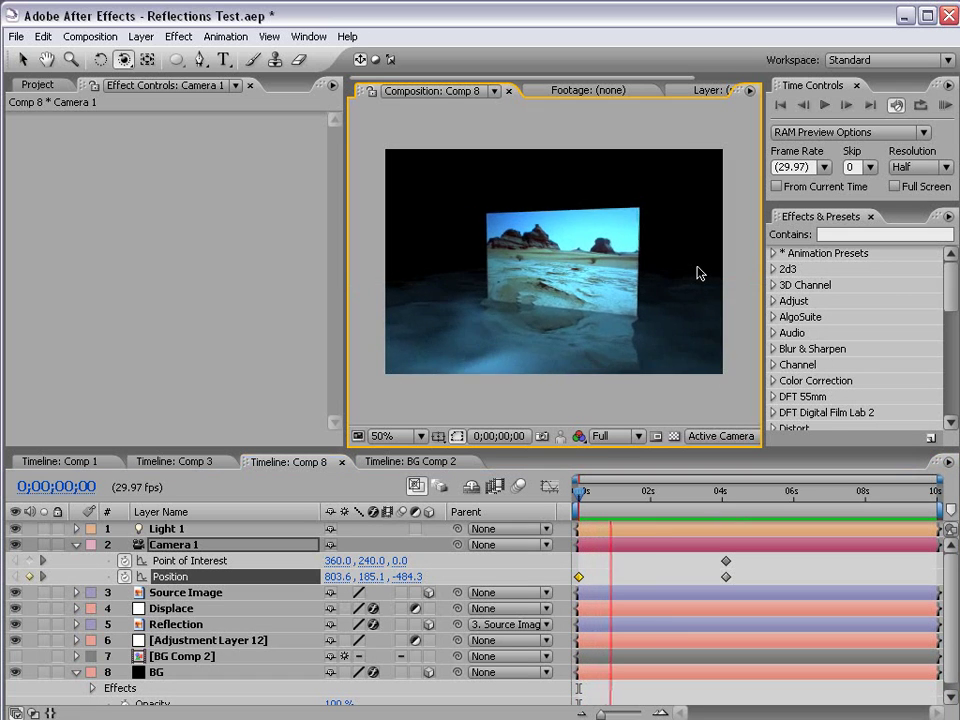
key("space")
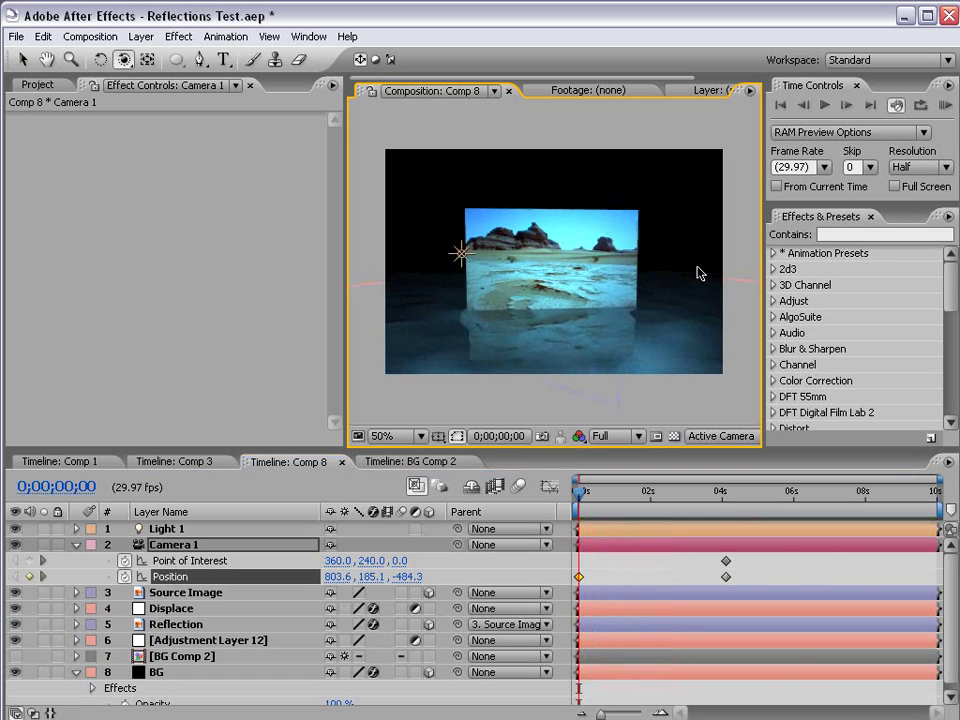
Step: Try a slight camera orbit, undo it, and collapse Camera 1's properties
key("c")
key("c")
key("c")
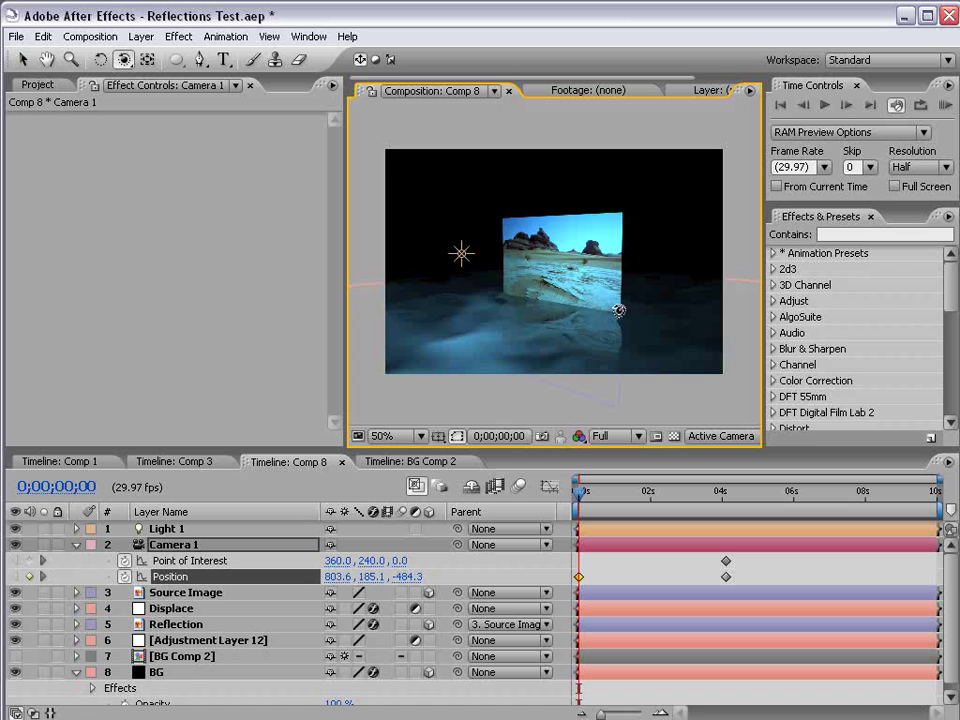
mouse_move(617, 306)
left_mouse_down()
mouse_move(566, 321)
mouse_move(636, 308)
left_mouse_up()
key("ctrl+z")
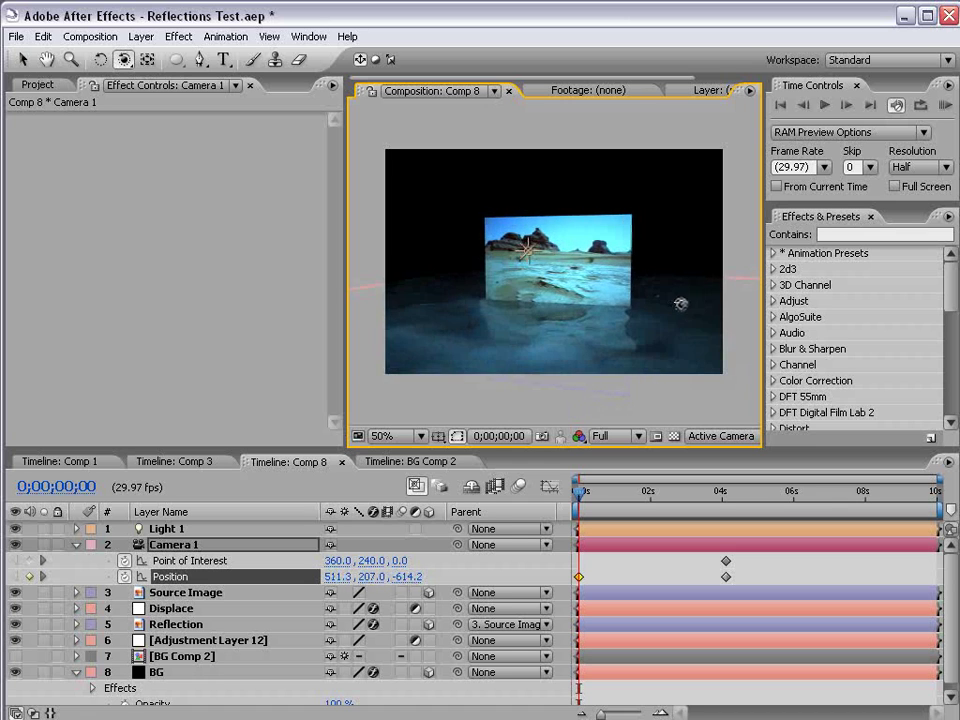
key("v")
left_click(77, 545)
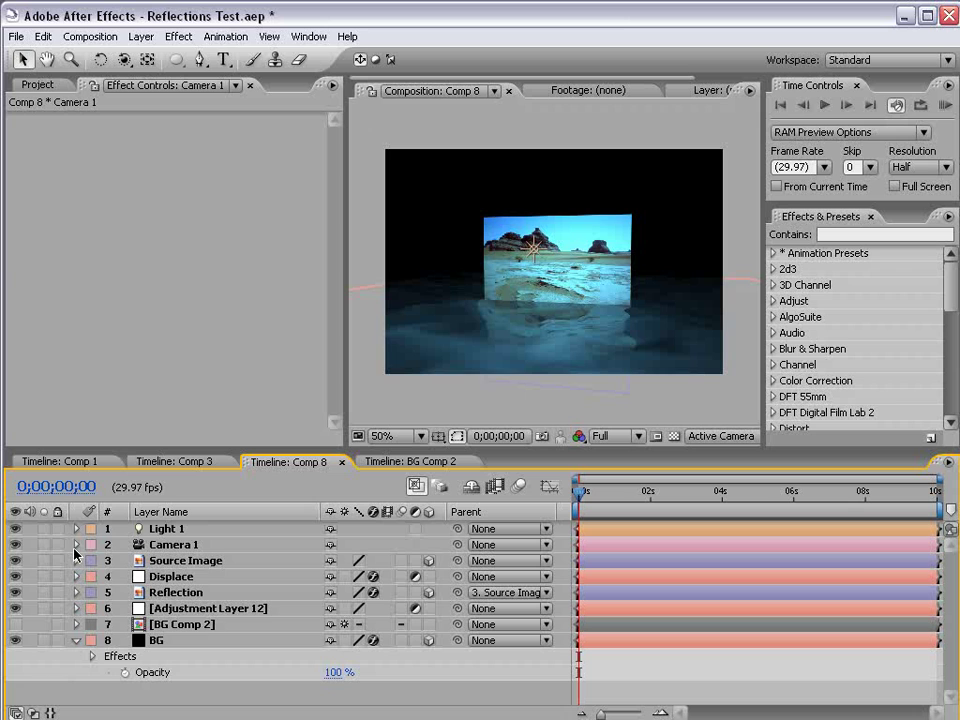
Step: Select the Displace, BG and BG Comp 2 layers and collapse their properties
left_click(172, 577)
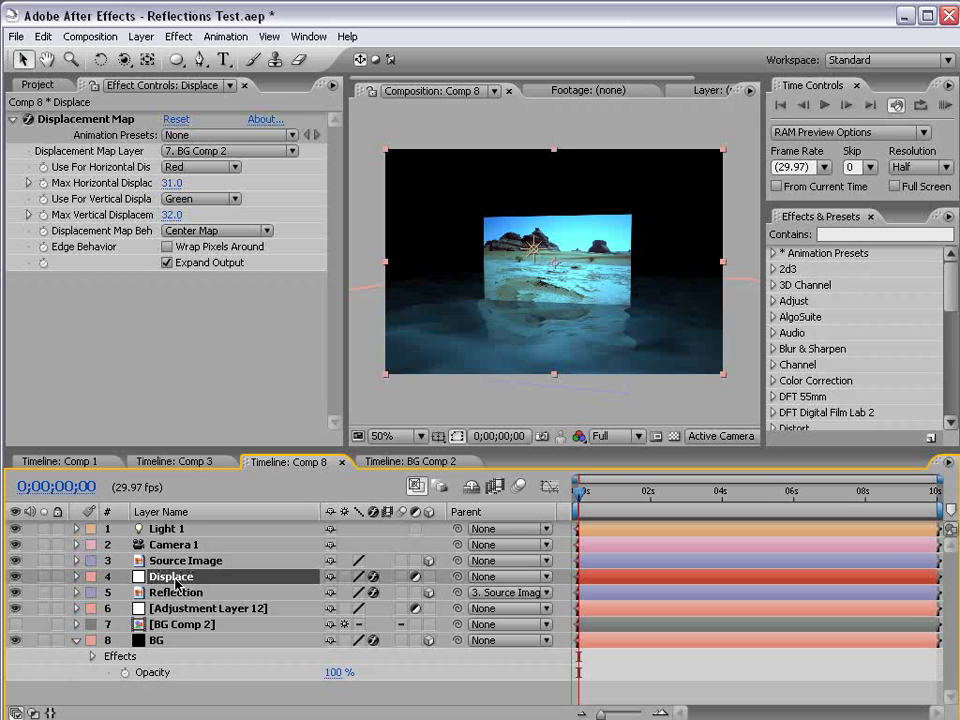
left_click(163, 642)
left_click(170, 626)
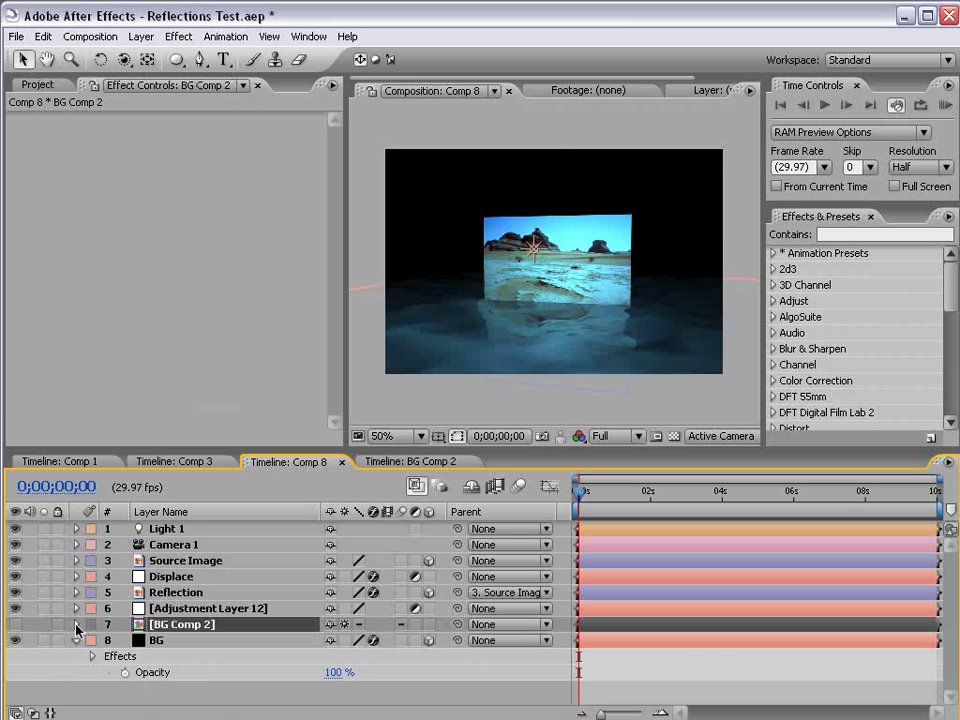
left_click(77, 625)
left_click(77, 625)
left_click(77, 641)
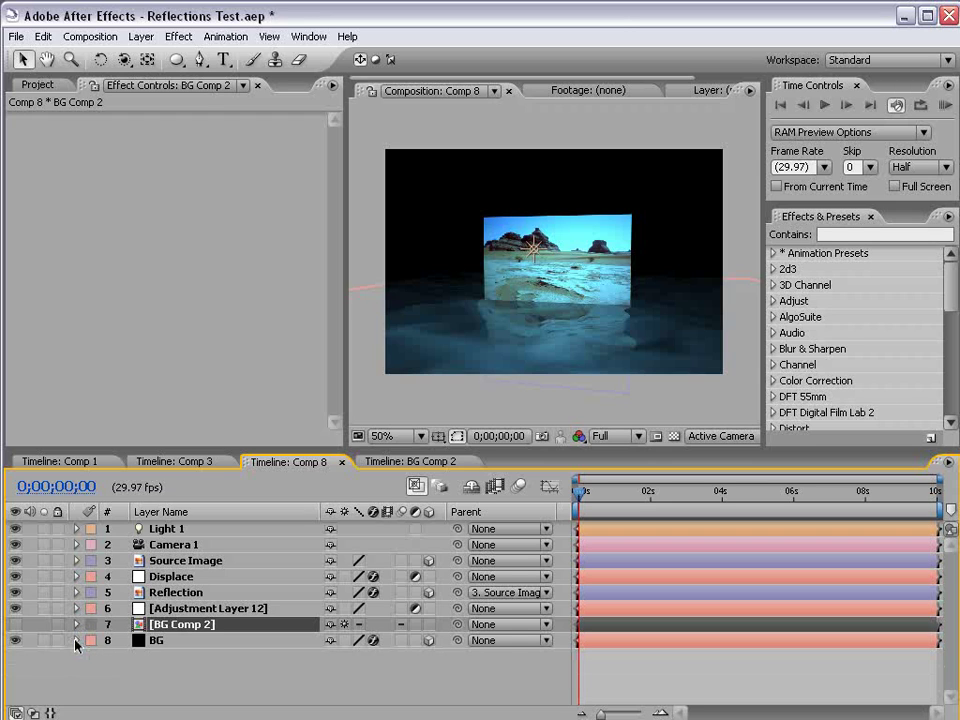
Step: Dolly Camera 1 so the frame-0 view shows the desert card smaller
key("c")
key("c")
key("c")
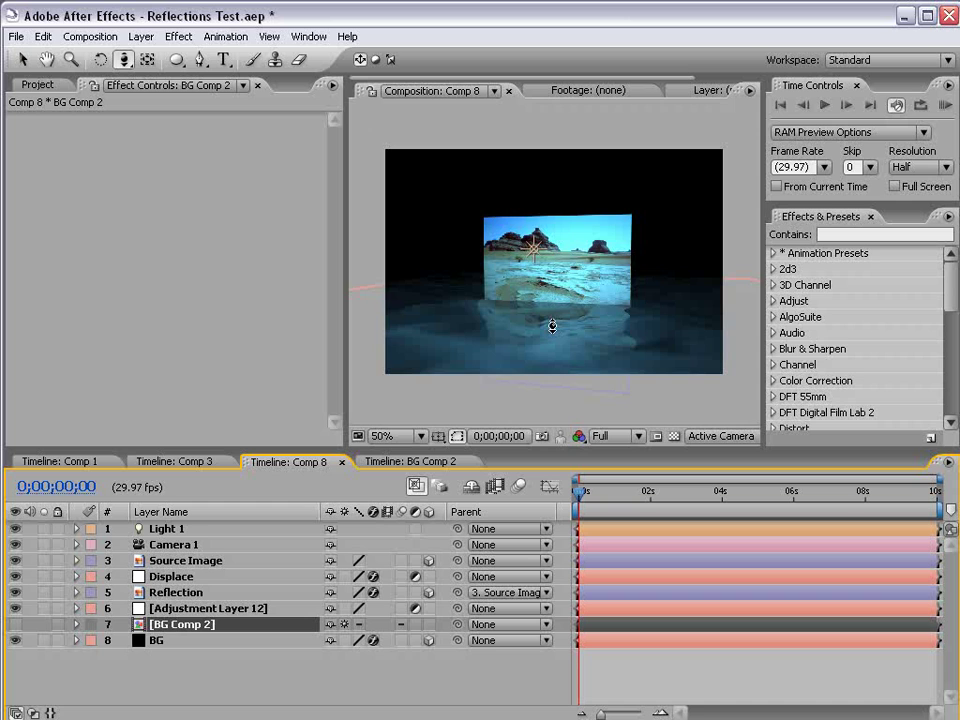
left_click_drag(555, 332, 589, 336)
key("c")
key("c")
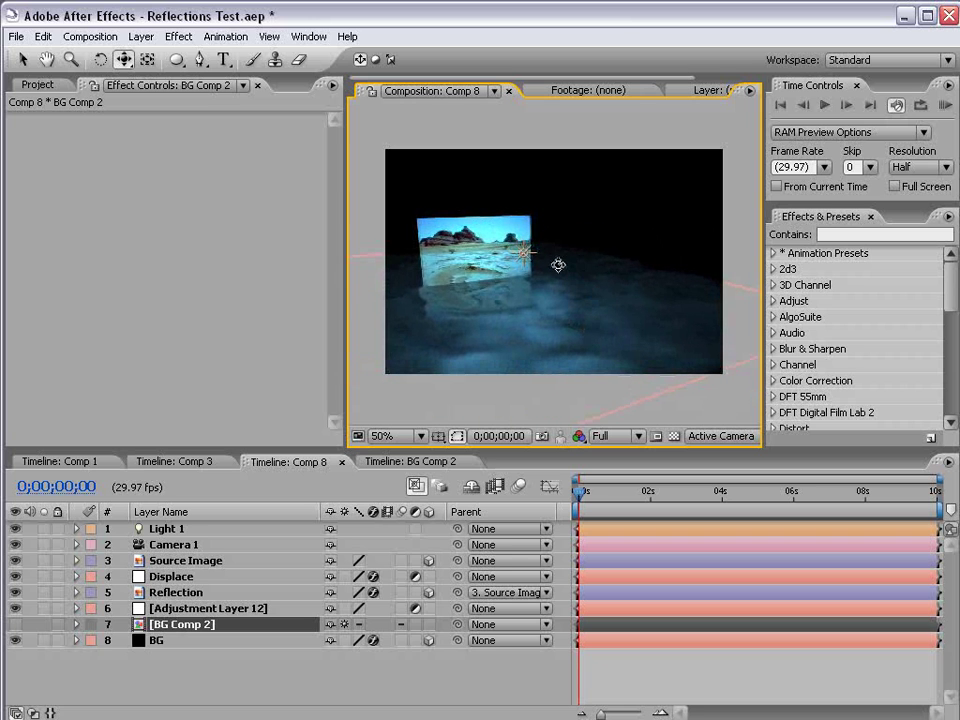